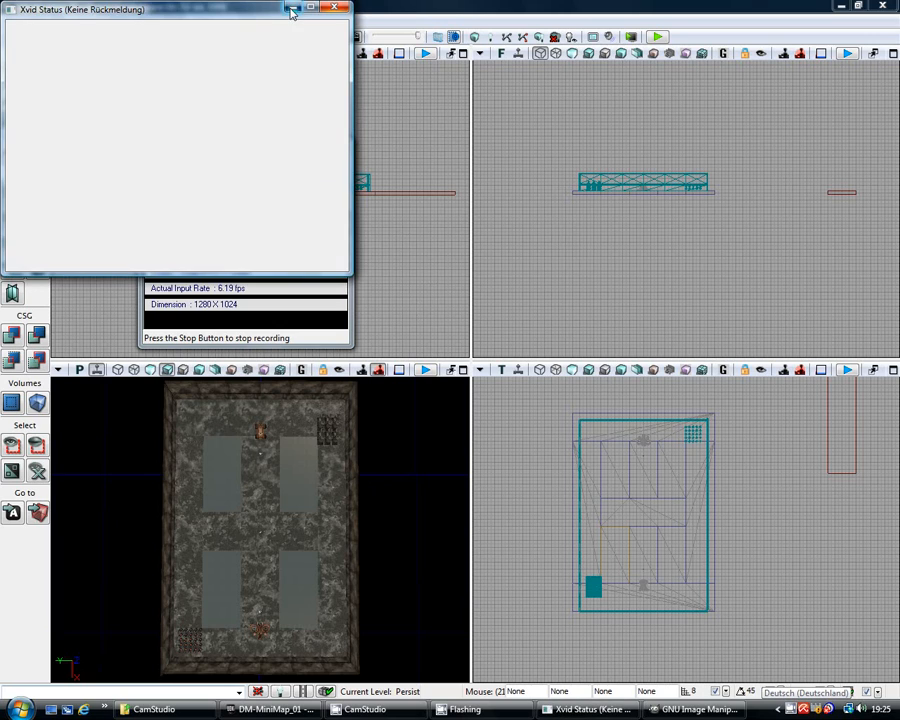
Step: Minimize the CamStudio recorder window to uncover the UDK level viewports
left_click(292, 144)
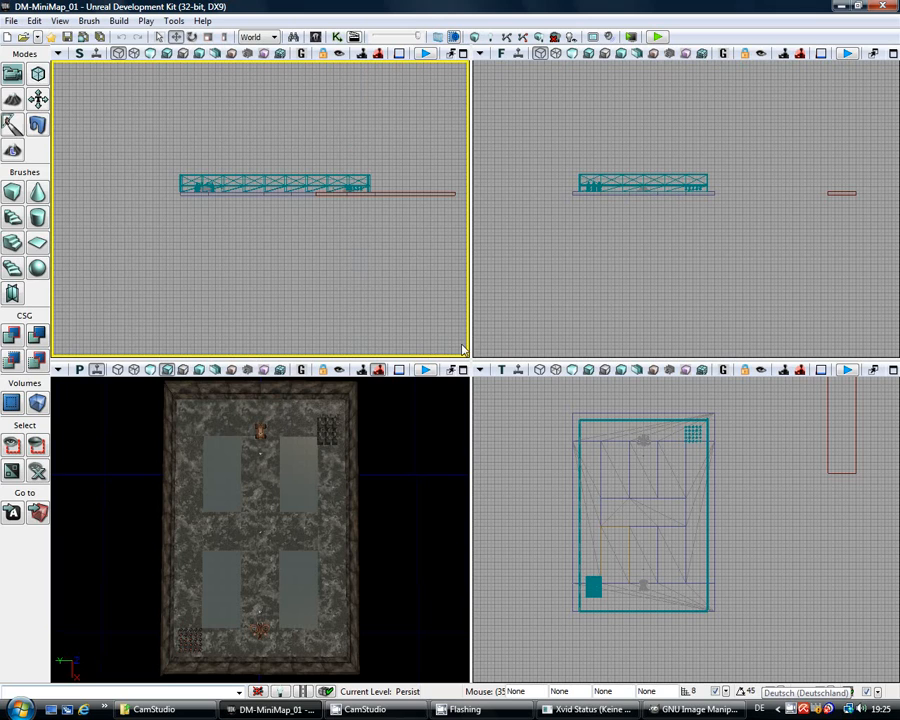
left_click(657, 37)
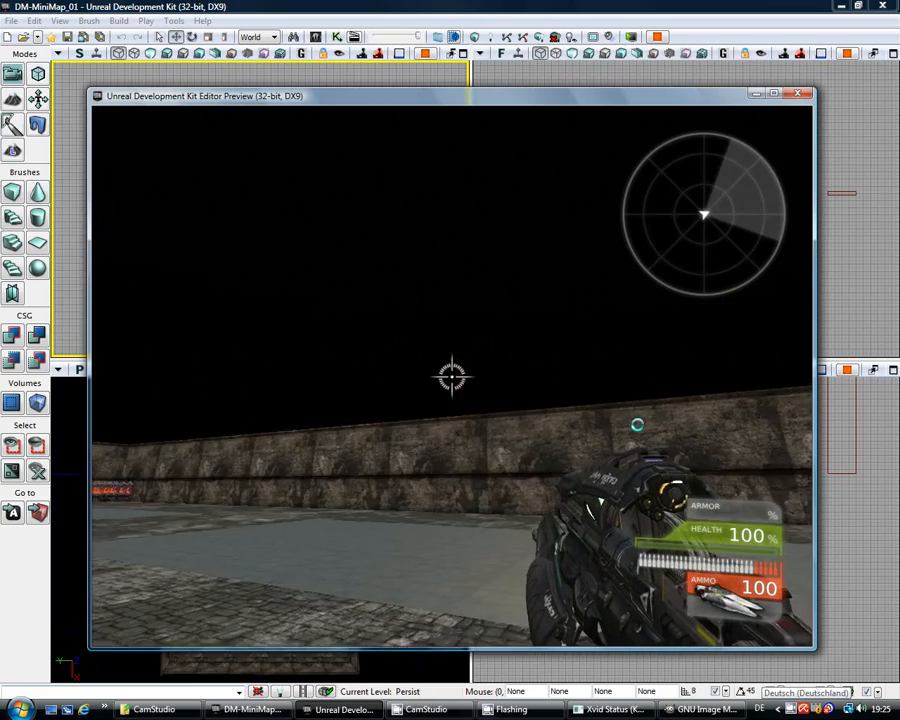
key("w")
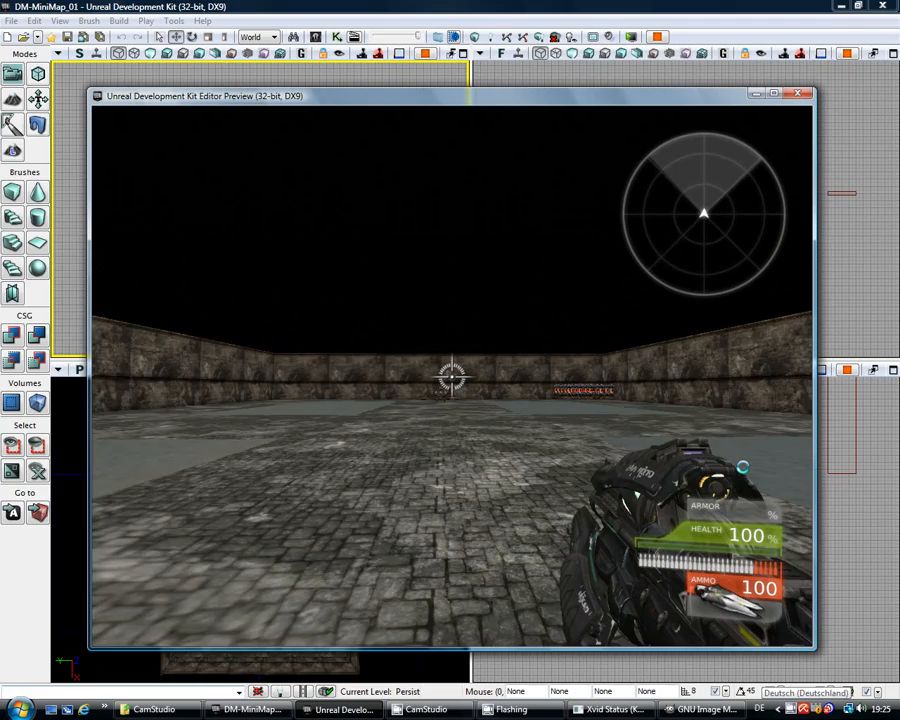
key("w")
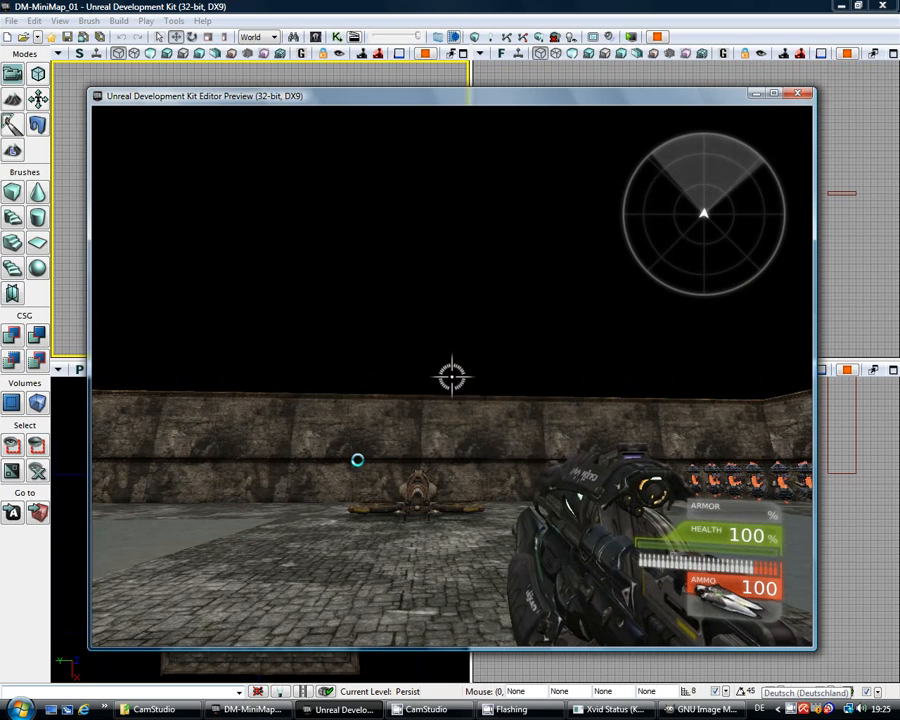
key("Escape")
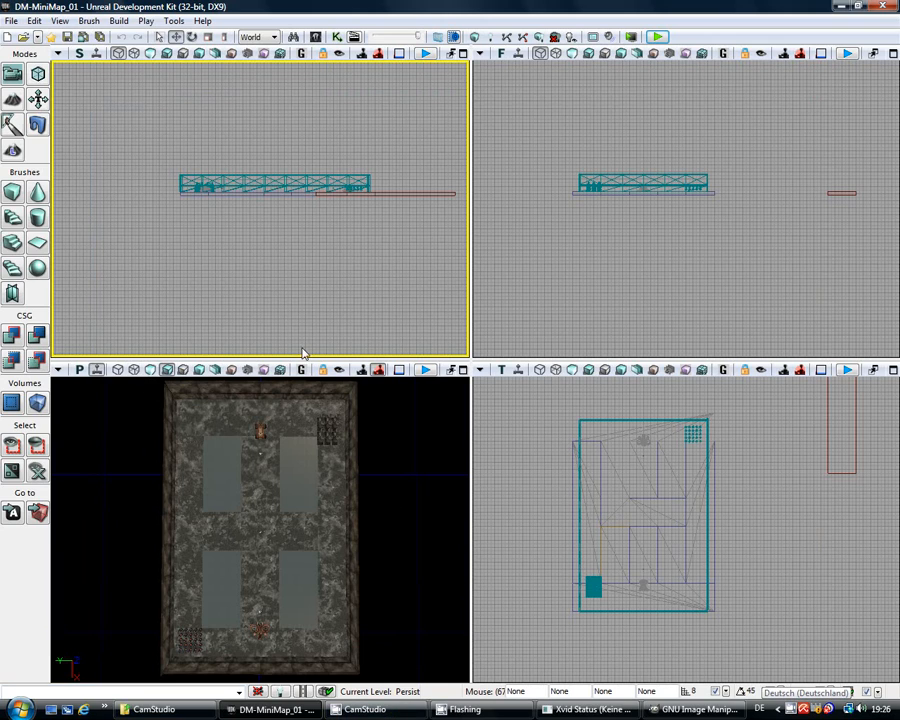
Step: Maximize the top-down viewport so the DM-MiniMap_01 room fills the editor
left_click(462, 371)
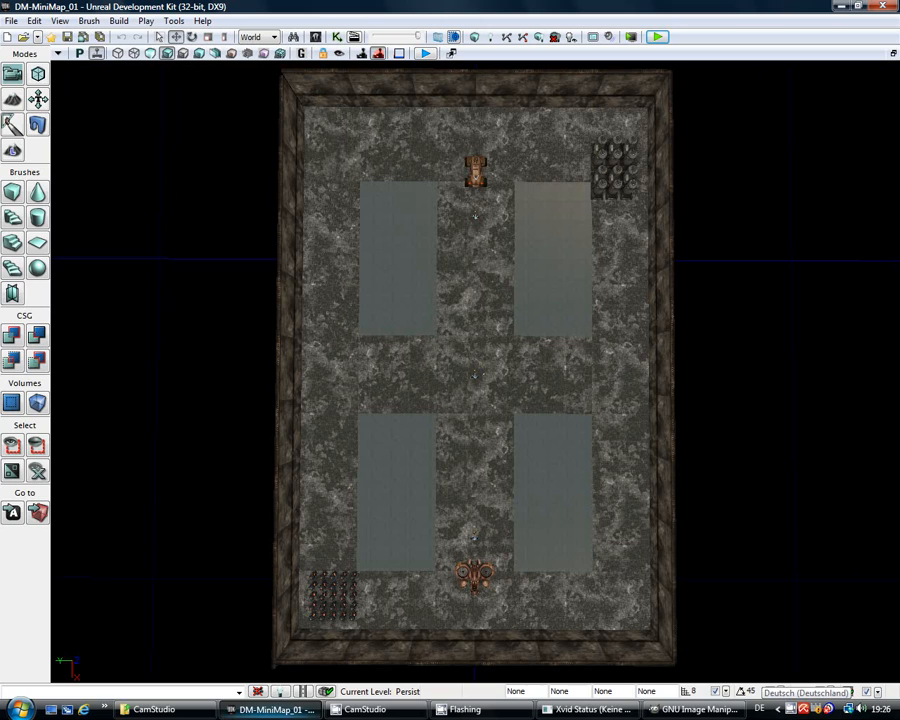
Step: Create a new GIMP image from the clipboard editor screenshot
left_click(703, 710)
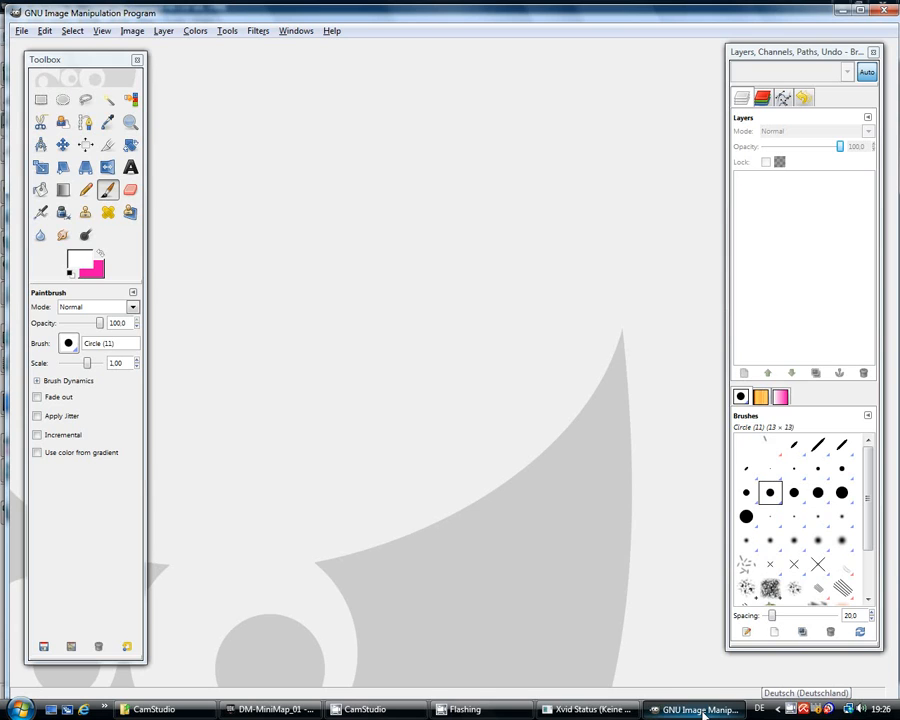
left_click(22, 31)
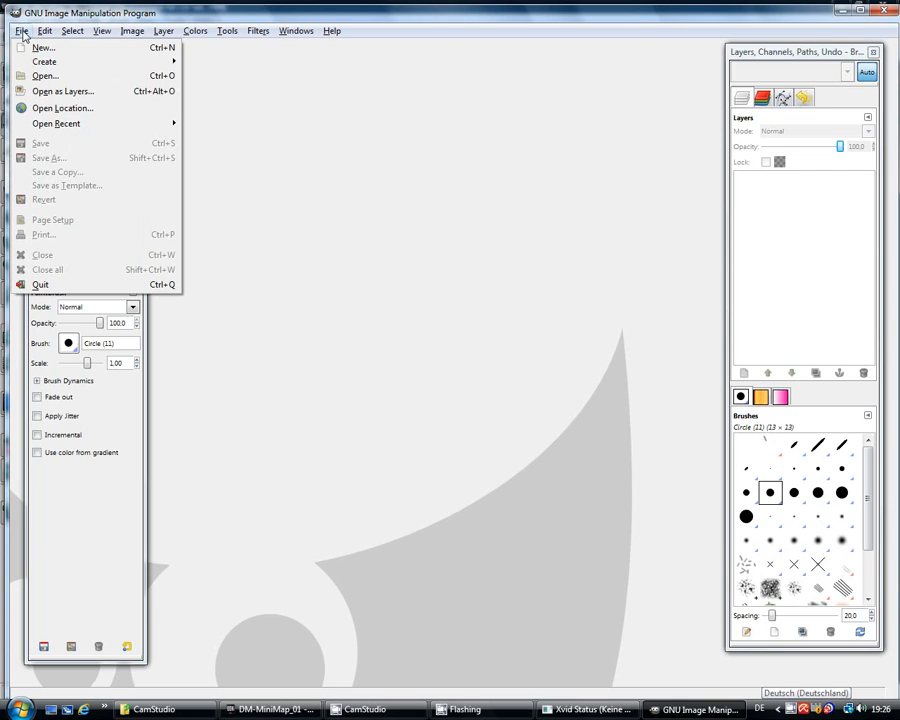
mouse_move(108, 68)
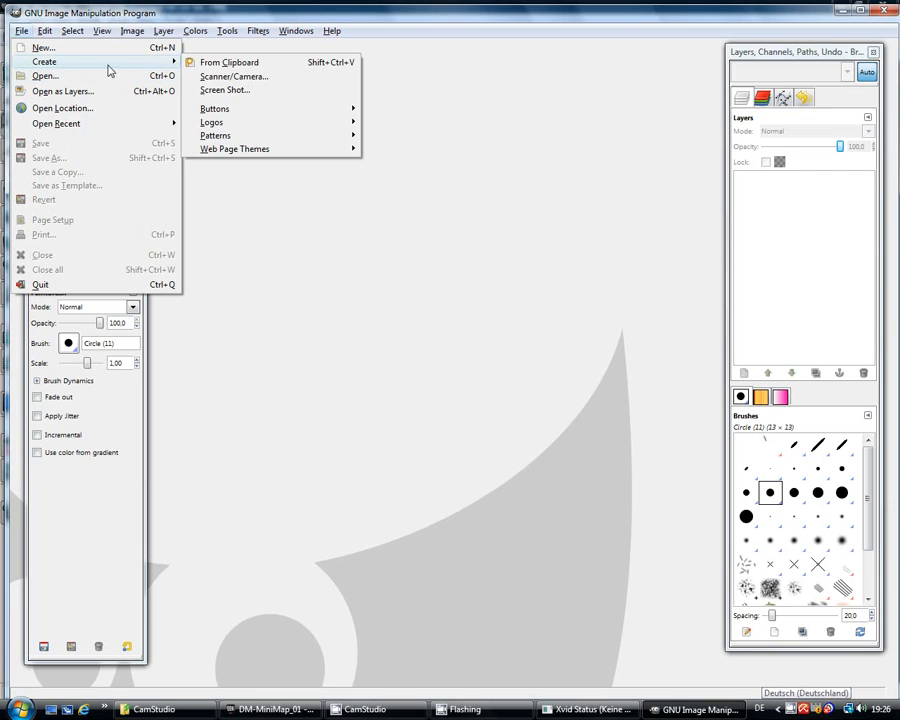
left_click(268, 68)
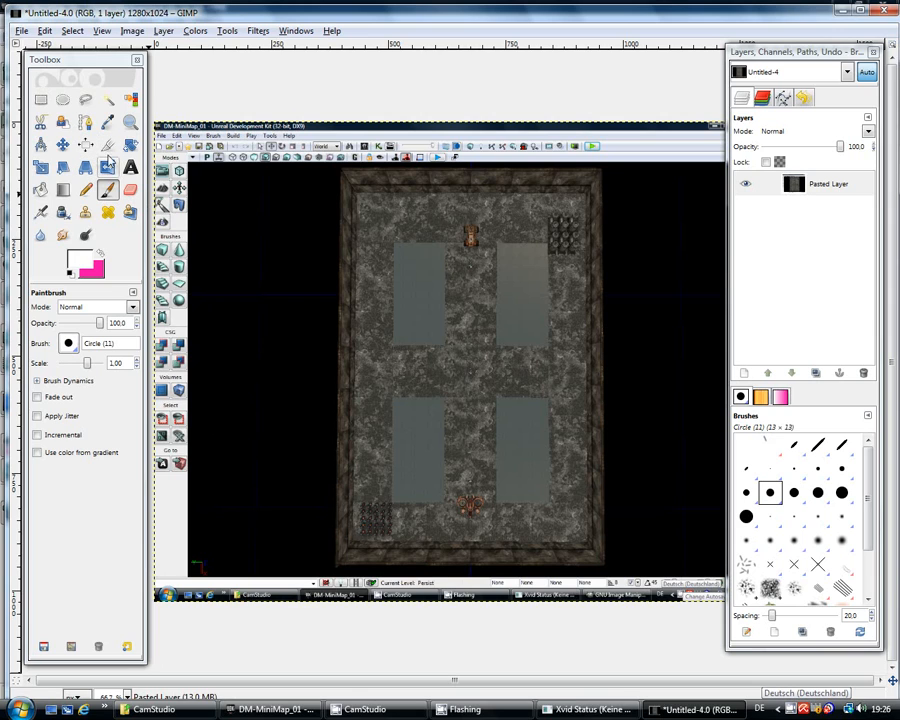
Step: Crop the image to just the walled room map, 571×861 pixels
left_click(107, 146)
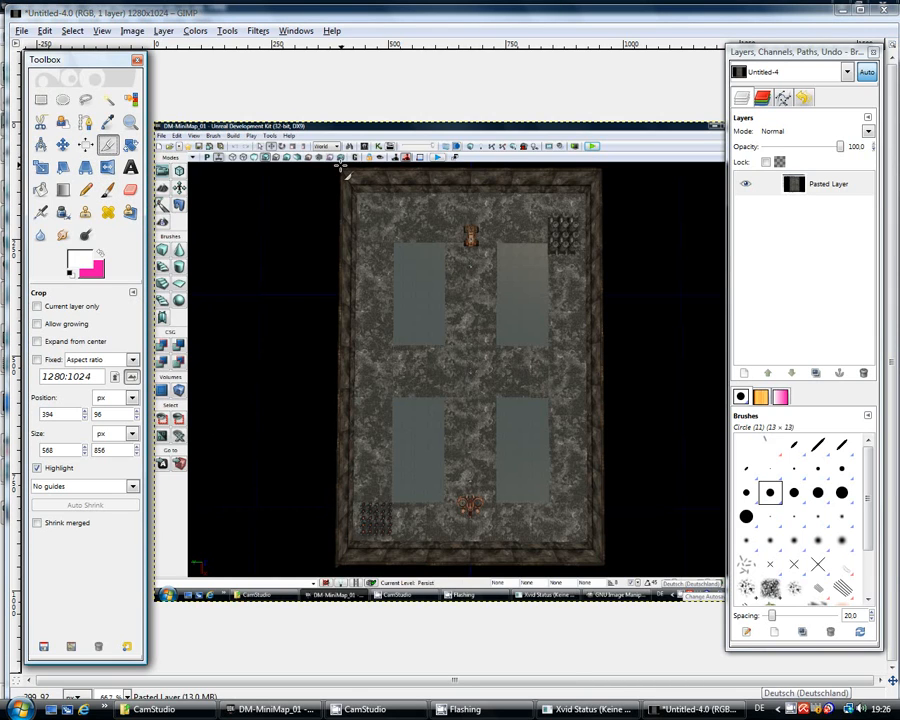
left_click_drag(342, 170, 603, 569)
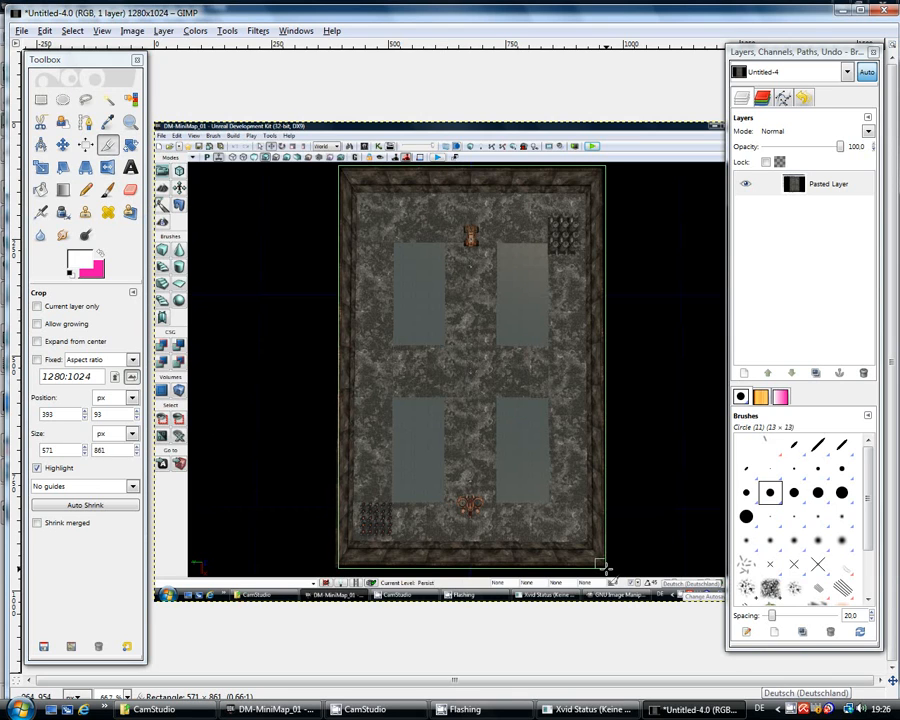
left_click(494, 374)
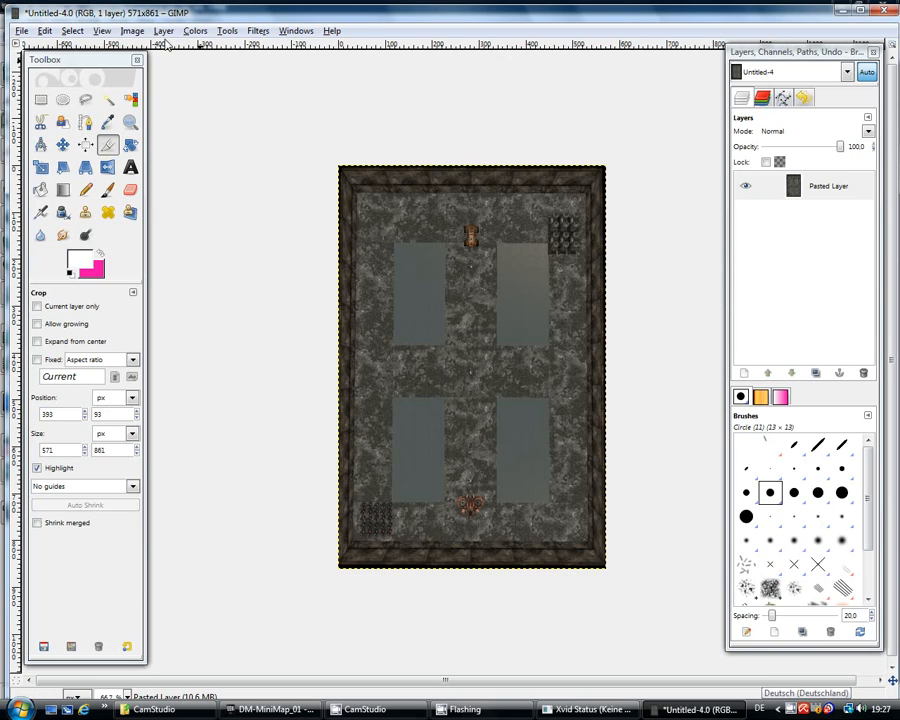
Step: Scale the image to 512 pixels wide
left_click(130, 32)
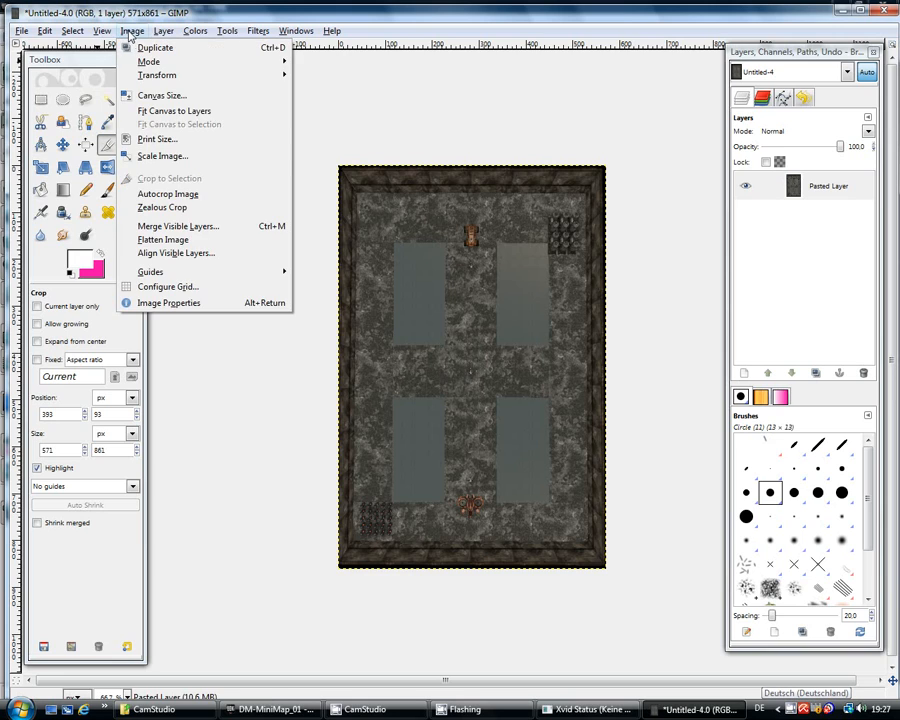
left_click(184, 161)
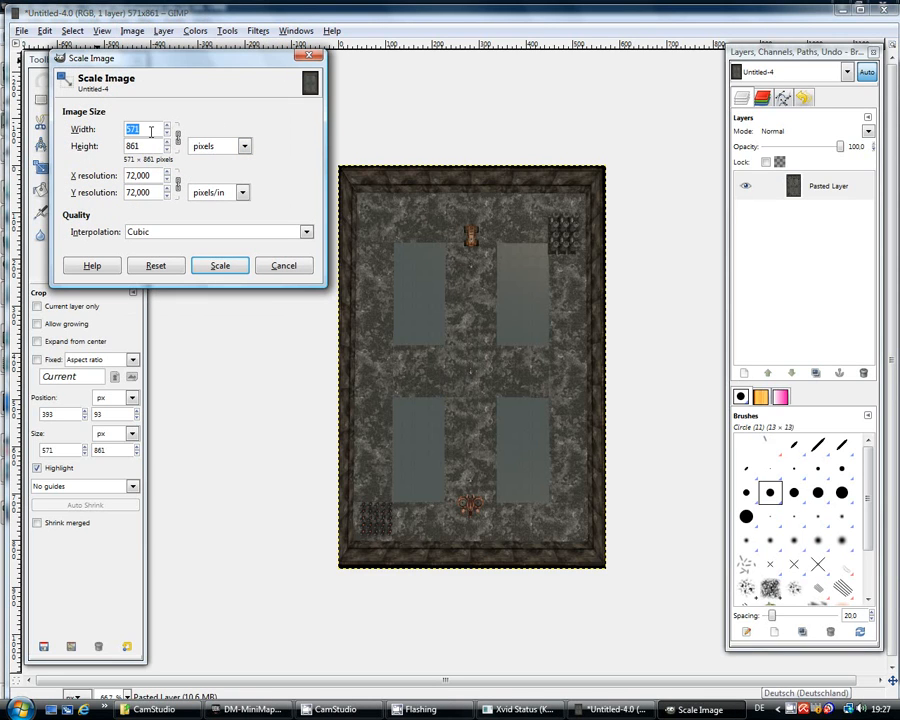
type("5")
left_click(224, 266)
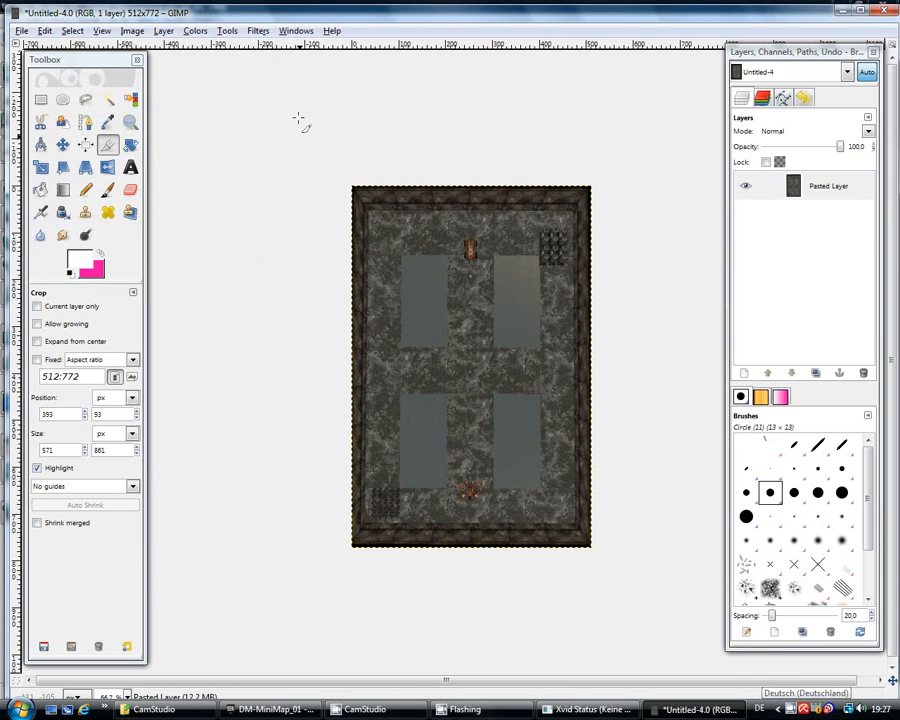
Step: Resize the canvas to 512×1024 with width and height unlinked, centring the map vertically
left_click(163, 31)
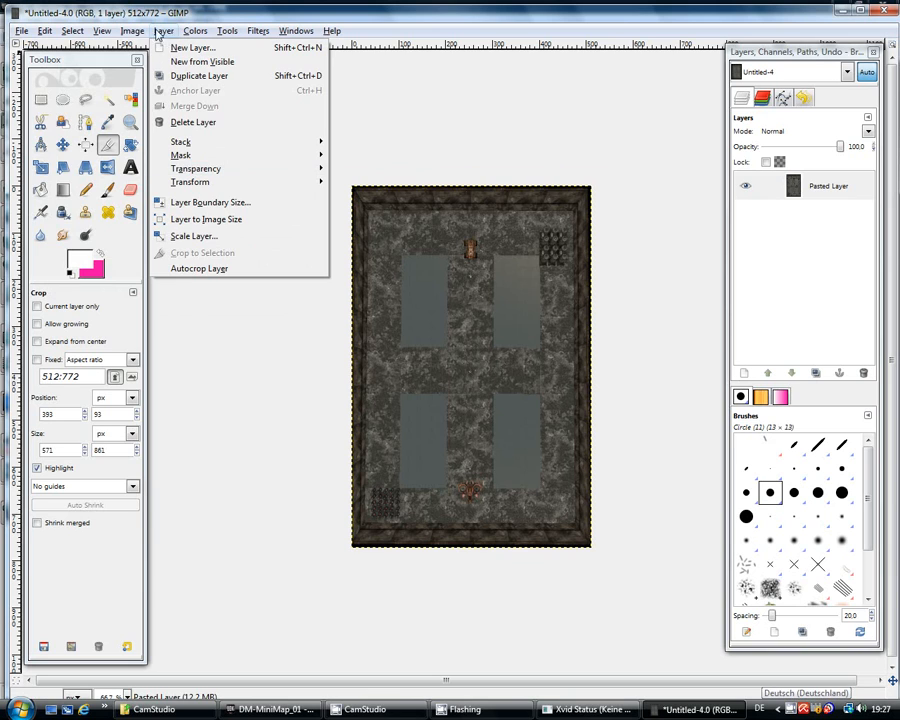
mouse_move(133, 32)
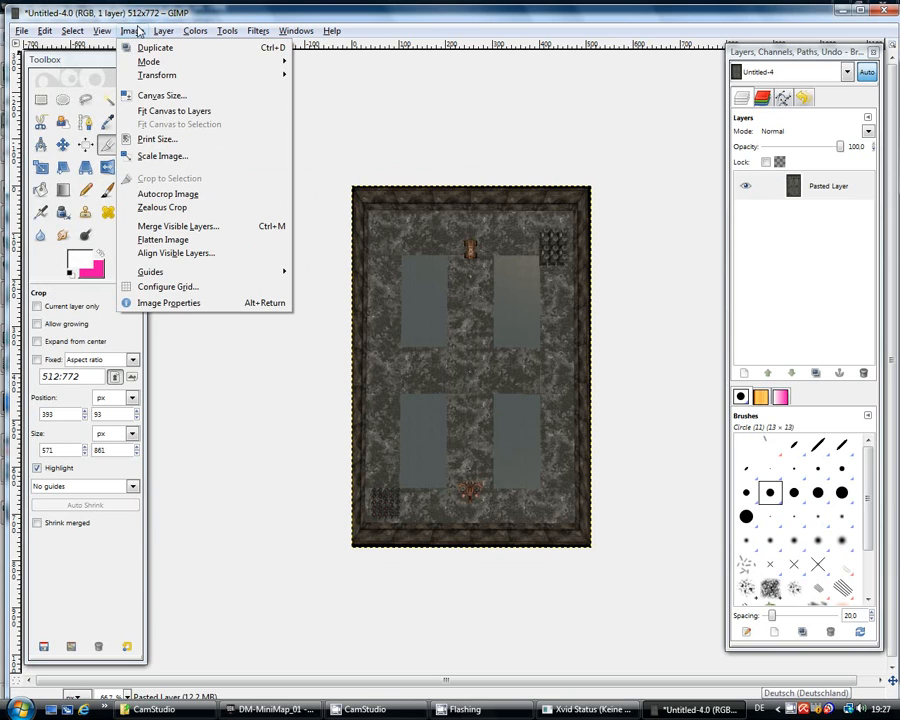
left_click(155, 96)
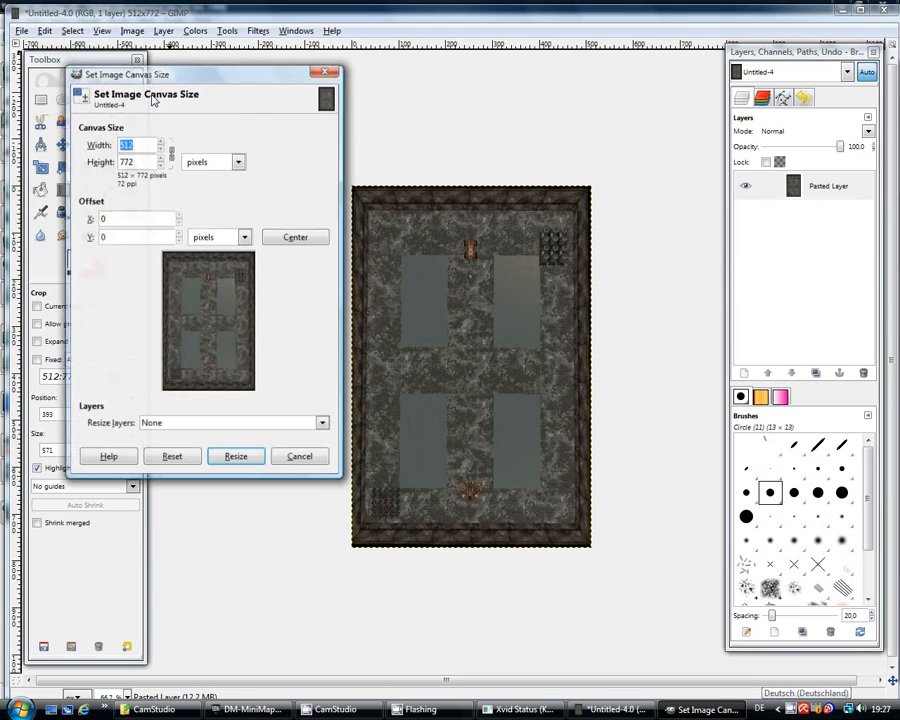
left_click(172, 155)
key("Tab")
type("10")
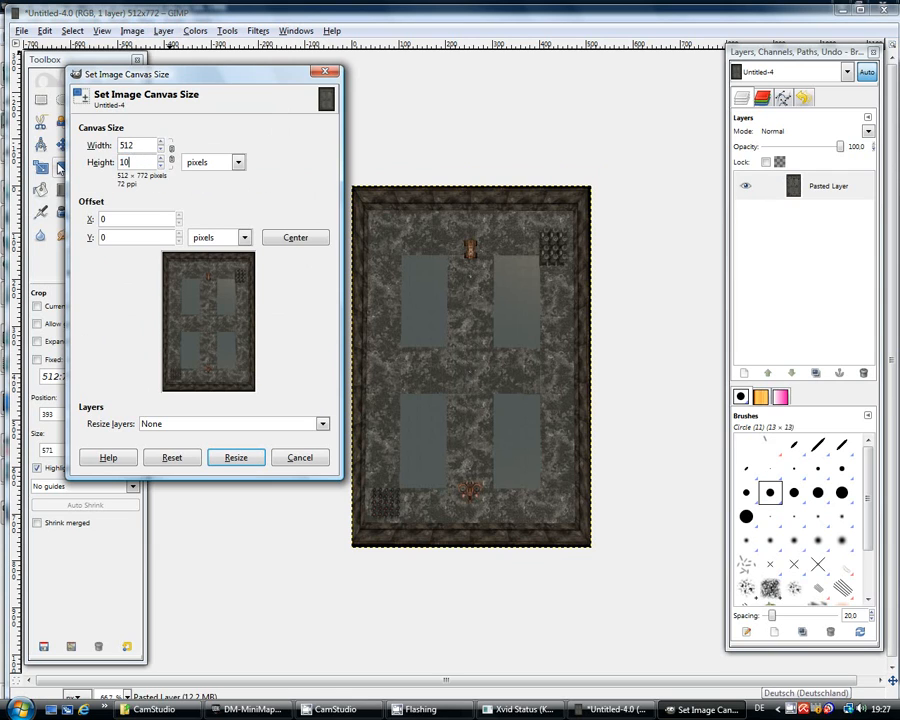
key("Return")
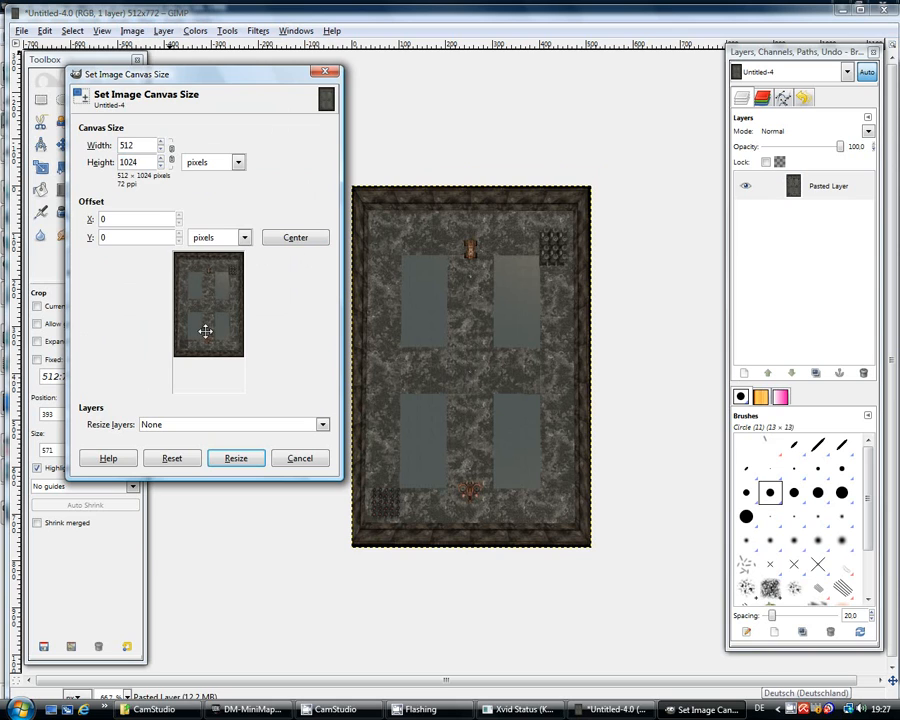
left_click(295, 242)
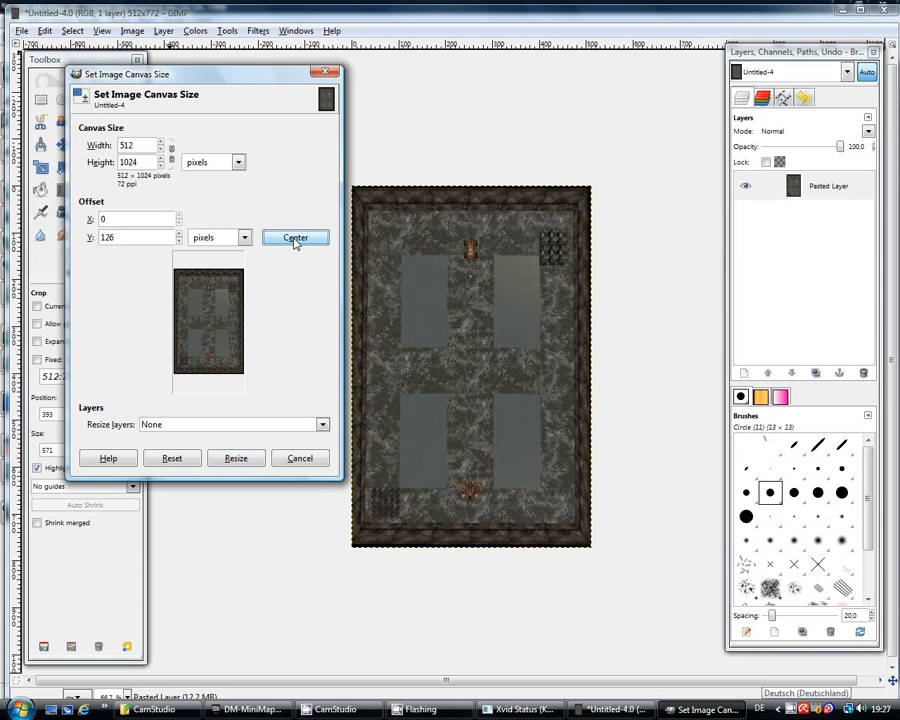
left_click(237, 459)
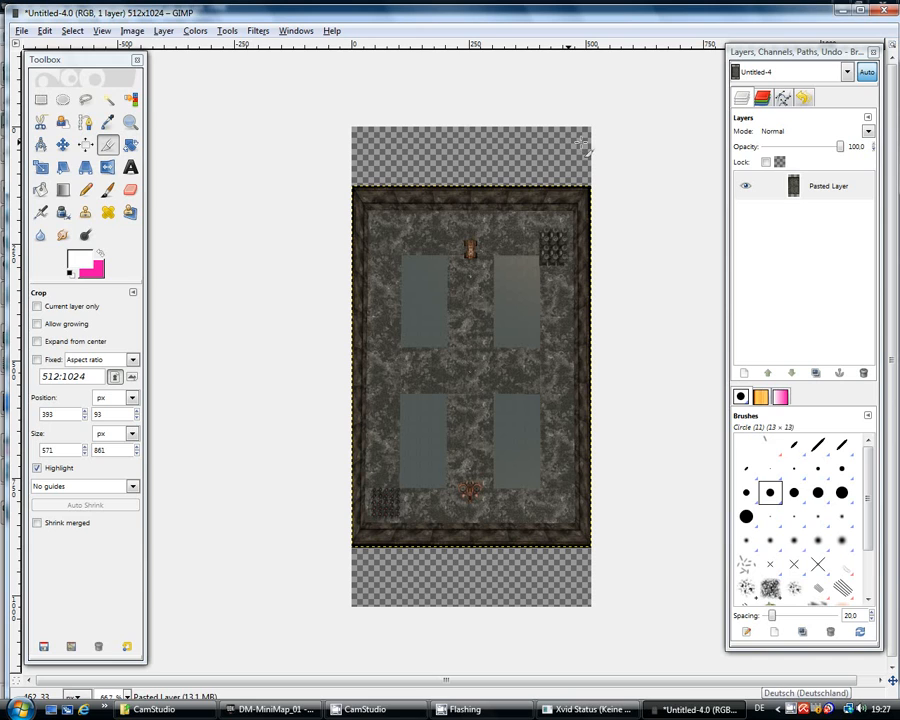
Step: Add two transparent layers and move New Layer below the Pasted Layer
left_click(745, 375)
left_click(187, 304)
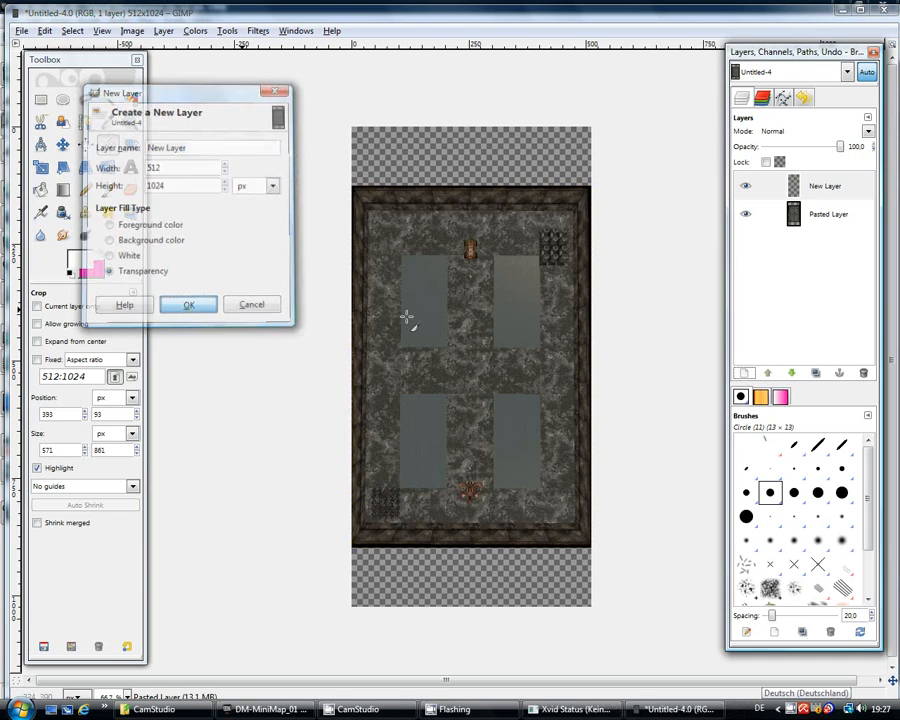
left_click(745, 375)
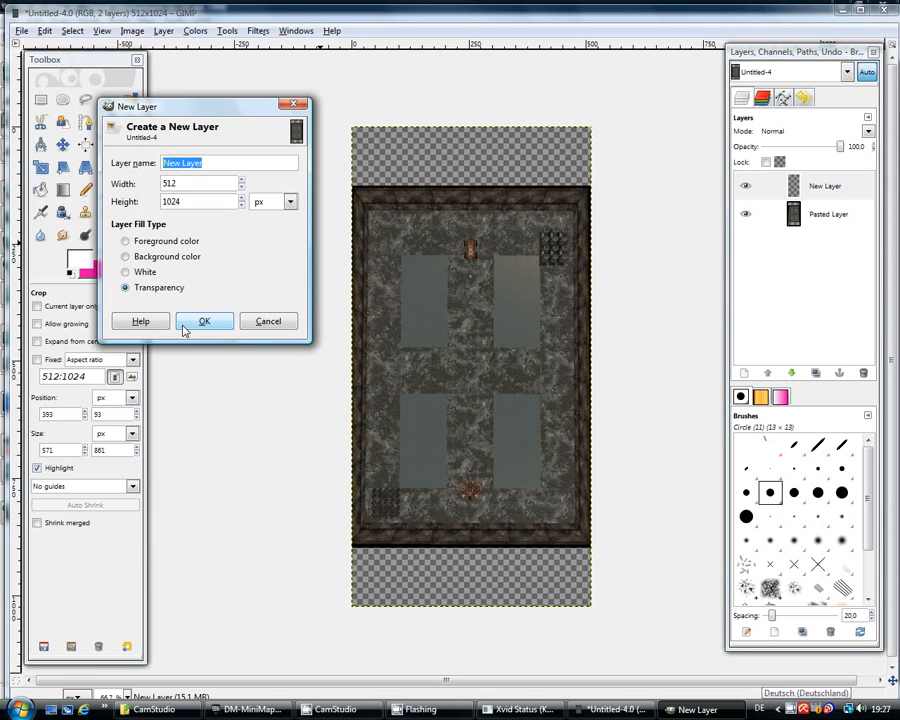
left_click(193, 323)
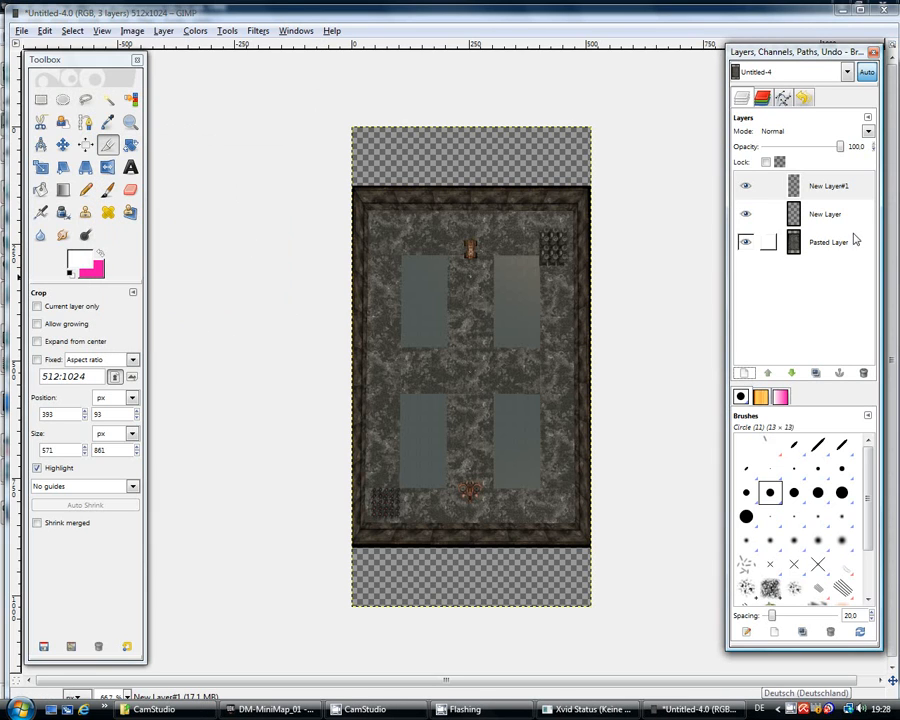
left_click(827, 218)
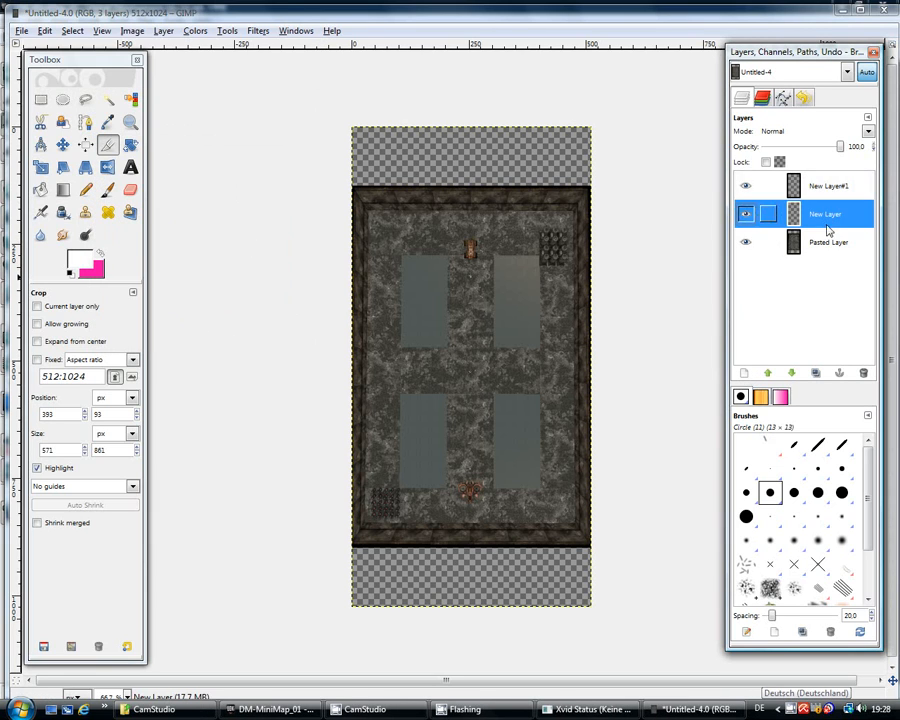
left_click(791, 372)
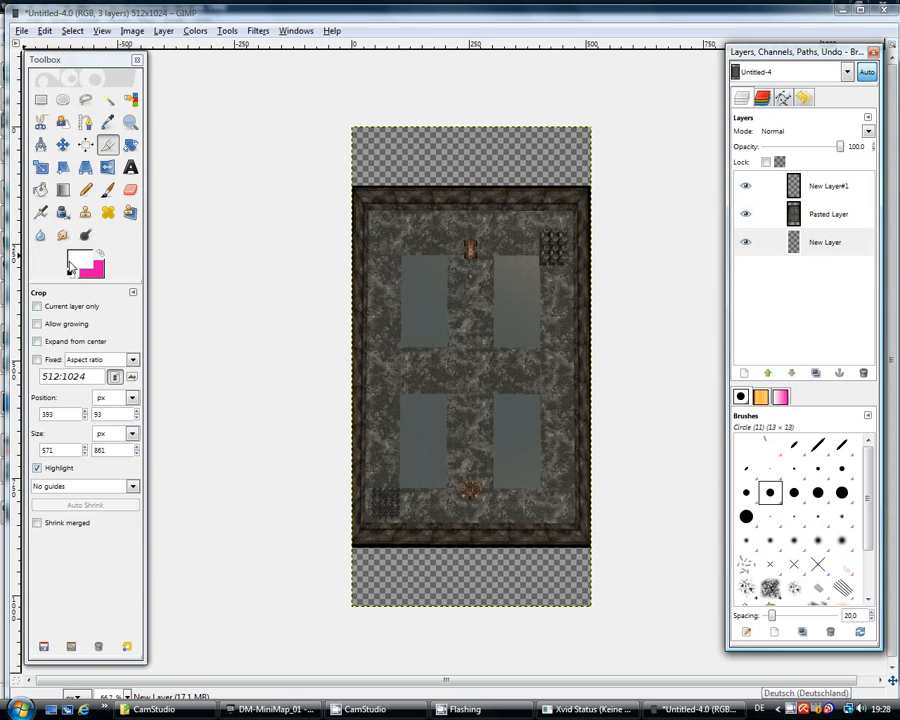
Step: Set the foreground to pink (f903a5) and bucket-fill New Layer to colour the empty strips
left_click(99, 256)
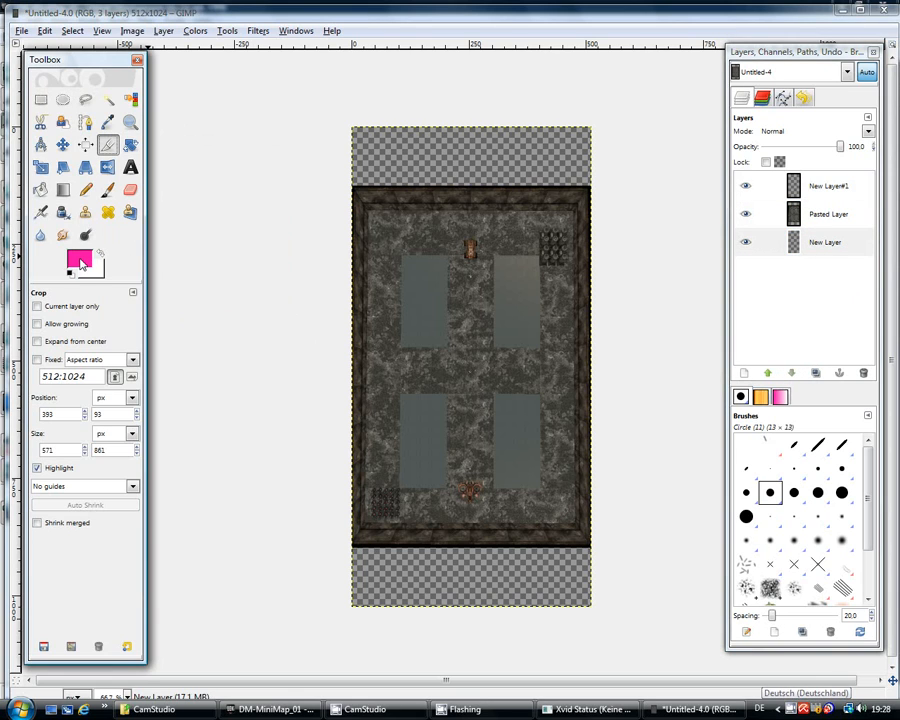
left_click(81, 261)
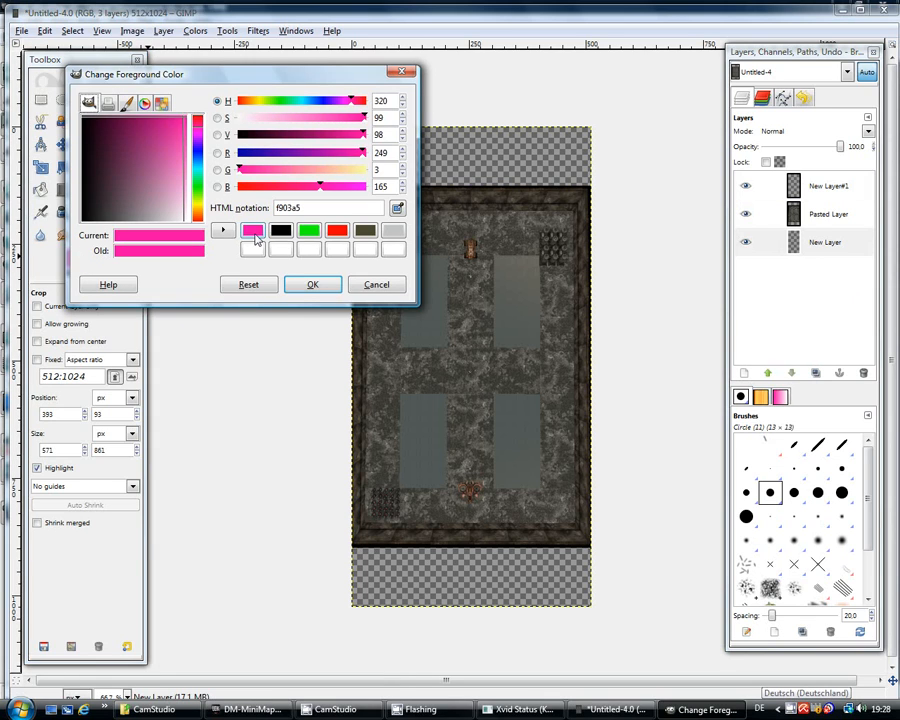
left_click(306, 285)
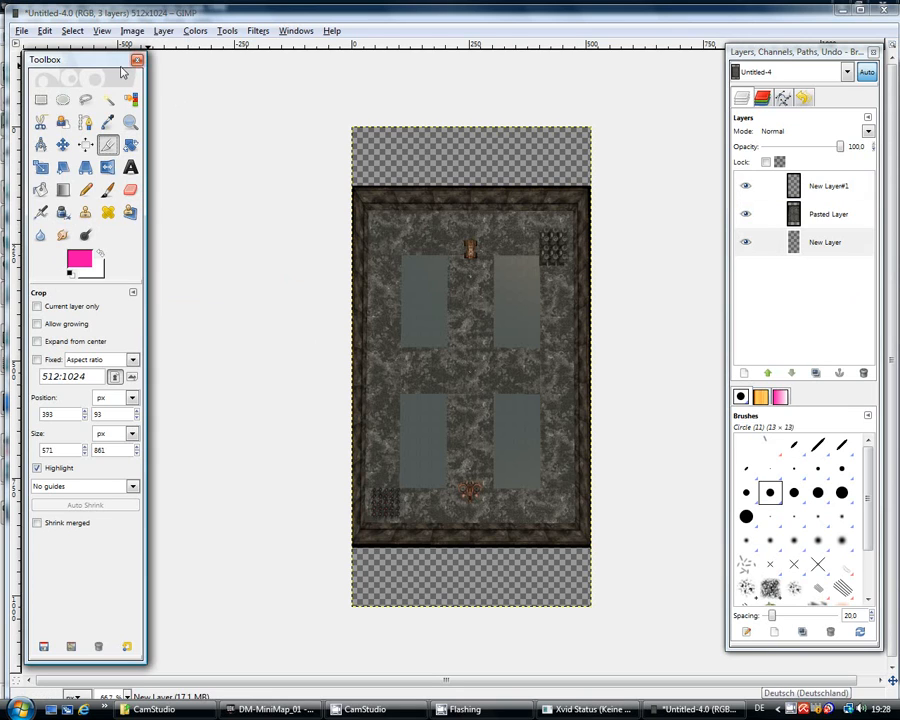
left_click(40, 189)
left_click(828, 247)
left_click(491, 589)
left_click(838, 189)
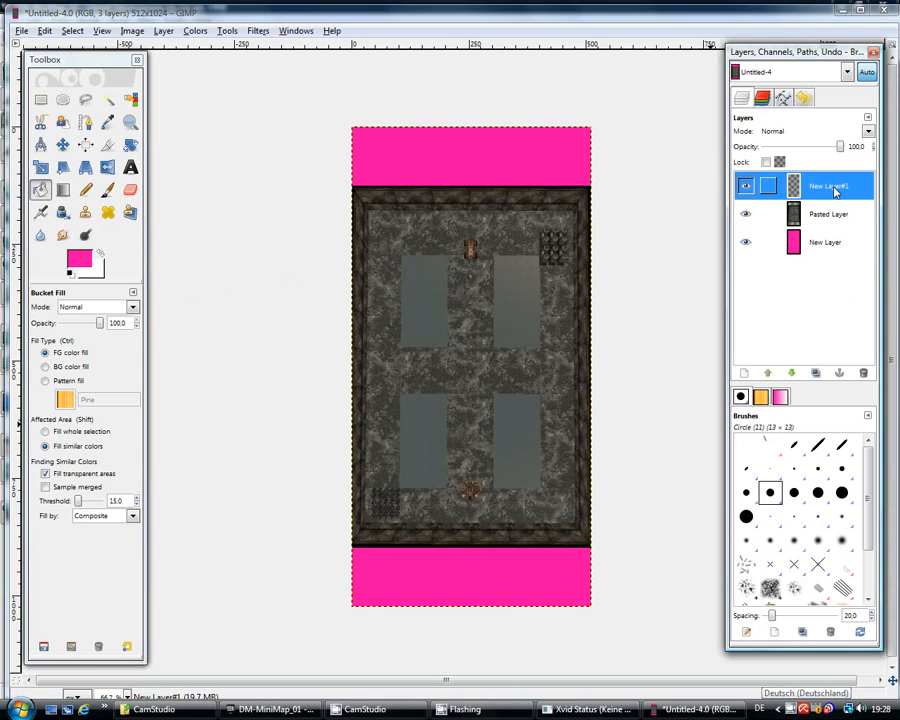
Step: Paint white outlines with the small Circle (07) brush around the top pickup and bottom triangle
left_click(107, 189)
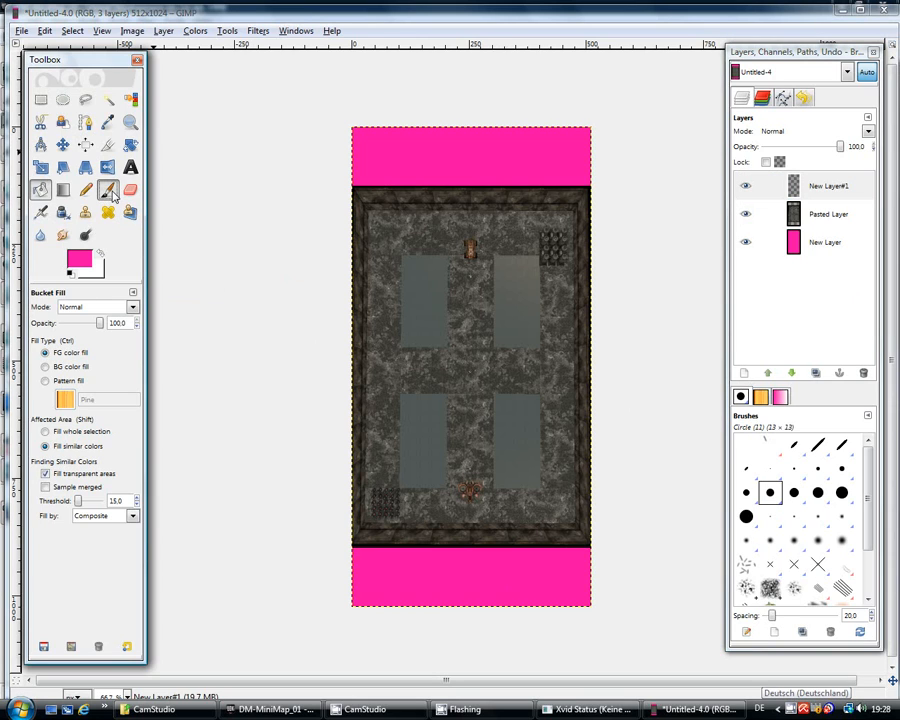
left_click(100, 258)
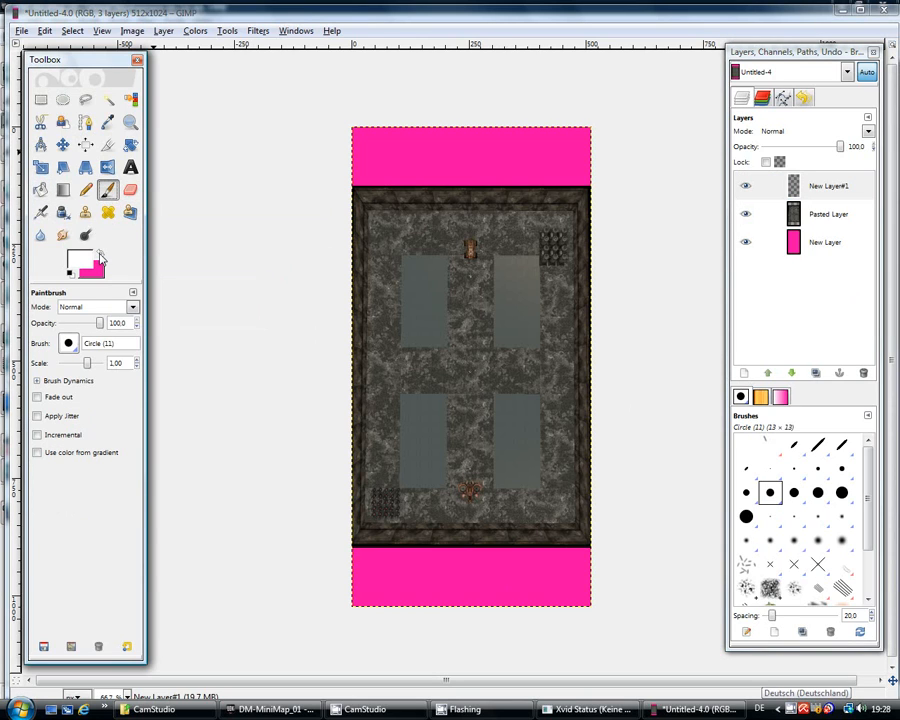
left_click(746, 493)
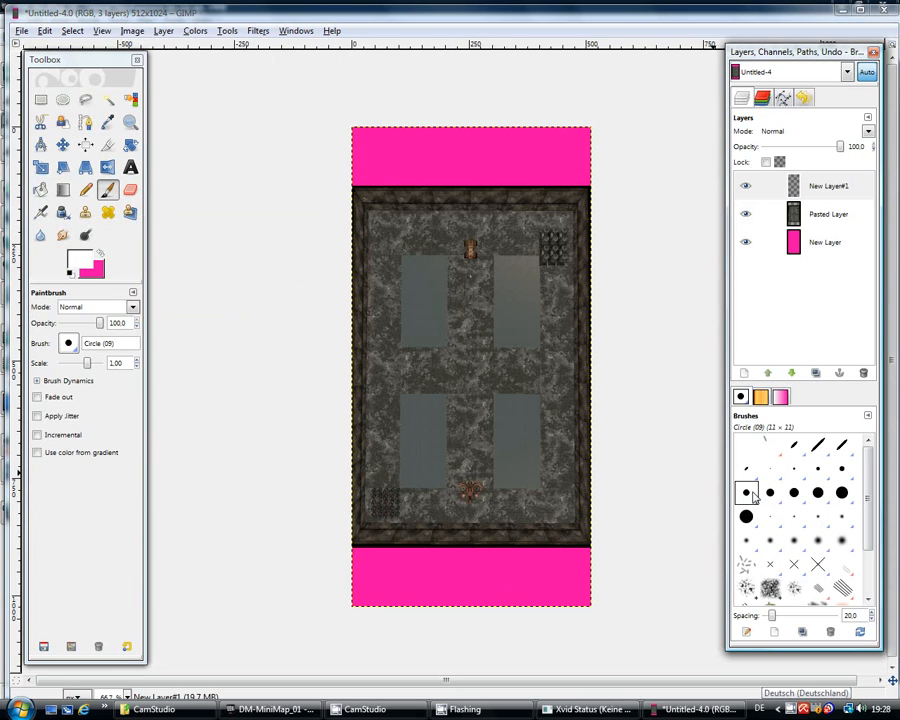
left_click(842, 470)
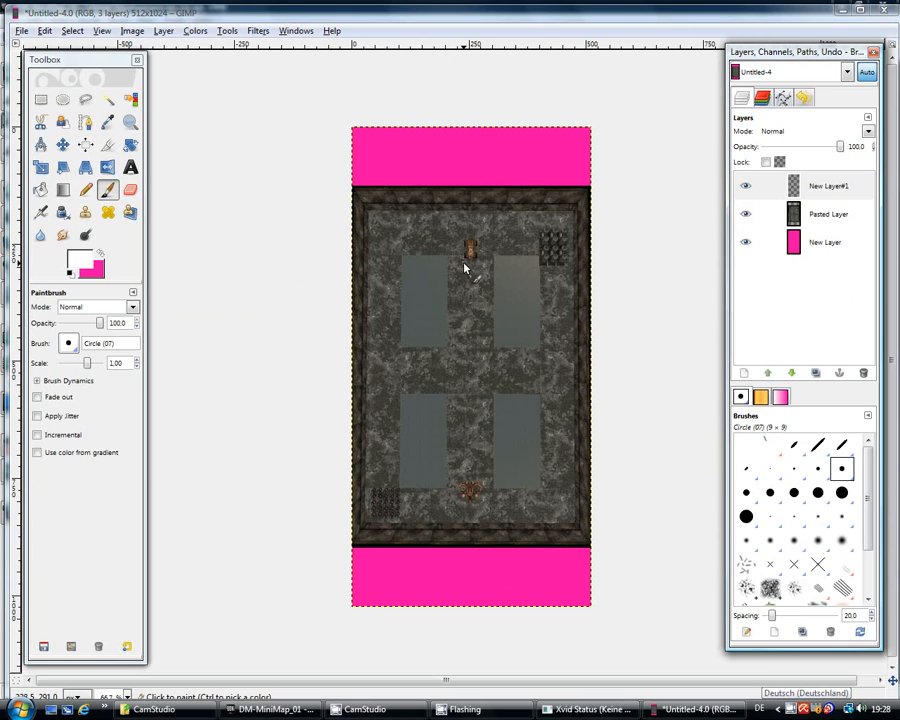
mouse_move(461, 264)
left_mouse_down()
mouse_move(480, 266)
mouse_move(481, 241)
mouse_move(463, 240)
mouse_move(463, 265)
left_mouse_up()
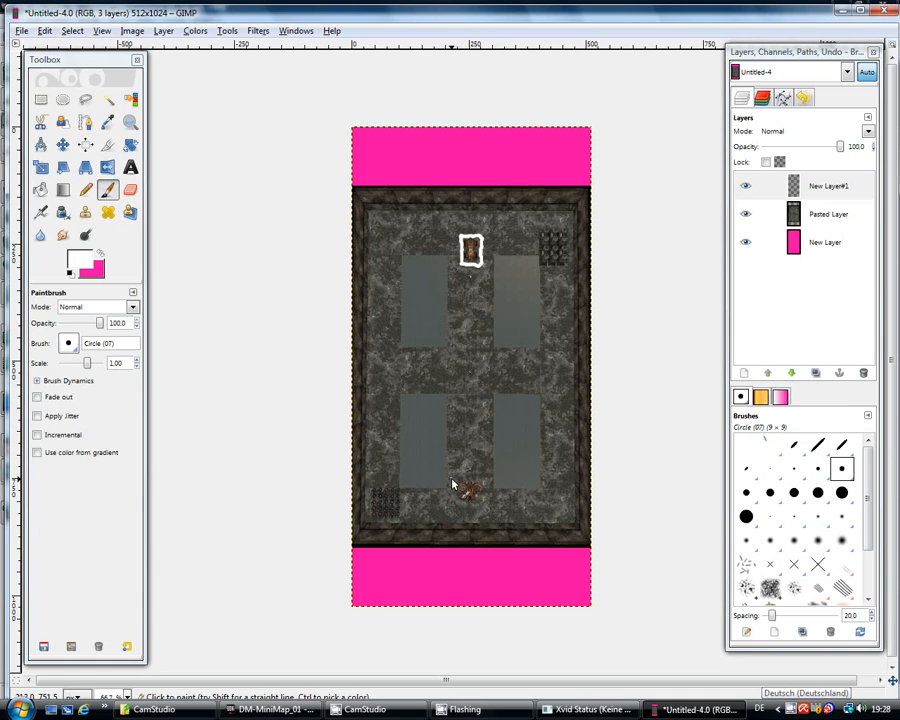
mouse_move(456, 479)
left_mouse_down()
mouse_move(484, 478)
mouse_move(471, 509)
mouse_move(456, 485)
left_mouse_up()
Step: Save the image as Untitled.xcf, replacing the existing file
left_click(21, 31)
left_click(68, 143)
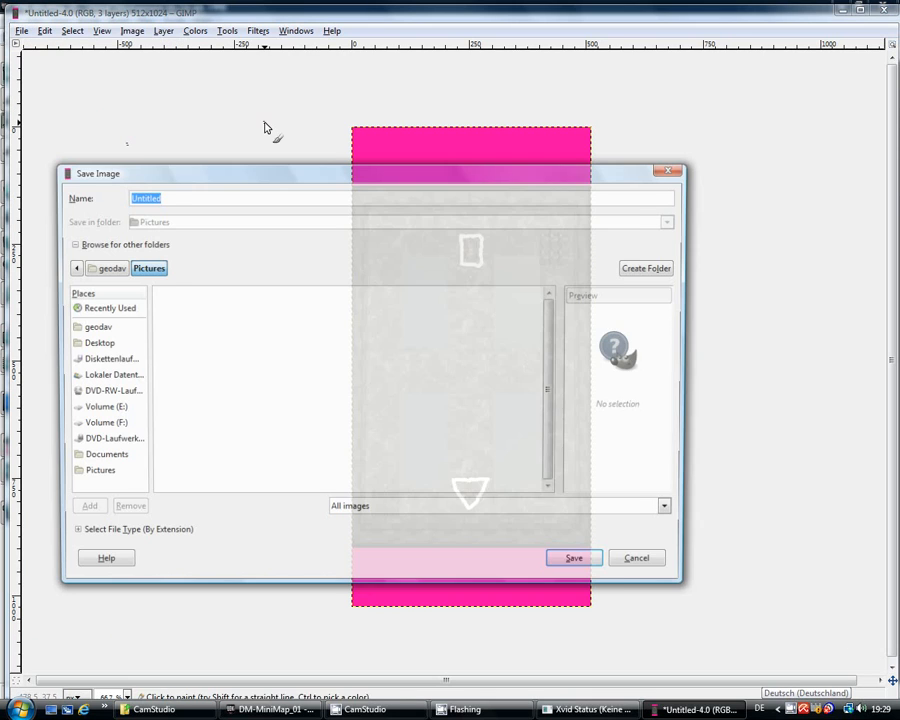
left_click(578, 557)
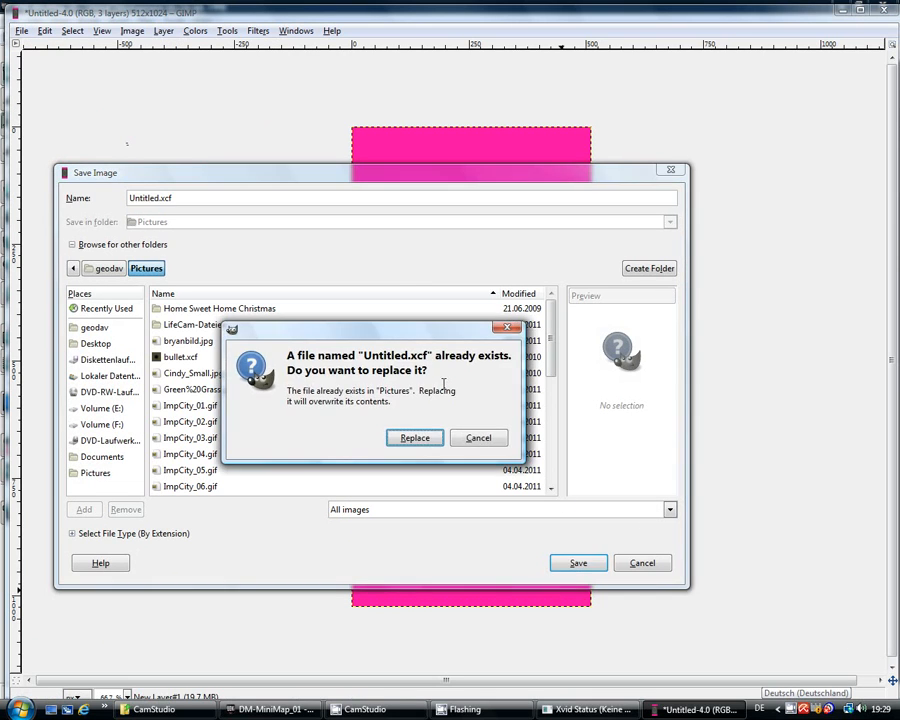
left_click(416, 438)
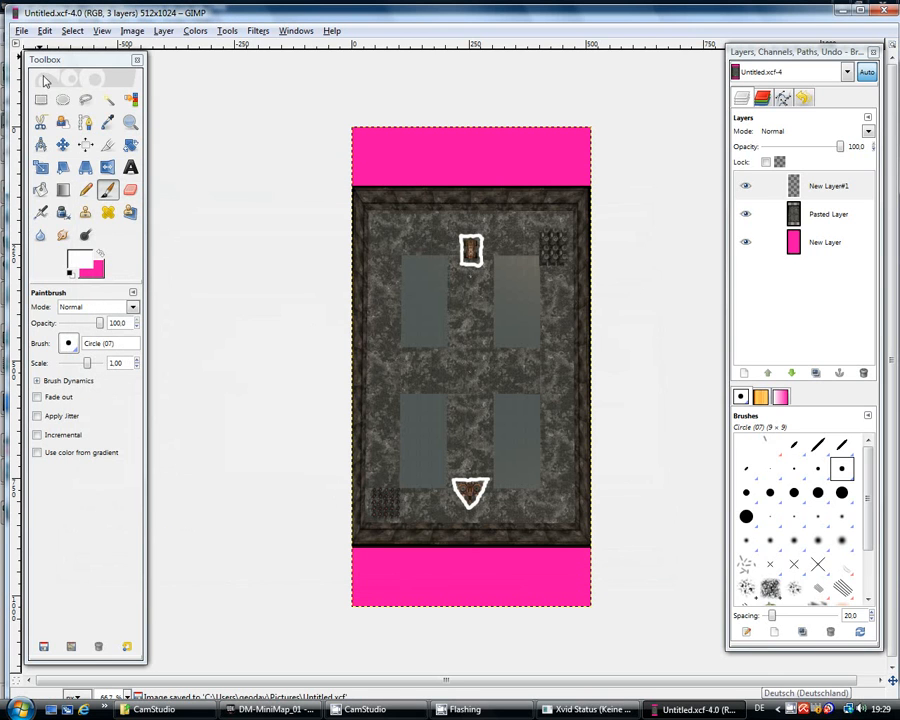
left_click(21, 31)
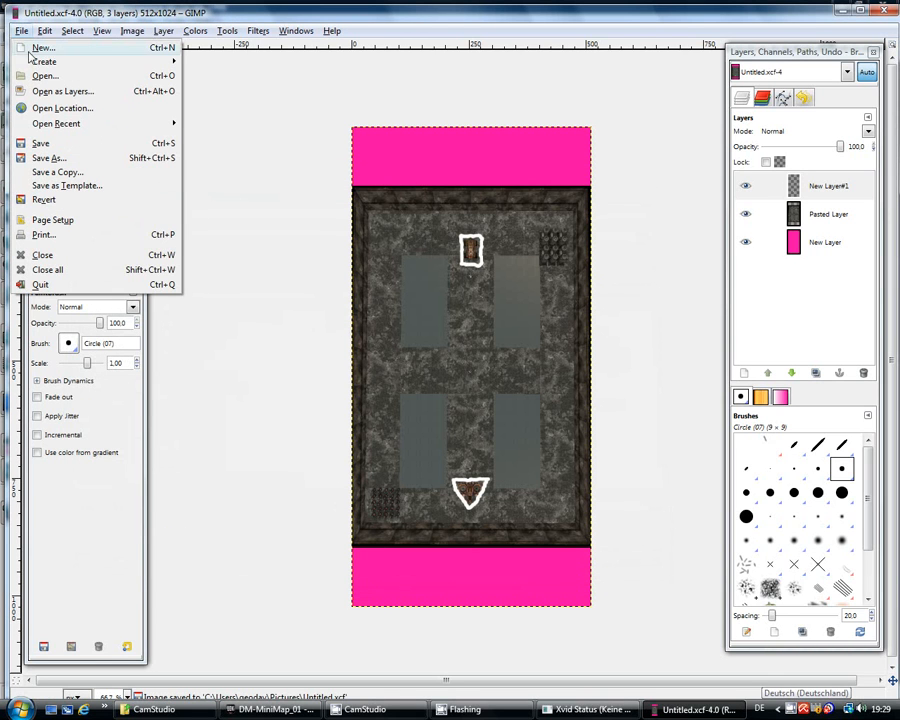
Step: Save as T_minimap_map.bmp over the old file, flattening the image for BMP export
left_click(78, 162)
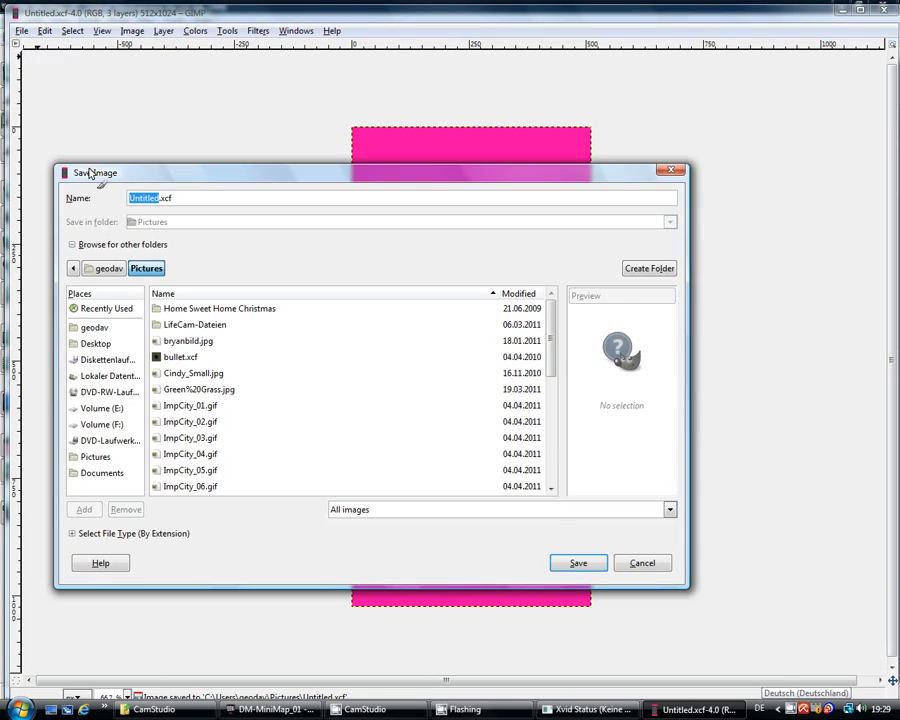
left_click_drag(553, 327, 552, 414)
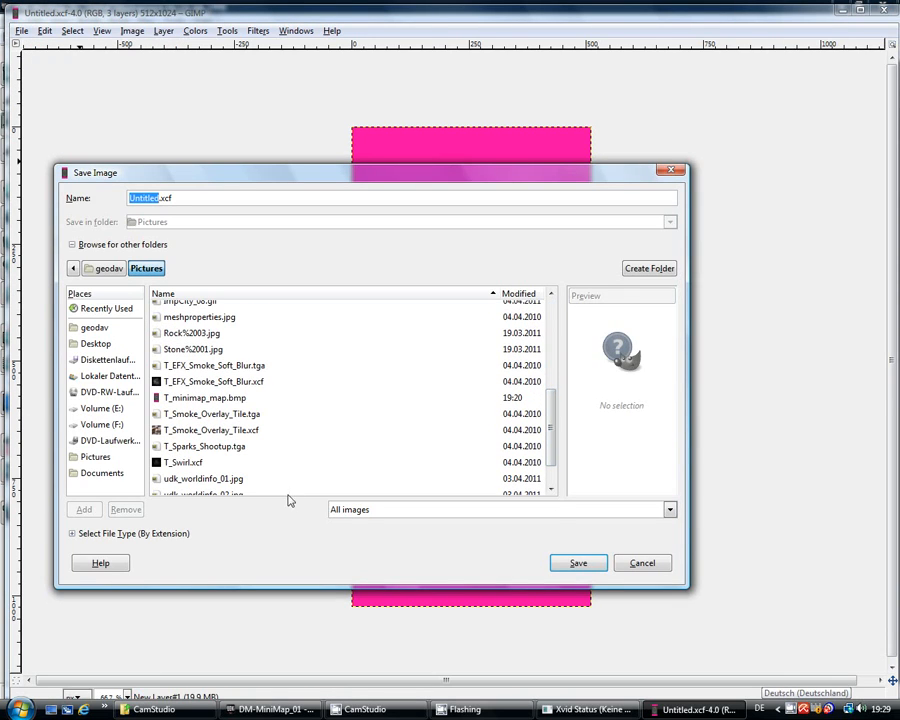
left_click(235, 399)
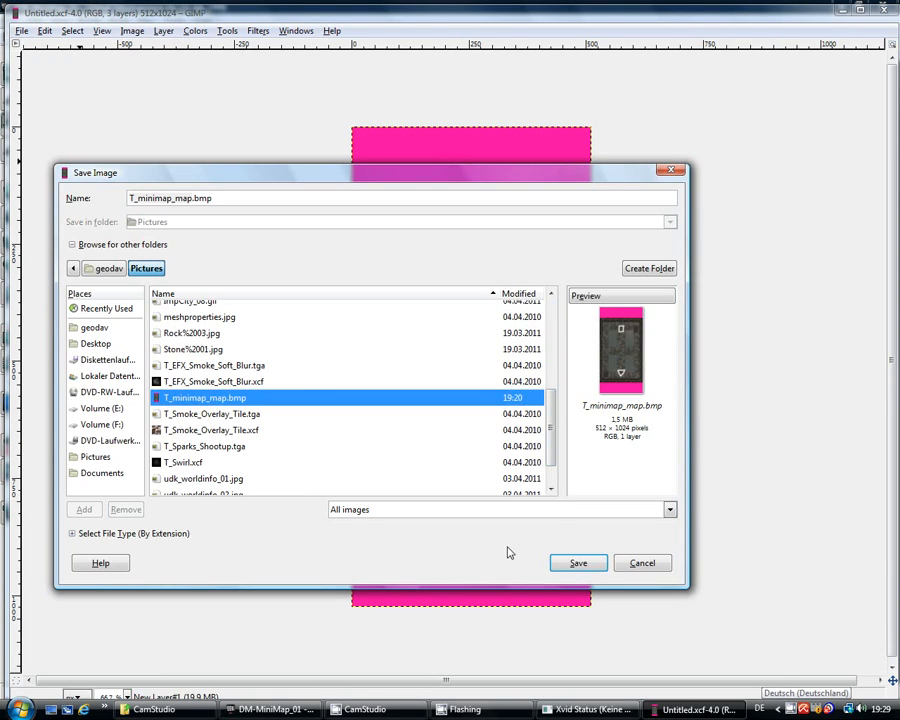
left_click(578, 563)
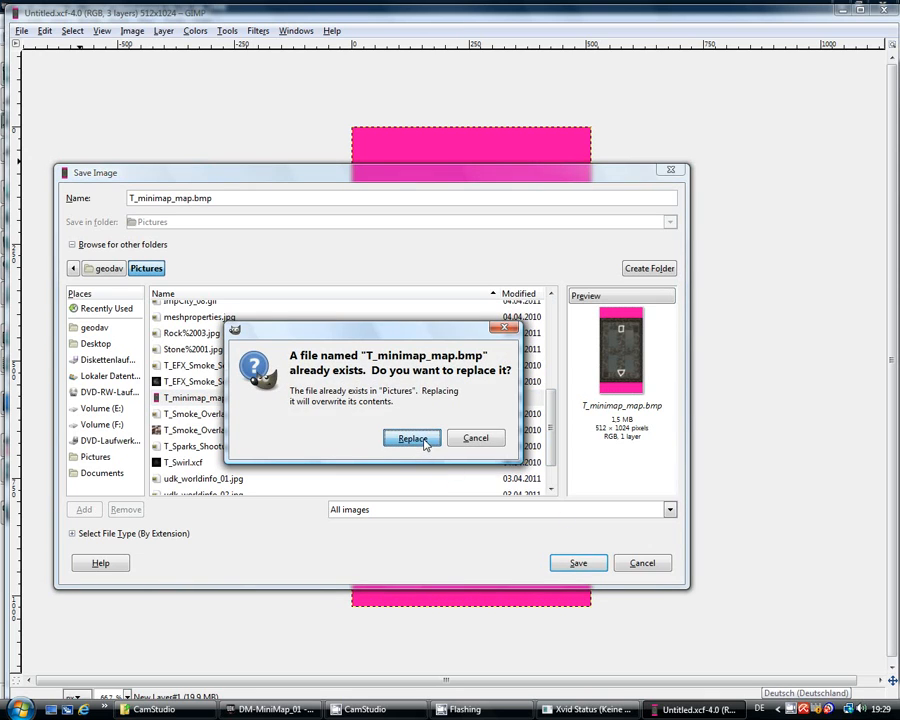
left_click(424, 440)
left_click(111, 104)
left_click(193, 174)
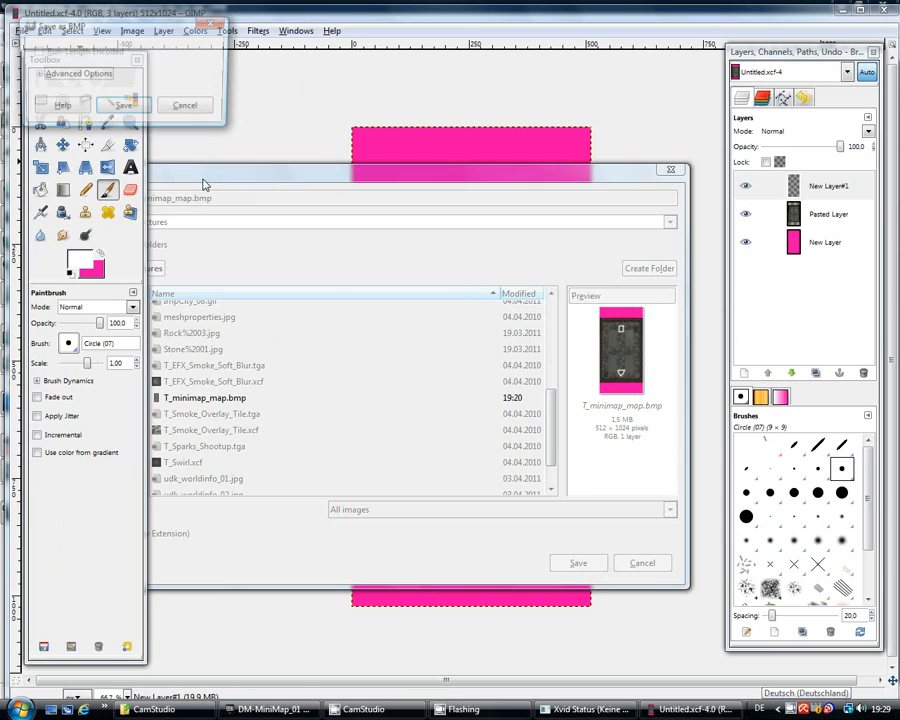
left_click(123, 108)
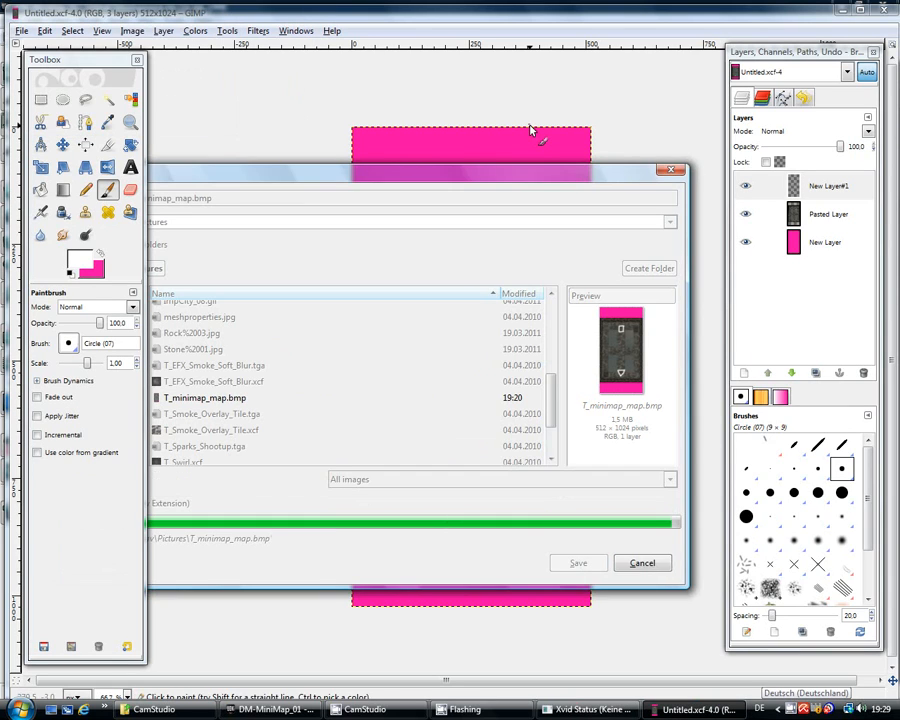
Step: Return to DM-MiniMap_01 in UDK, restore the four viewports and open the Content Browser
left_click(279, 710)
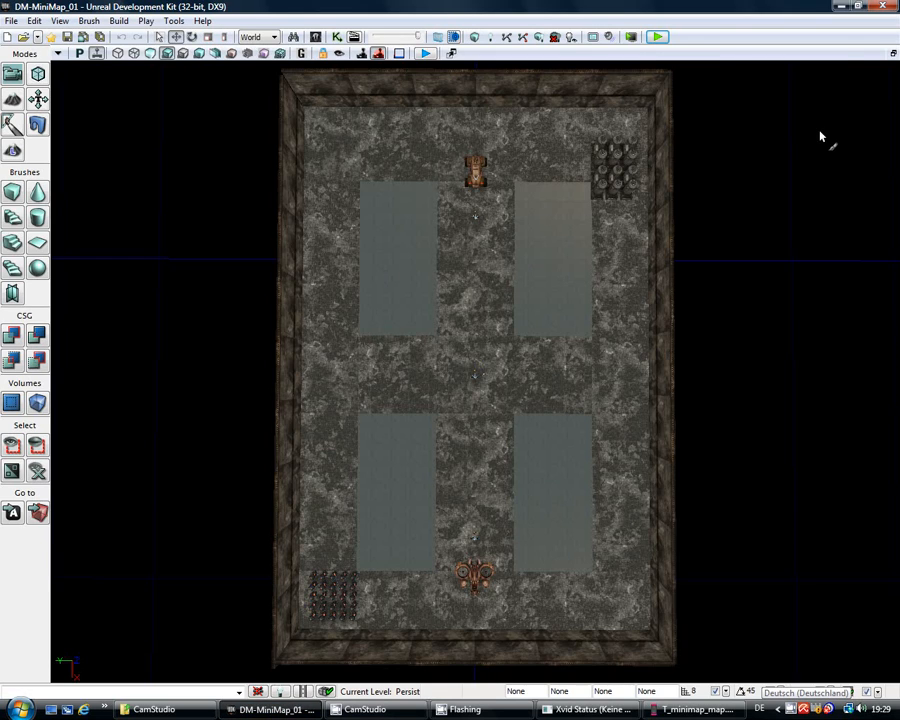
left_click(893, 52)
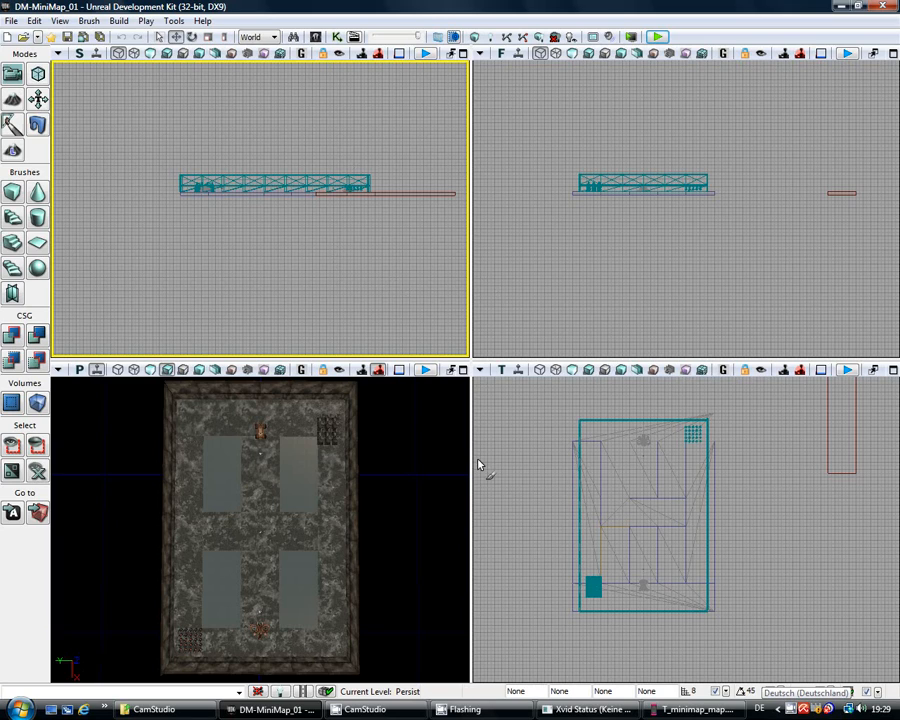
left_click(315, 36)
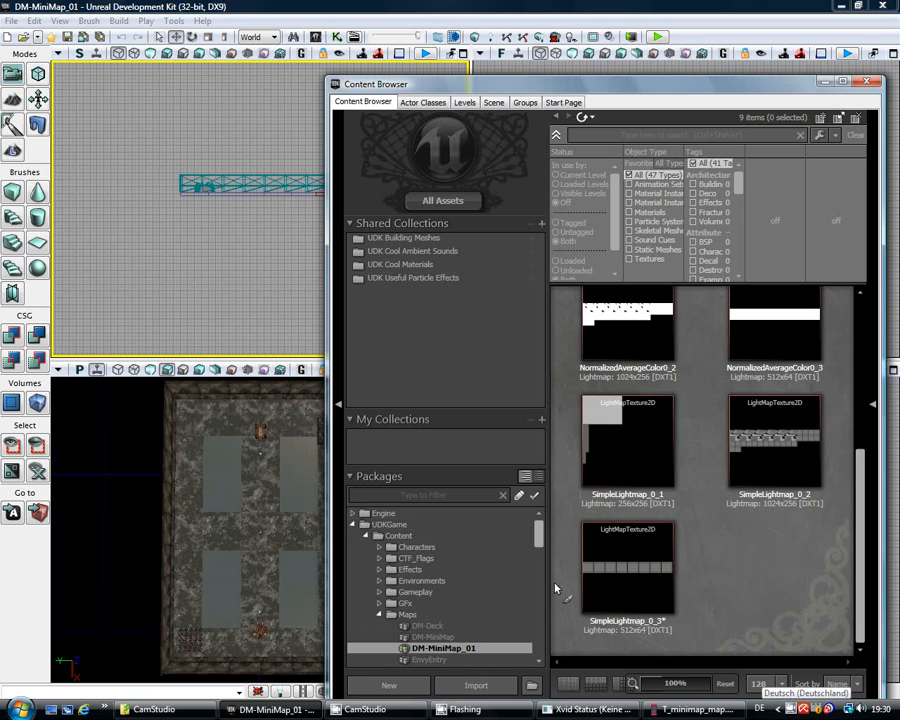
Step: Select the DM-MiniMap_01 package in the Packages tree and open its Import dialog
left_click_drag(540, 533, 537, 580)
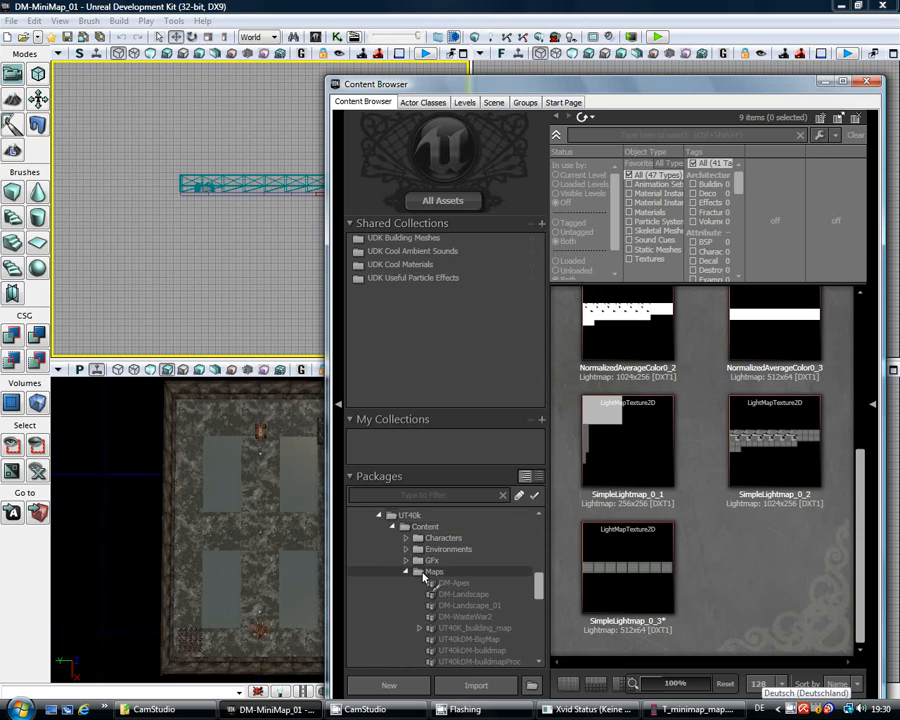
left_click_drag(538, 585, 533, 549)
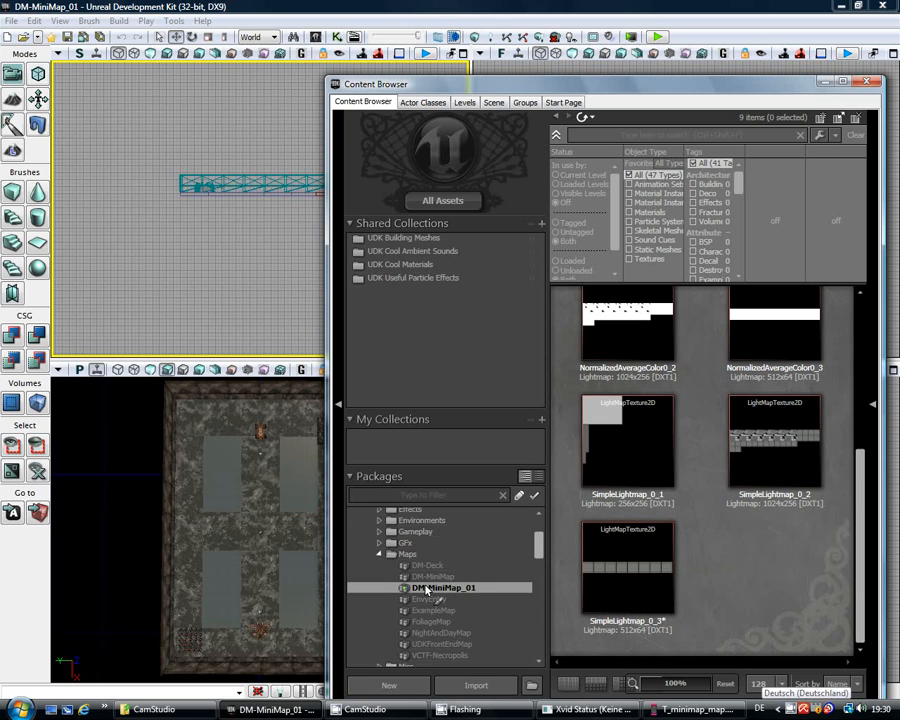
left_click(470, 685)
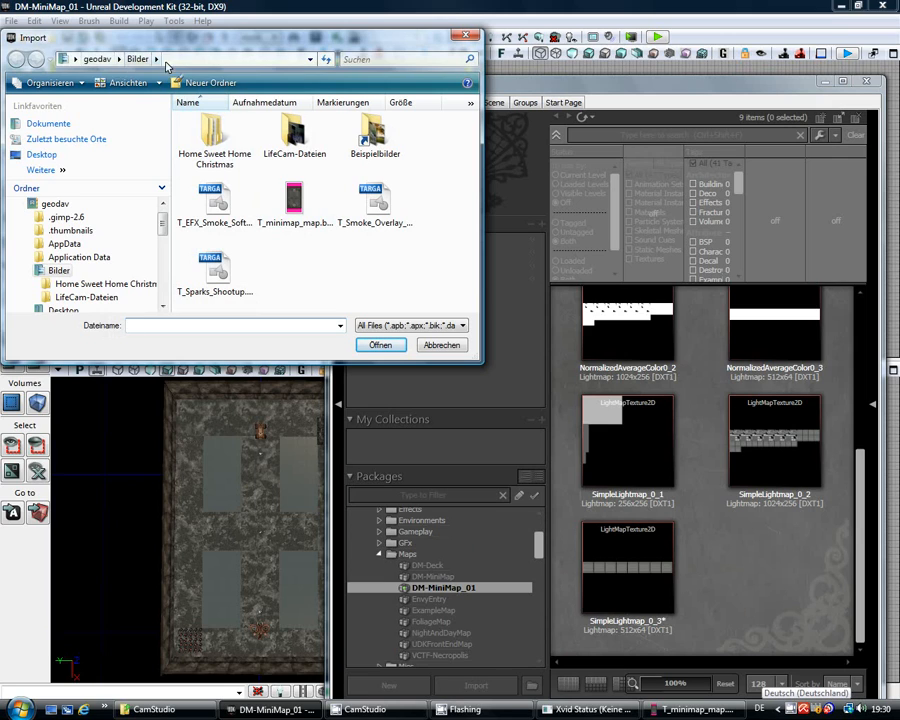
Step: Import T_minimap_map.bmp as a 512×1024 texture into the DM-MiniMap_01 package
left_click(298, 205)
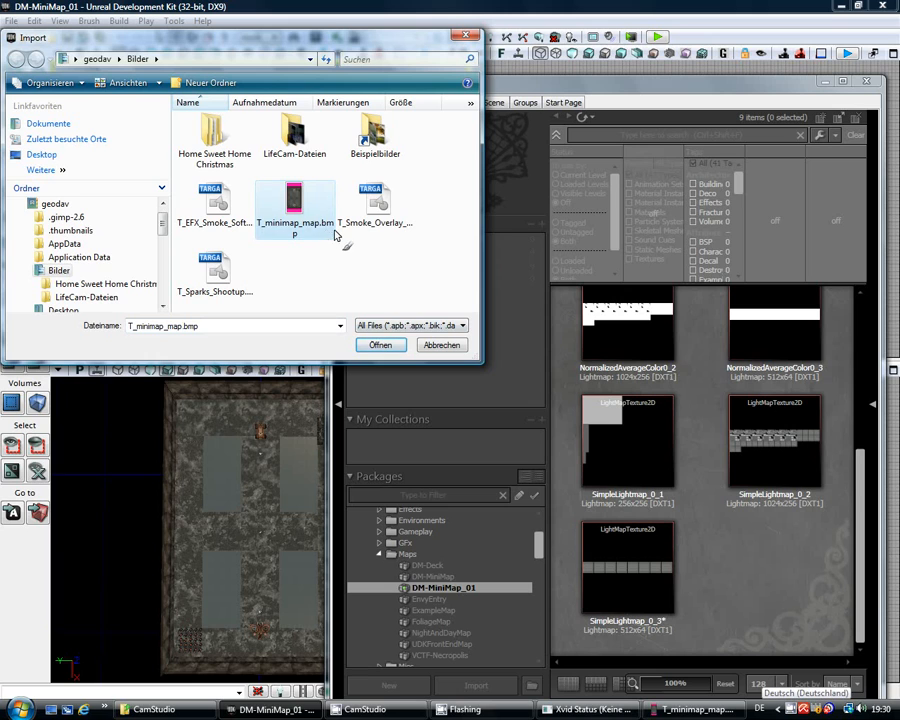
left_click(381, 344)
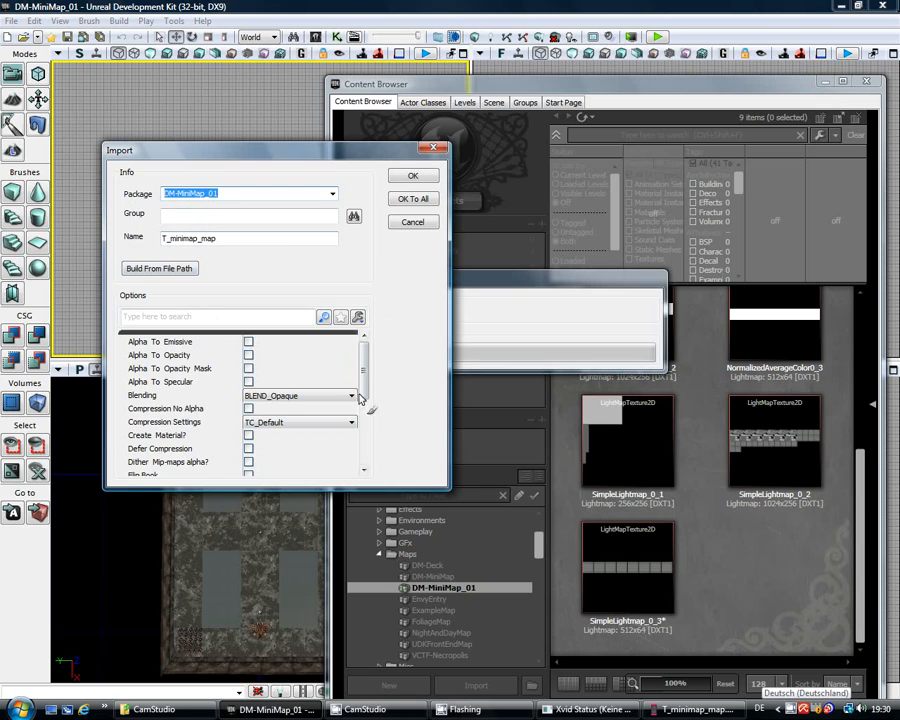
left_click_drag(364, 372, 364, 430)
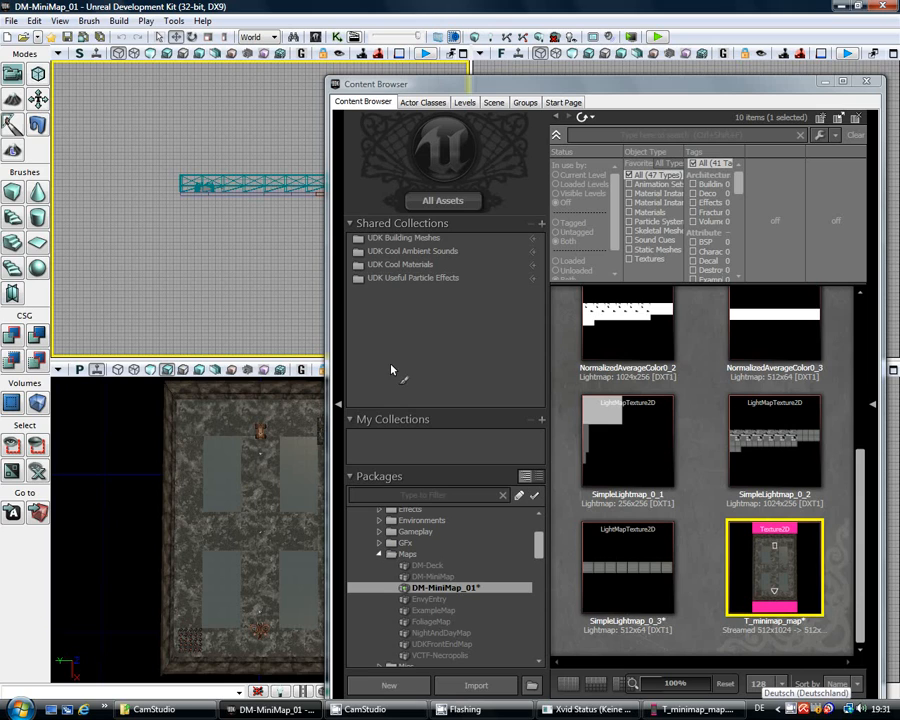
Step: Open the World Properties and scroll down to the My Map Info property
left_click(60, 21)
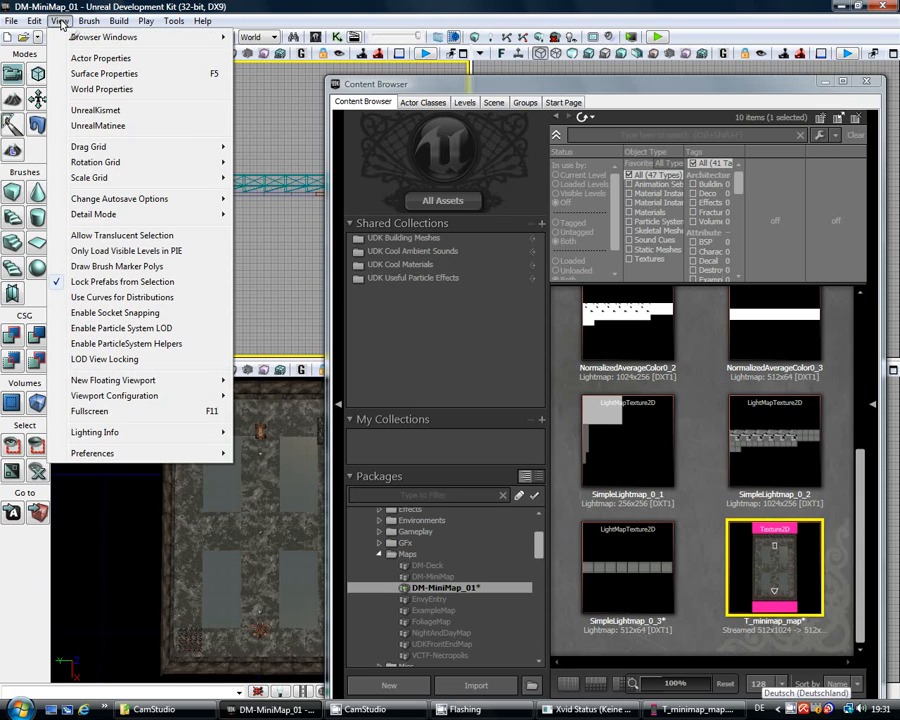
left_click(103, 90)
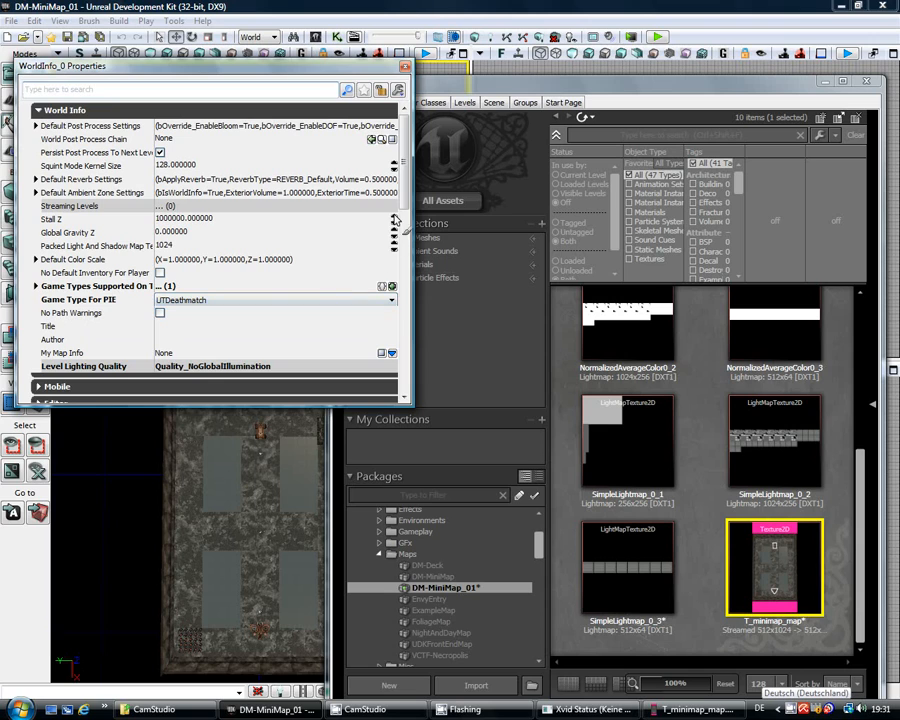
scroll(407, 195, "down", 3)
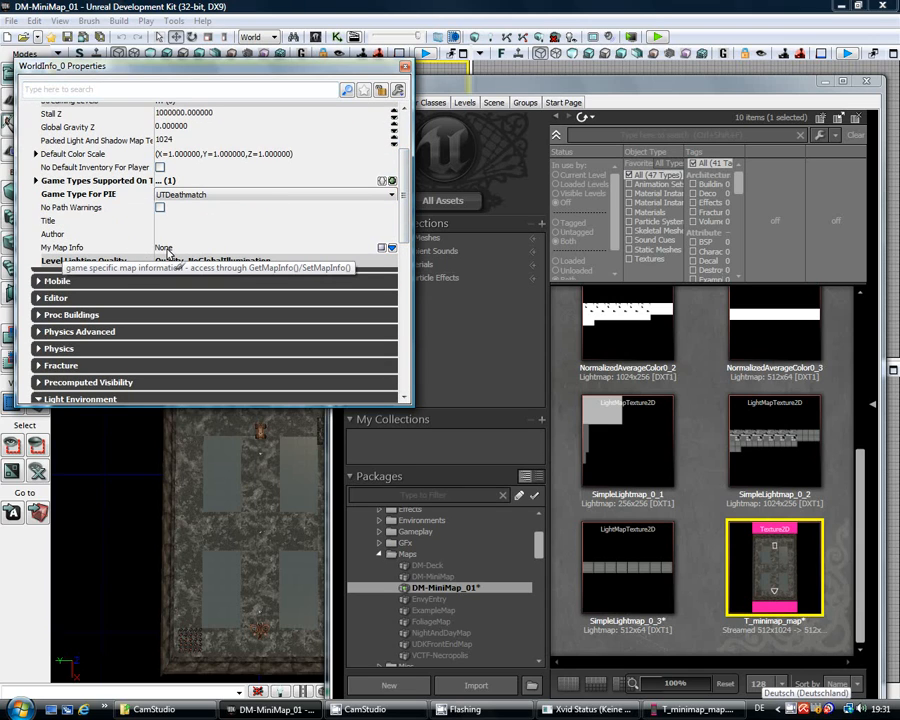
Step: Create a UTMapInfo object for My Map Info and expand its Minimap settings
left_click(393, 250)
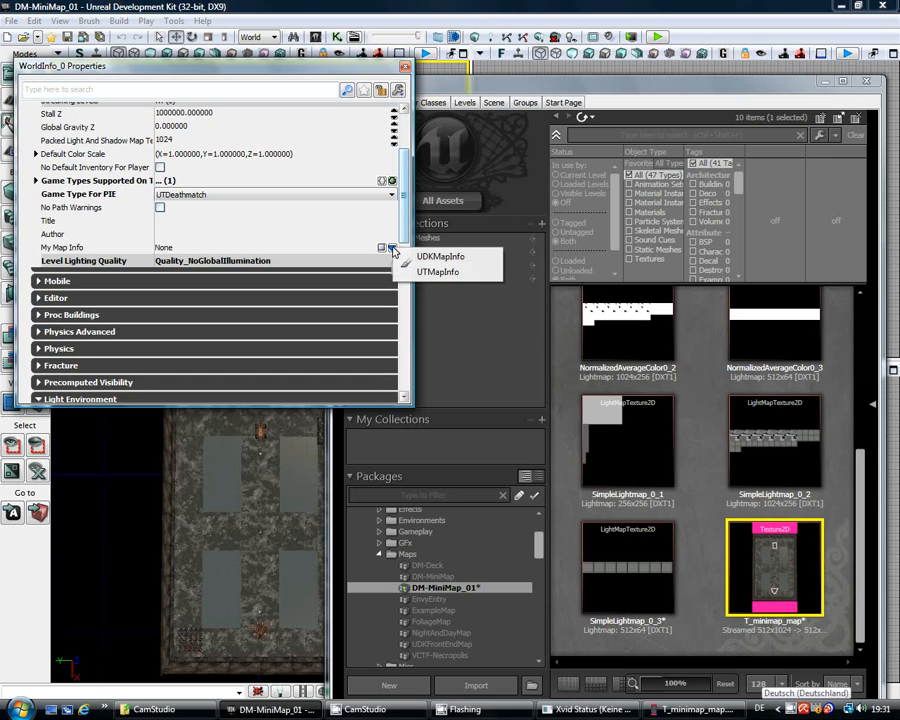
left_click(442, 273)
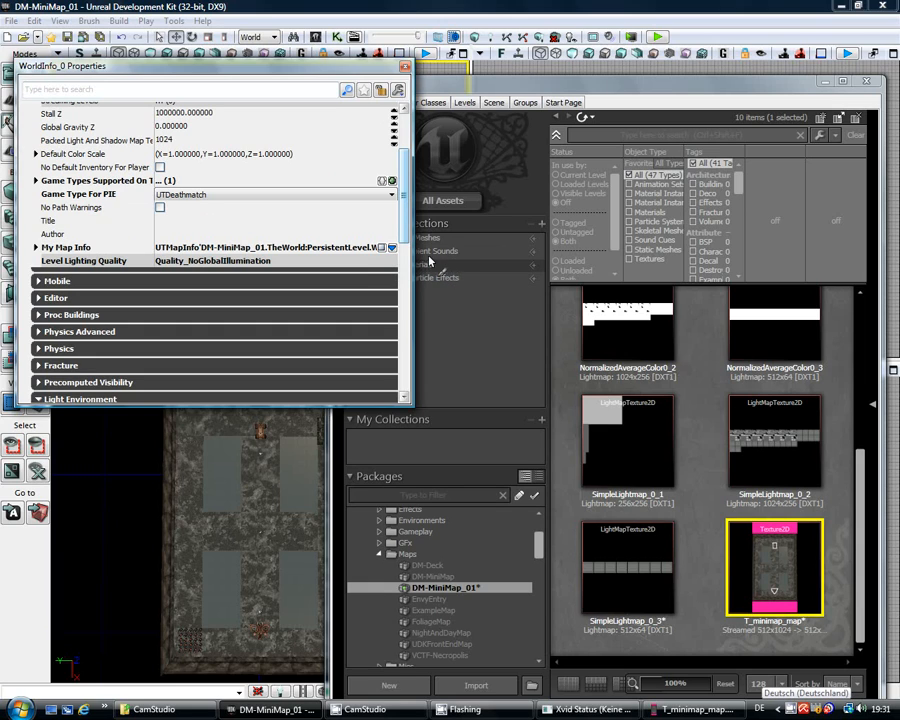
left_click(36, 248)
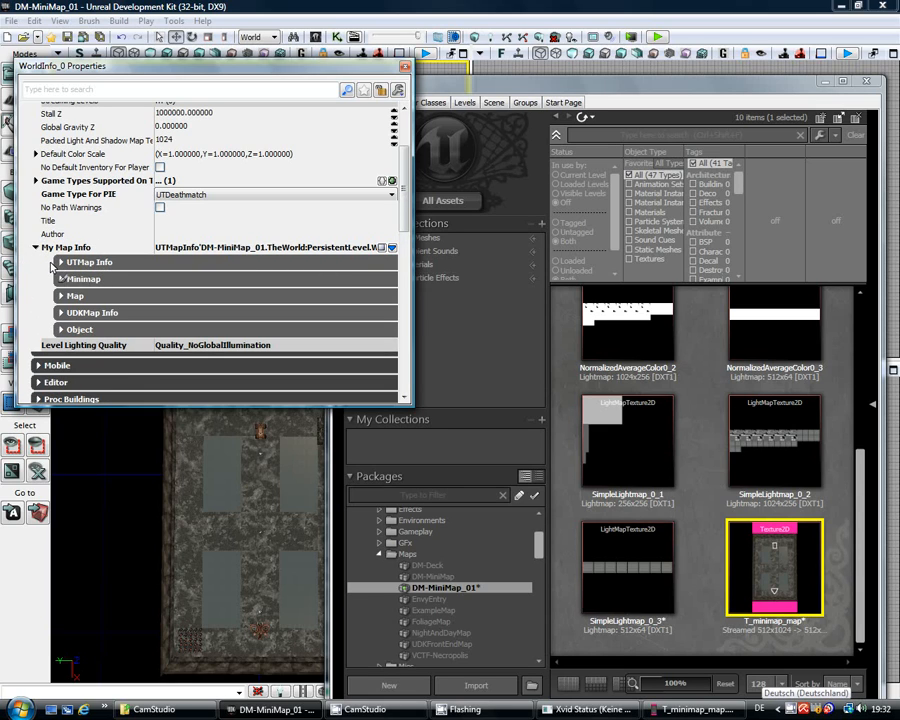
left_click(61, 263)
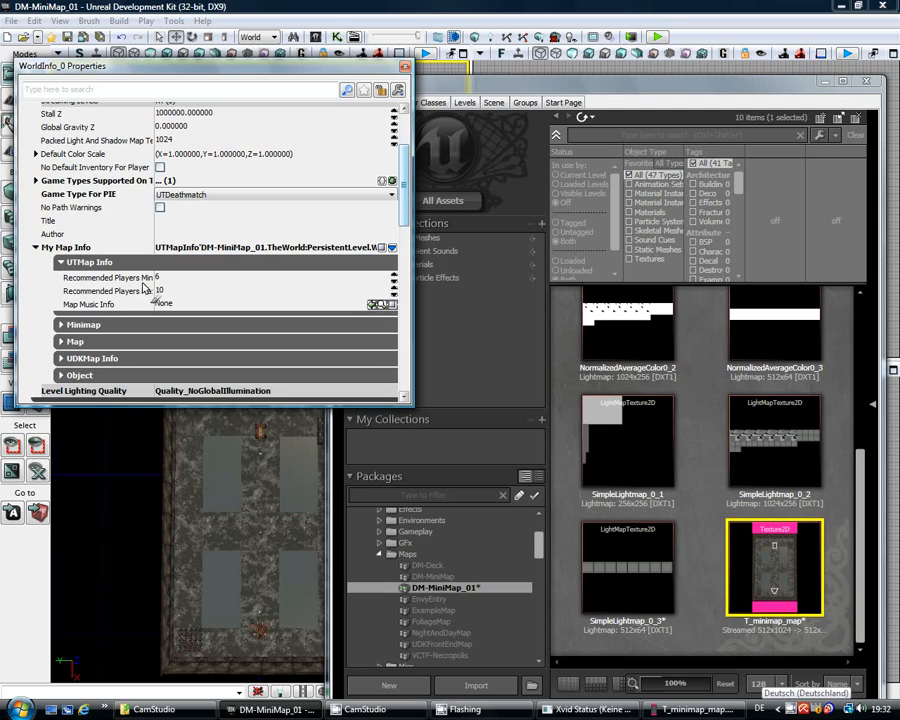
left_click(60, 263)
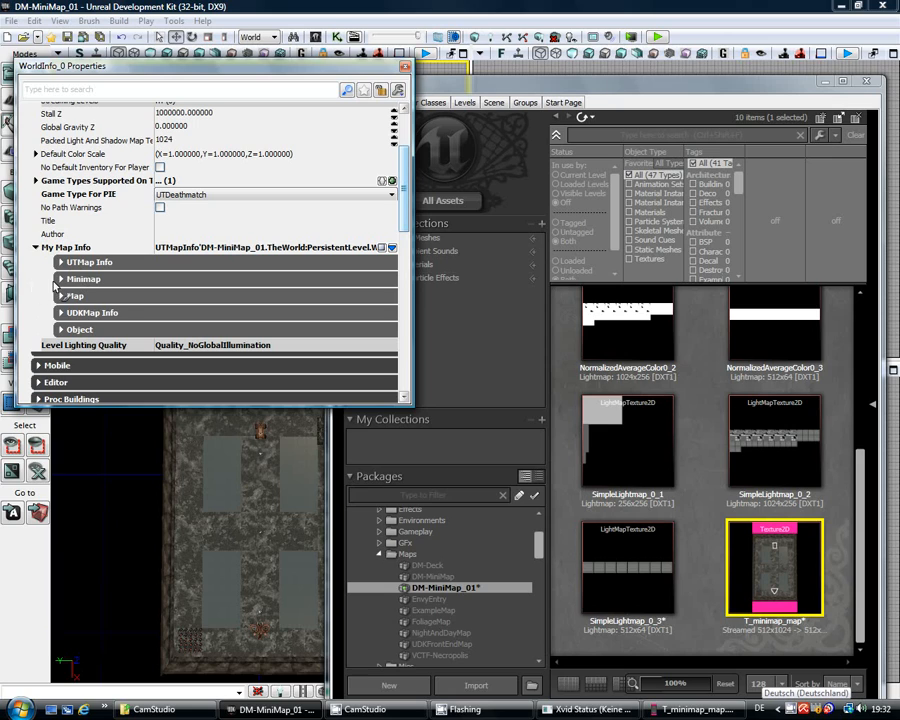
left_click(61, 280)
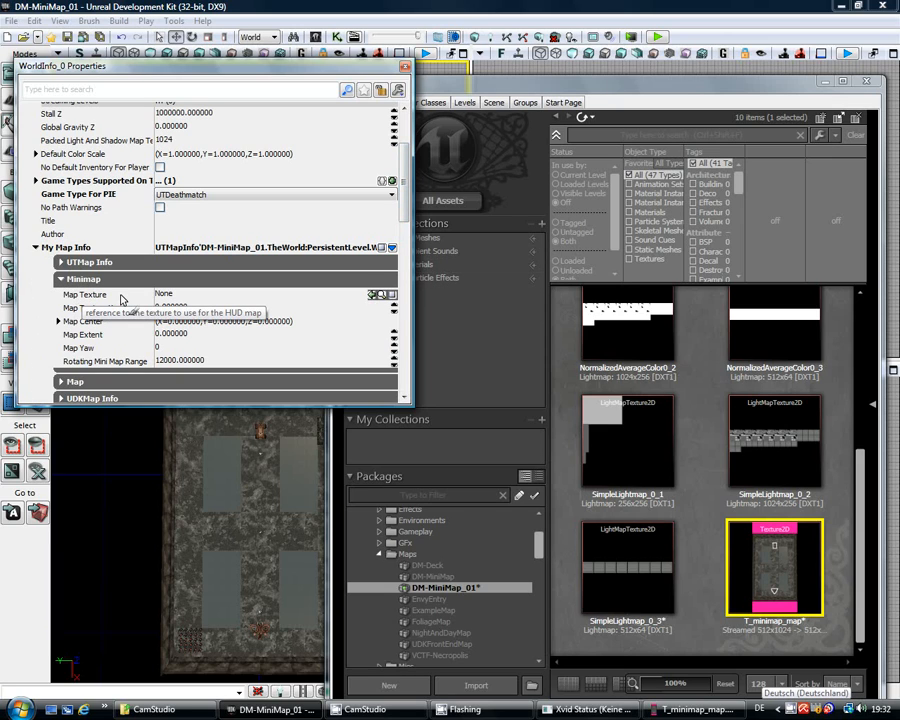
Step: Select T_minimap_map in the Content Browser and assign it to the Minimap's Map Texture property
left_click(760, 553)
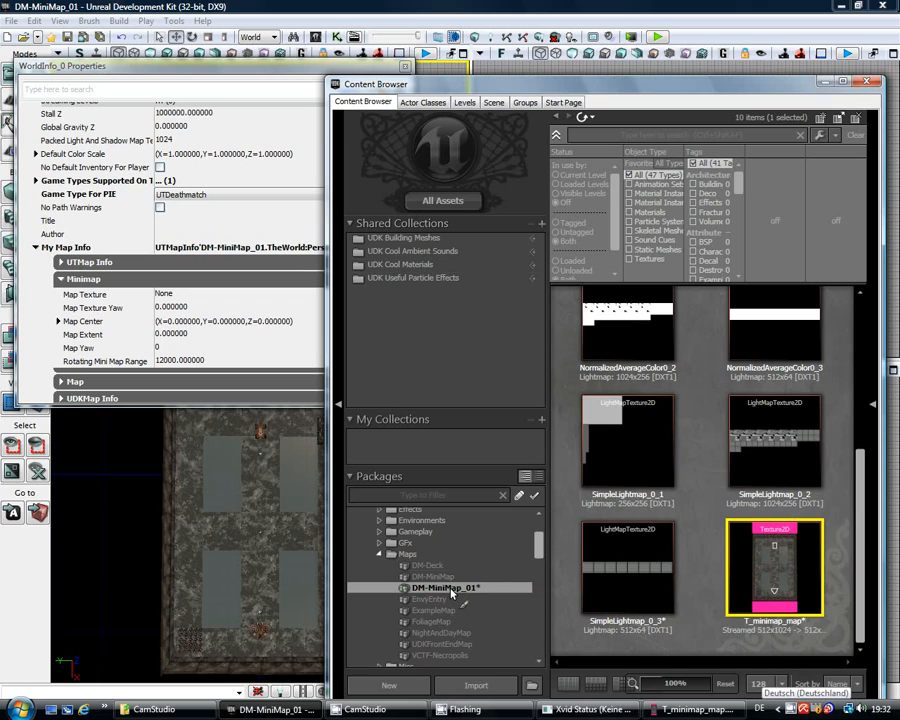
mouse_move(772, 573)
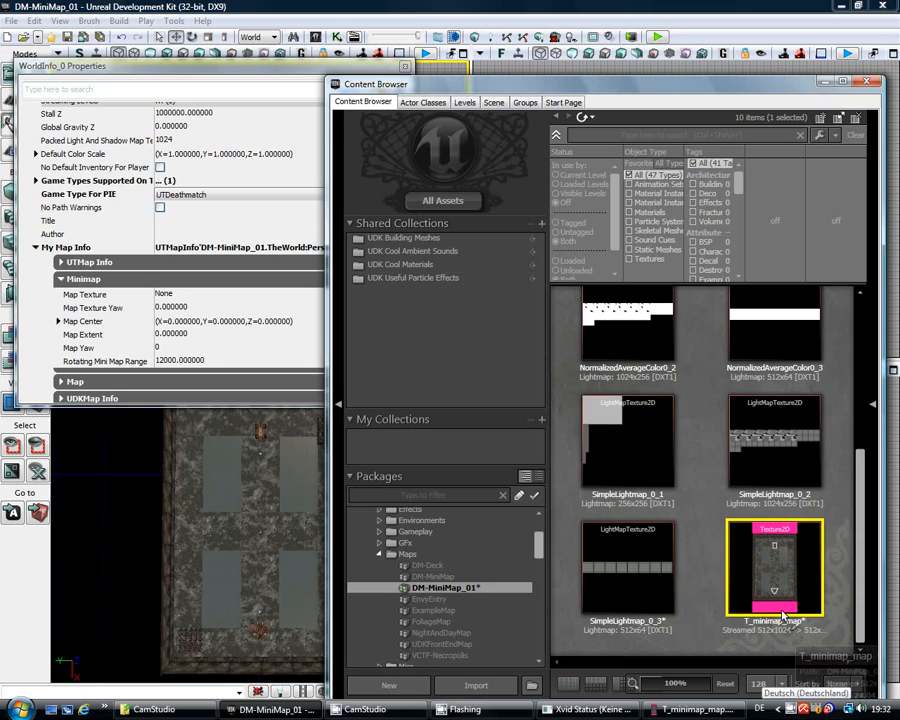
left_click(34, 379)
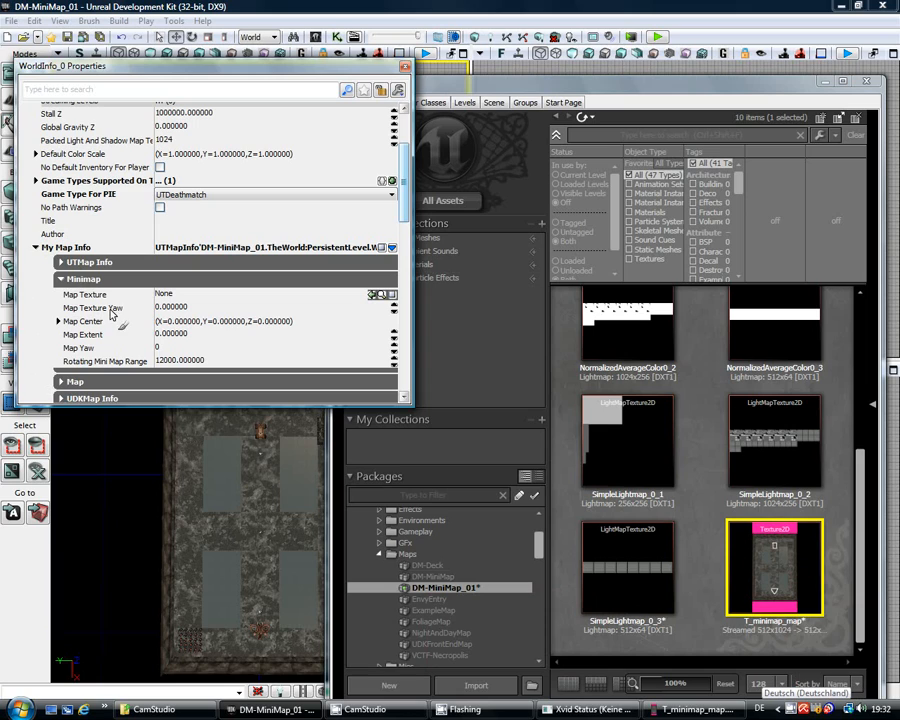
left_click(372, 295)
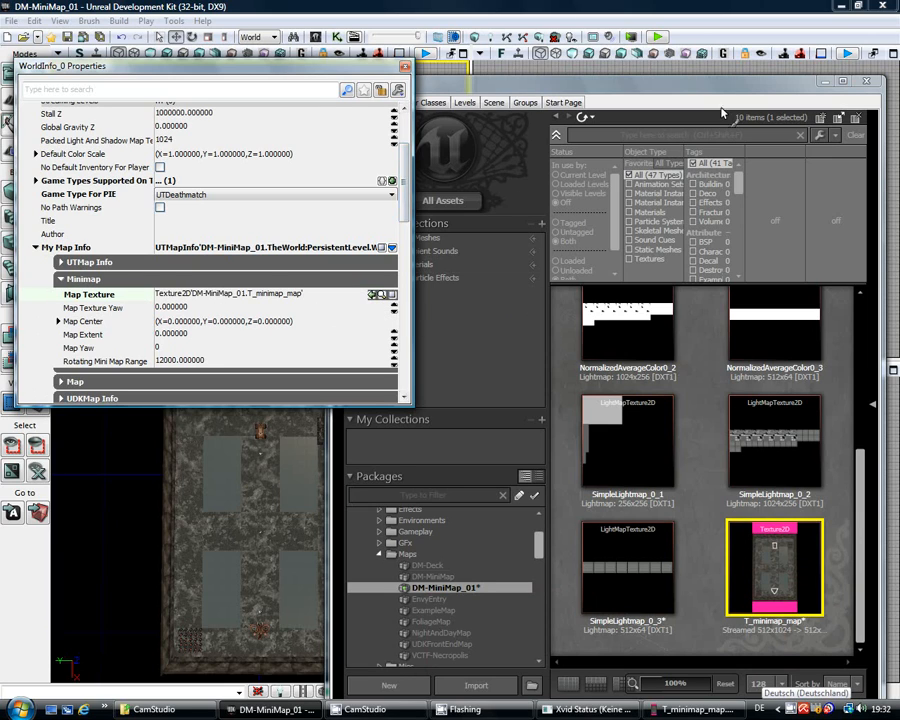
left_click(656, 38)
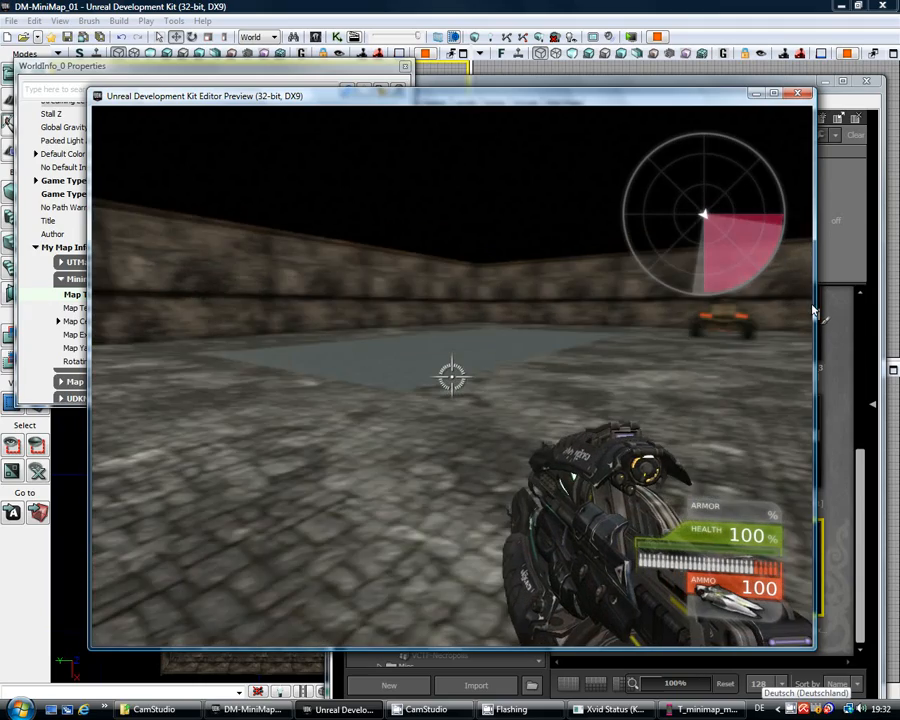
key("w")
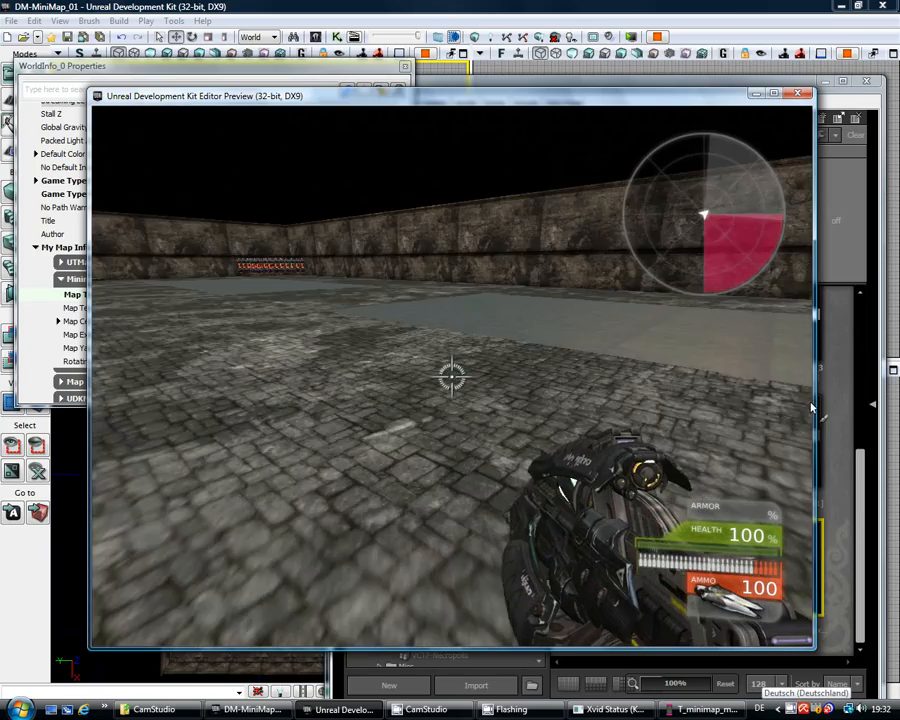
key("w")
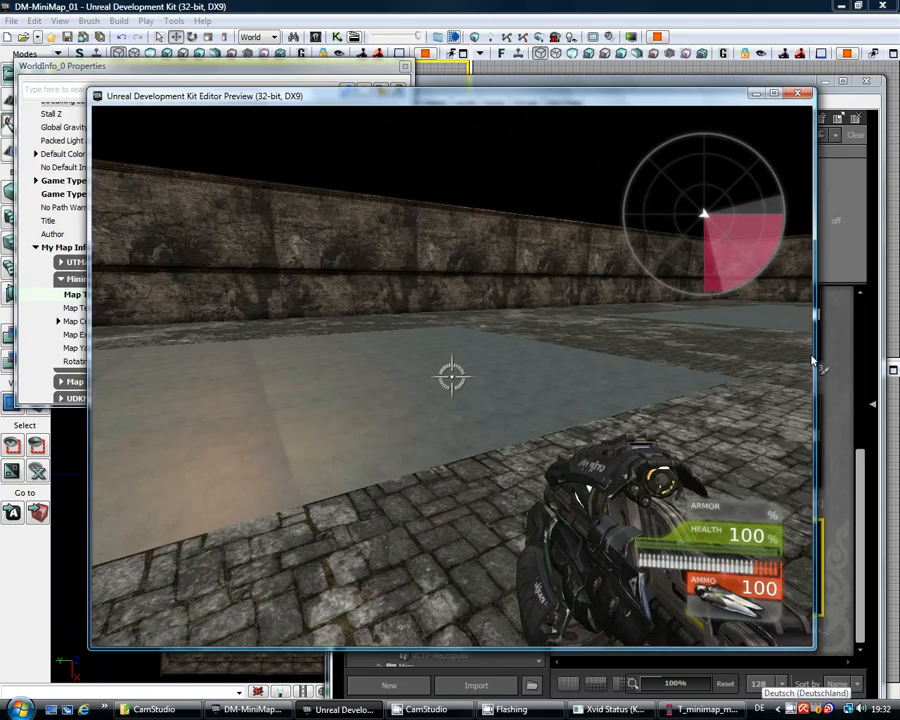
key("Escape")
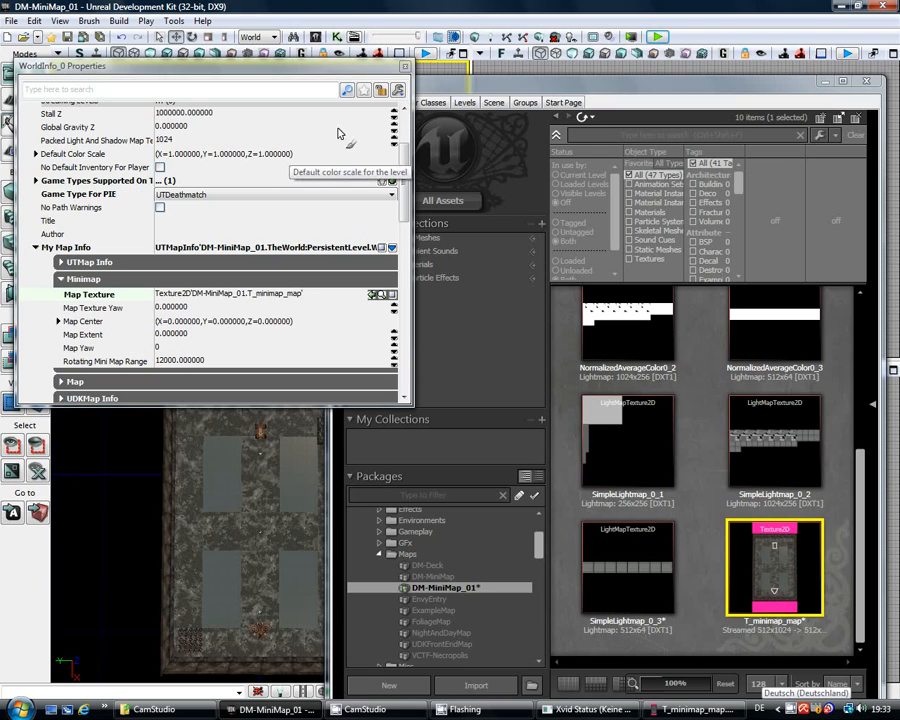
Step: Scroll to the Minimap's Map Extent field and enter 2000
left_click_drag(409, 183, 405, 218)
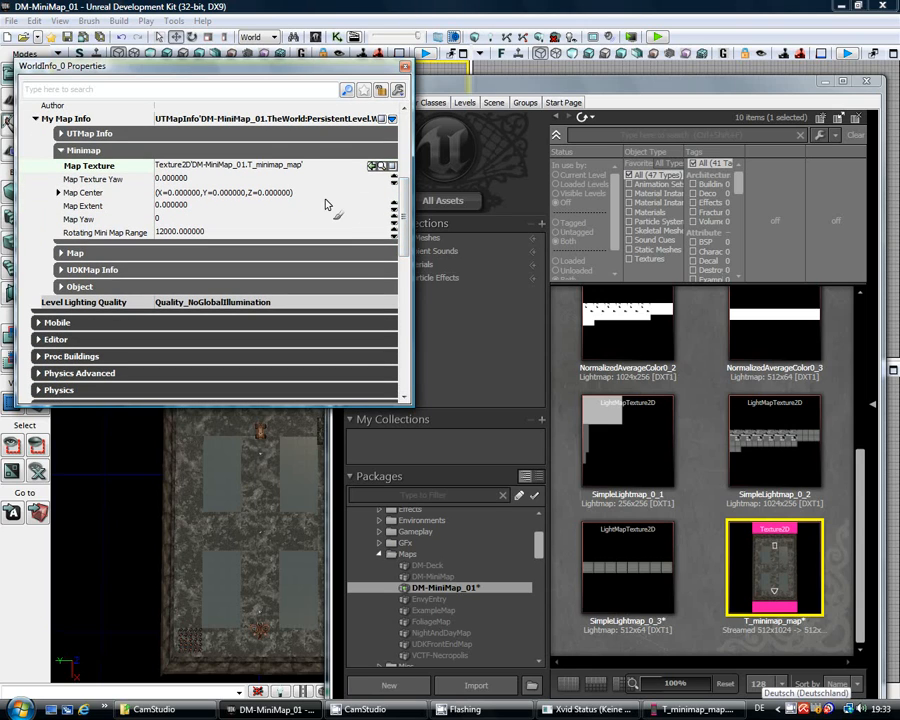
left_click(226, 206)
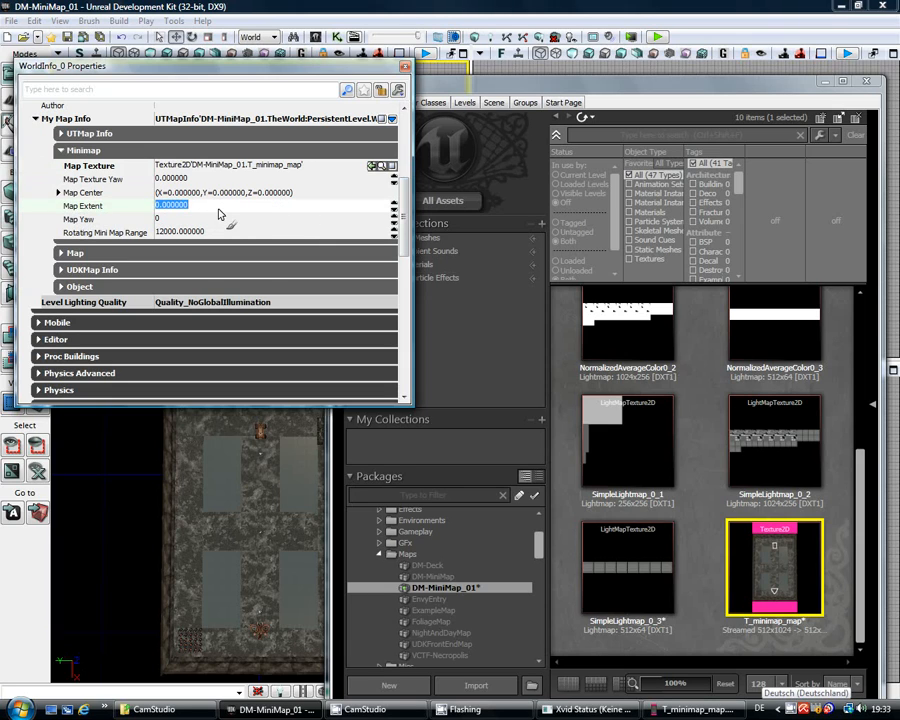
type("2000")
key("Return")
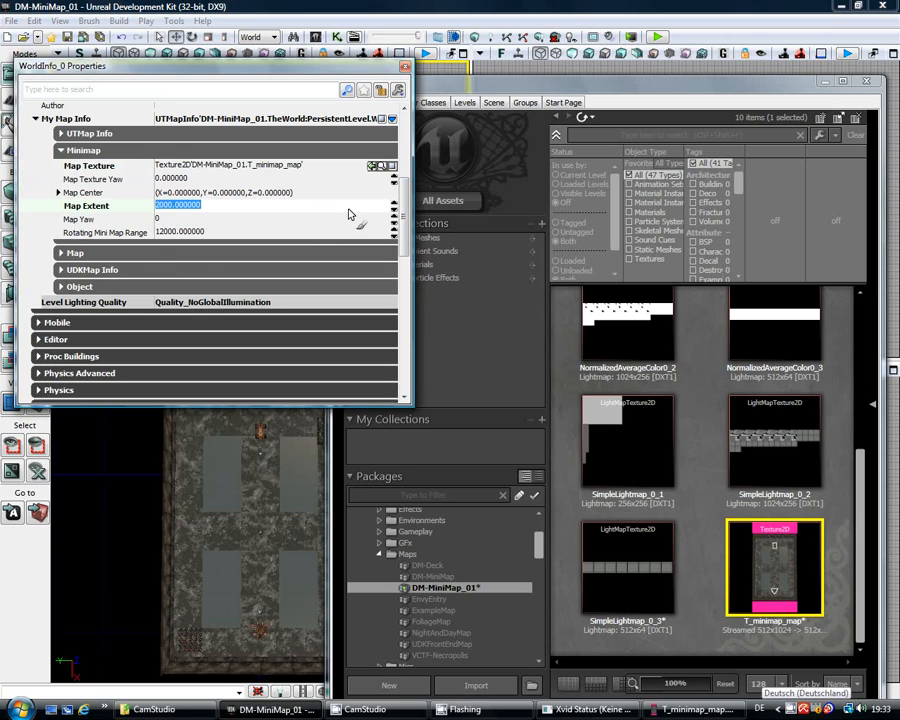
left_click(658, 38)
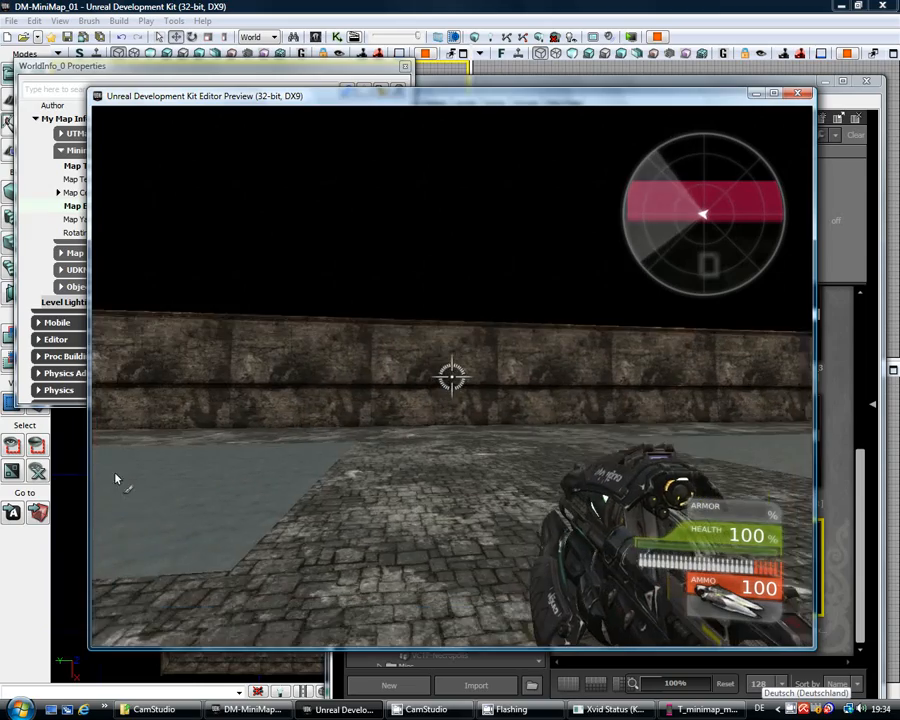
key("w")
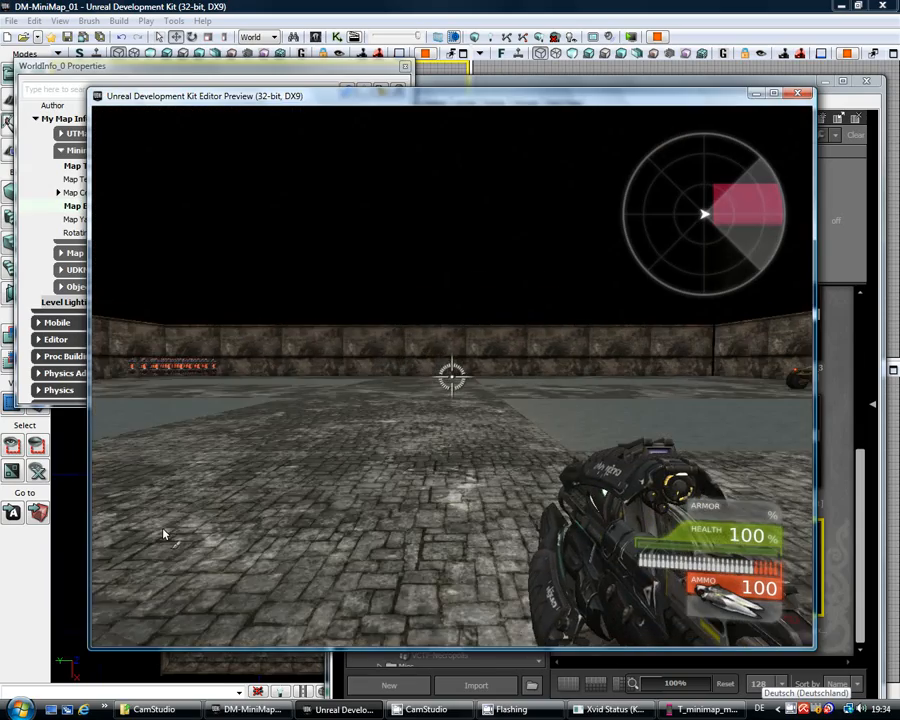
key("w")
key("w")
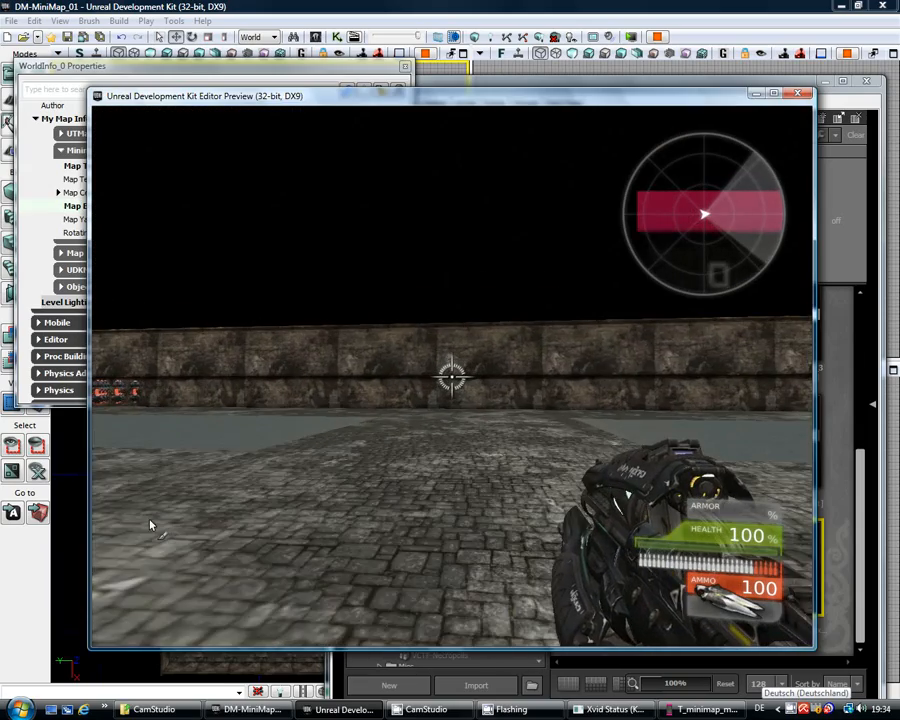
key("w")
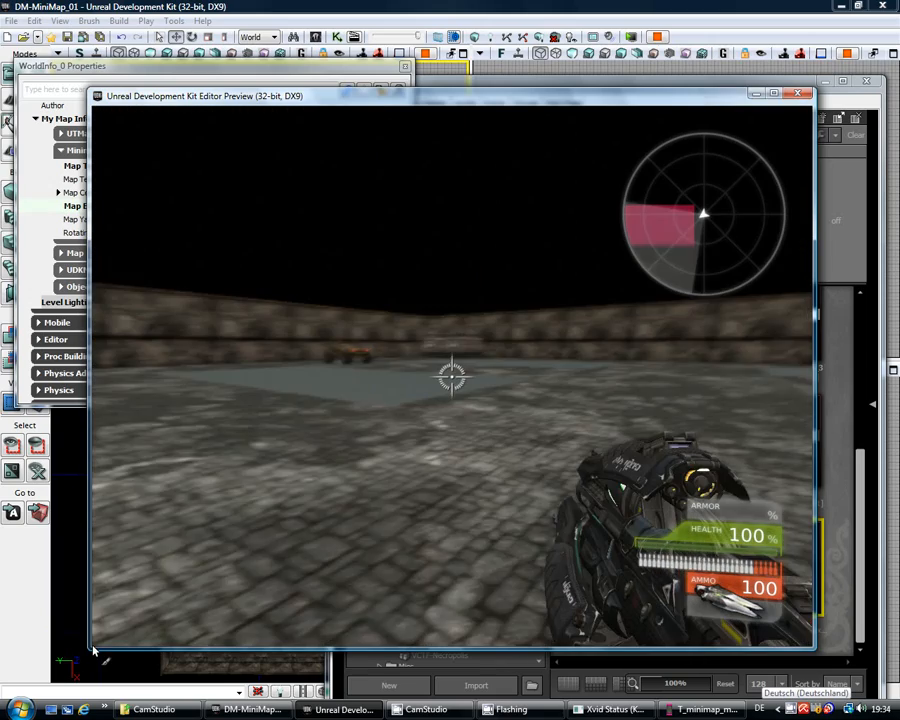
Step: Close the preview, change Map Extent to 2400, and start a new Play in Editor session
key("Escape")
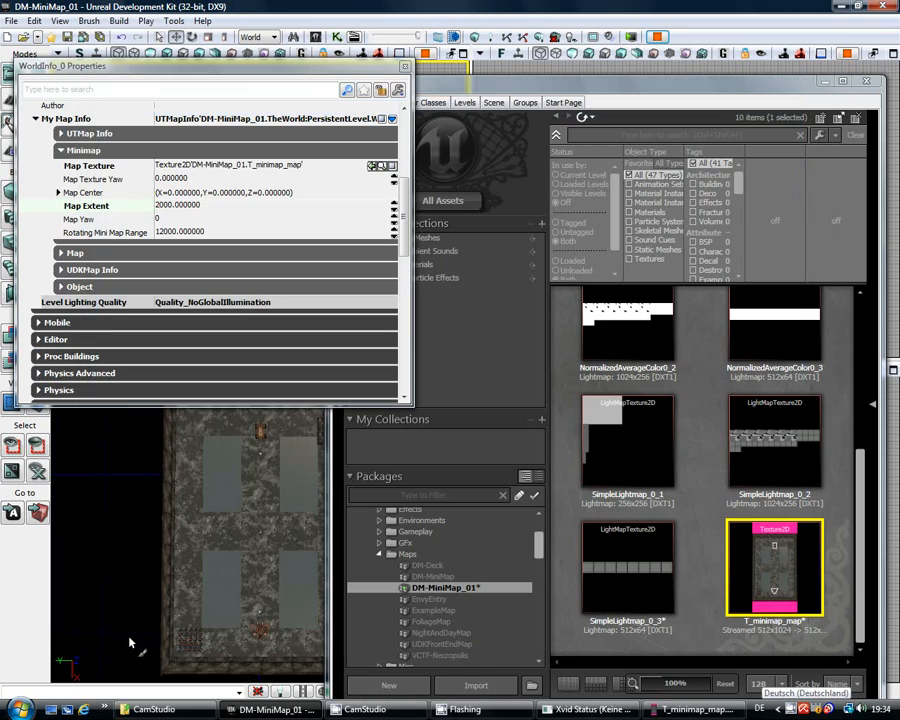
left_click(238, 208)
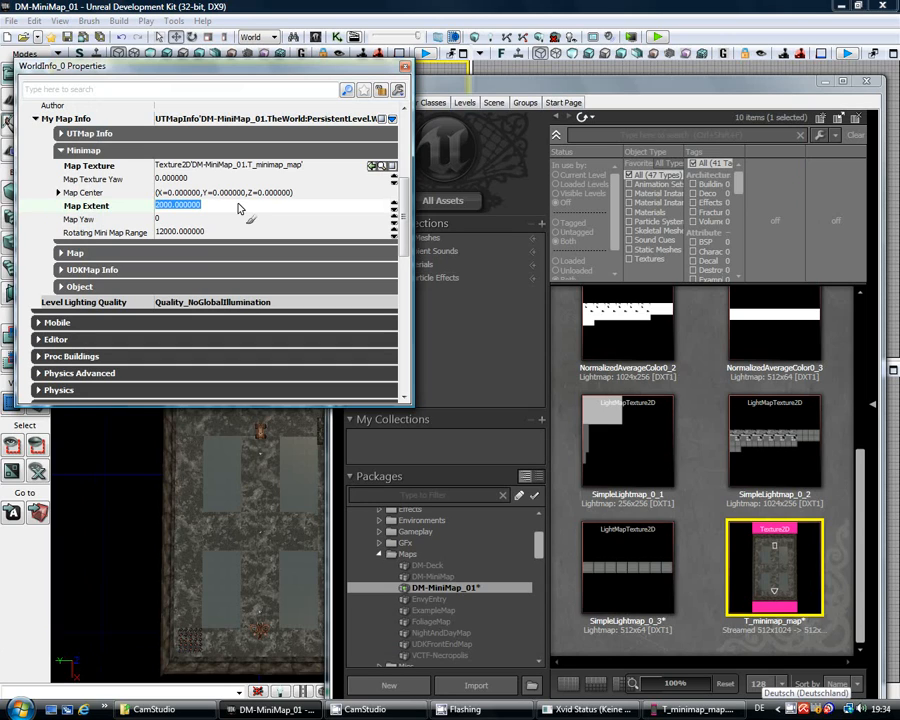
type("2400")
key("Return")
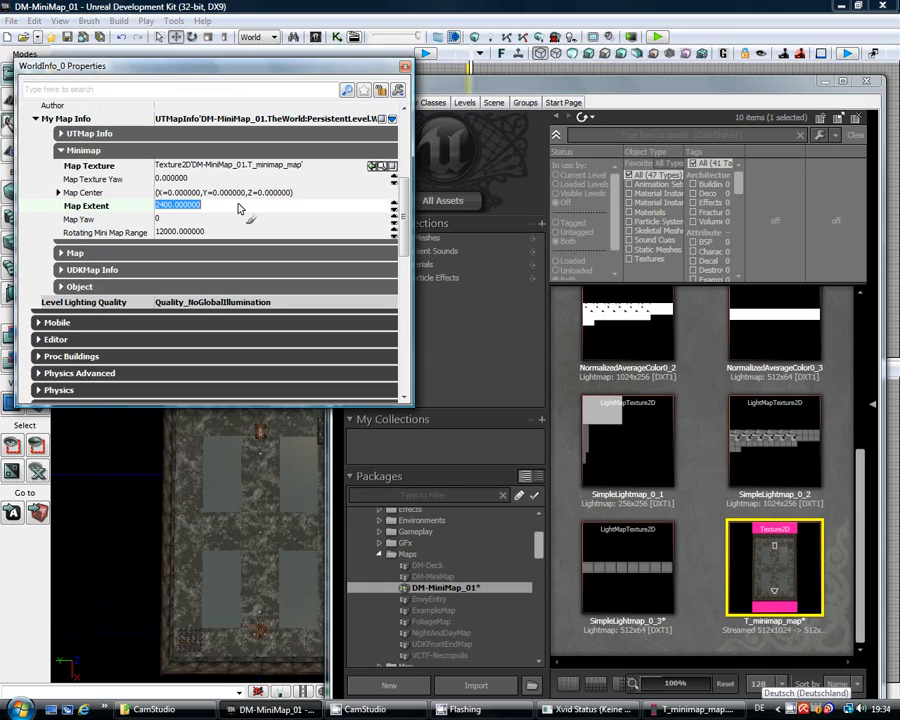
left_click(657, 37)
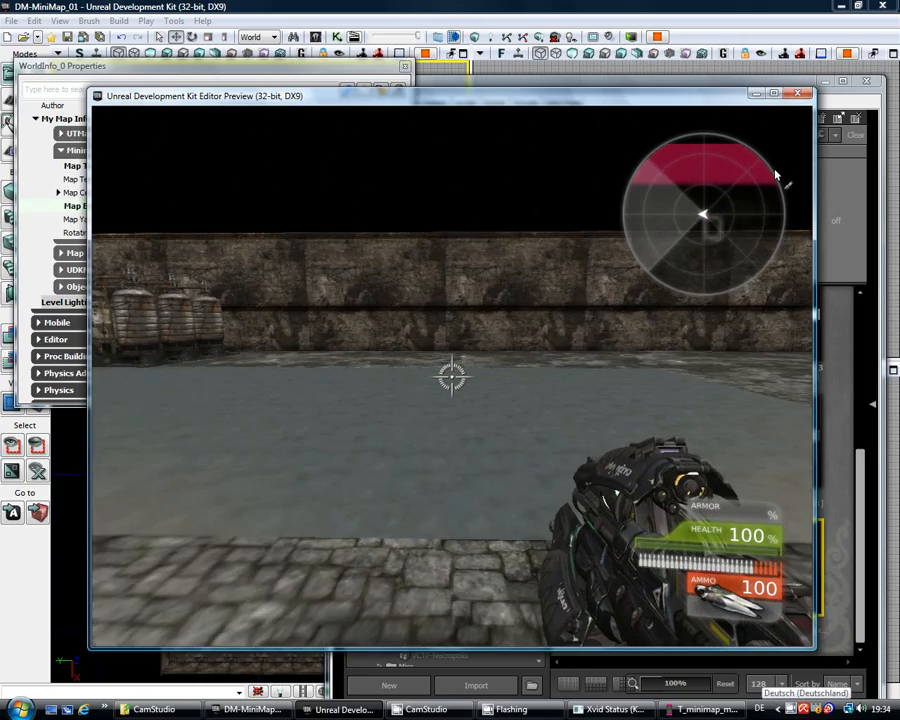
Step: Walk across the arena toward the walls and vehicle while watching the radar, then exit the preview
key("w")
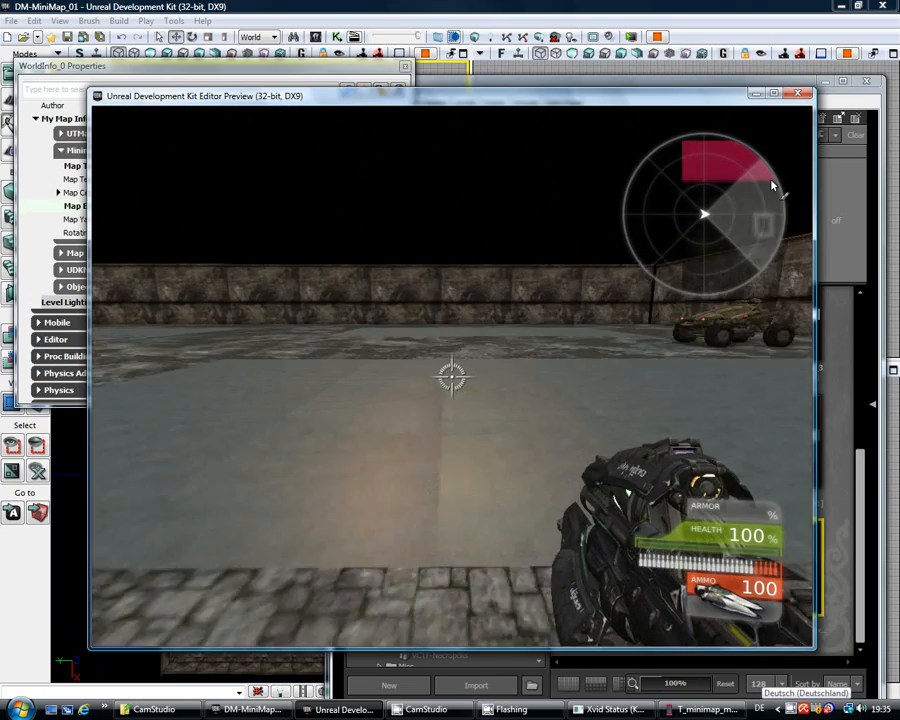
key("w")
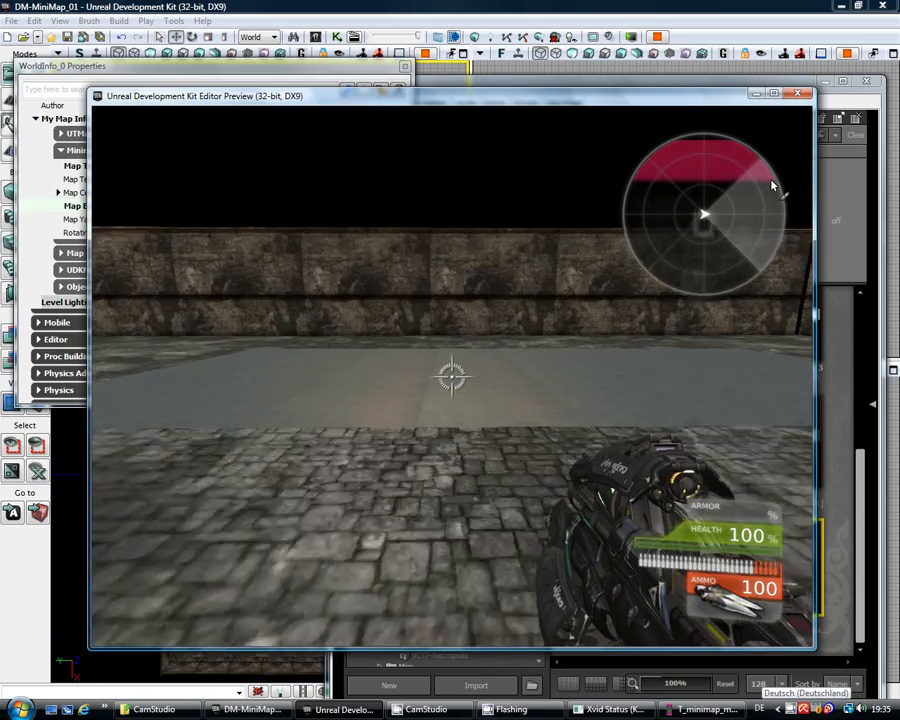
key("w")
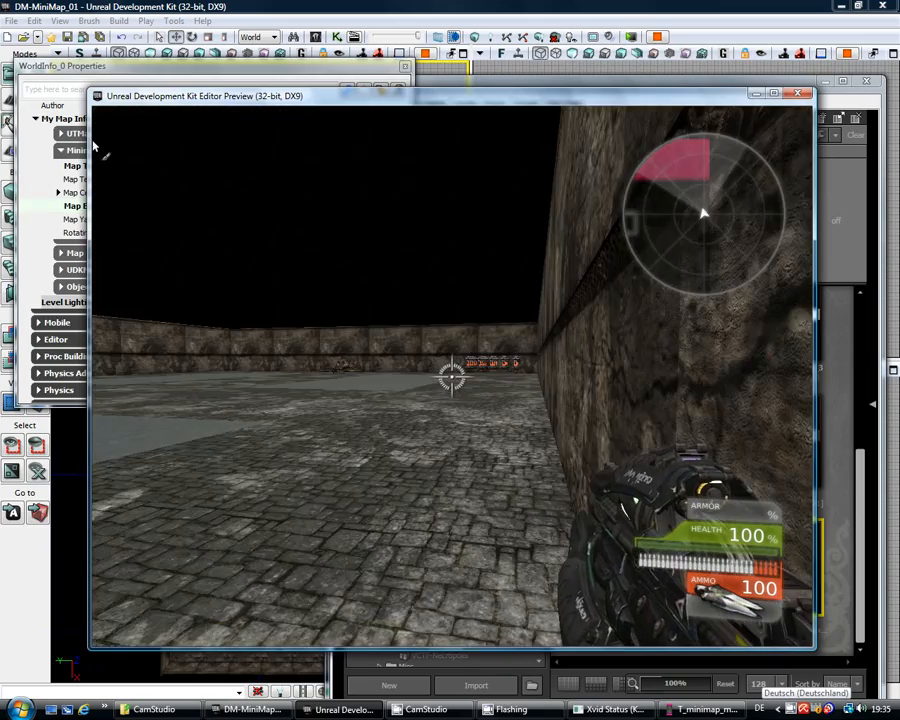
key("w")
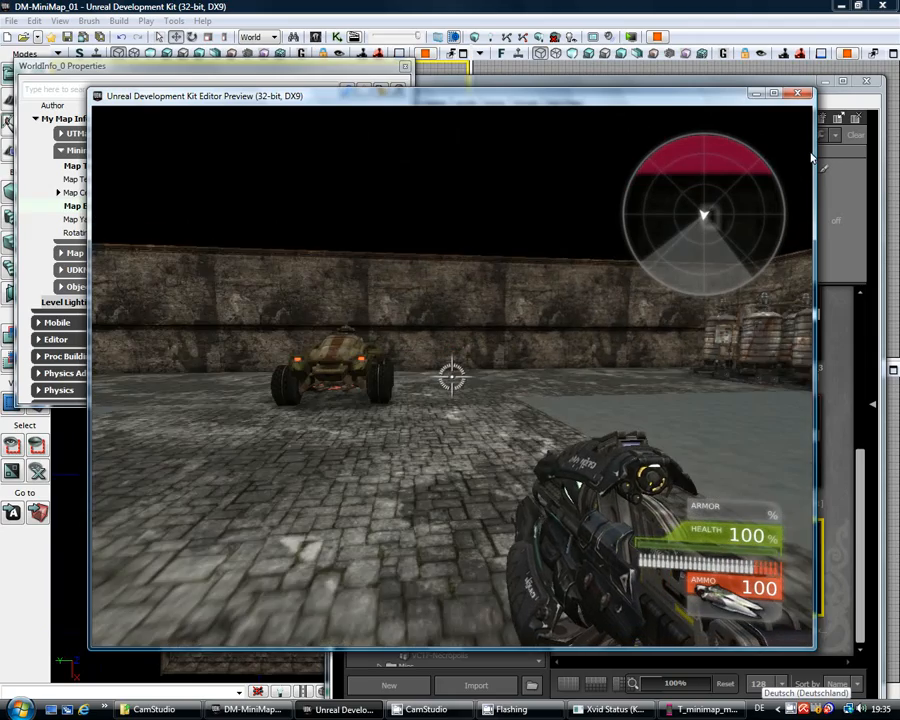
key("w")
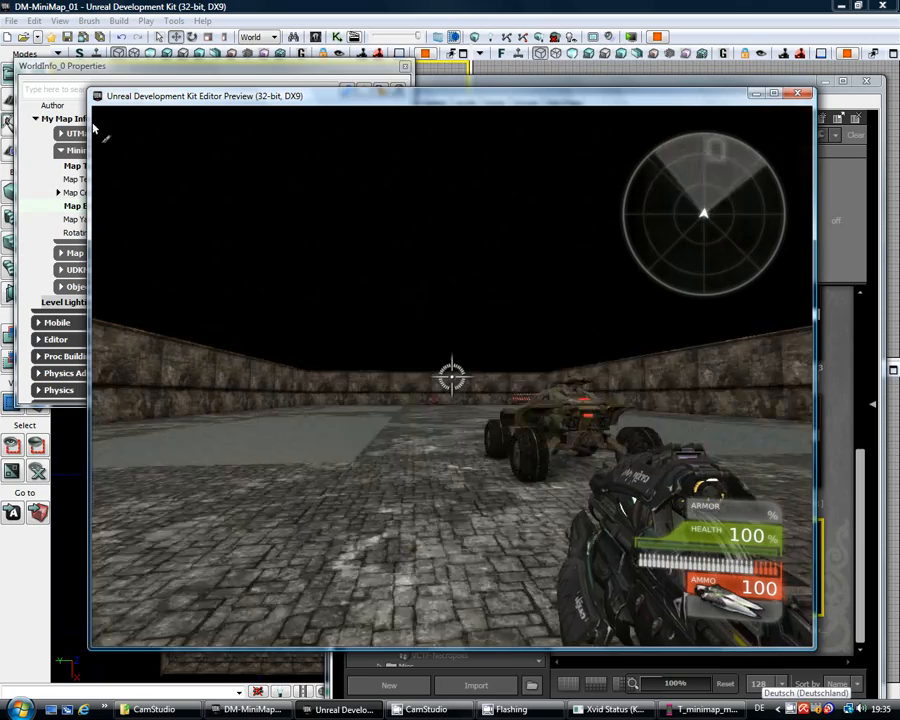
key("w")
key("w")
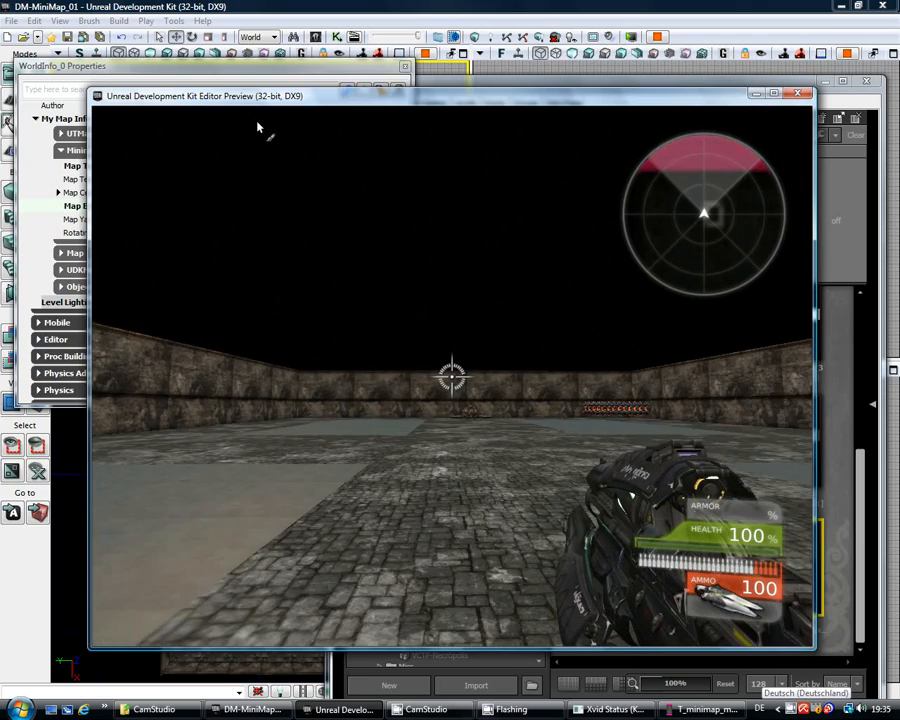
key("w")
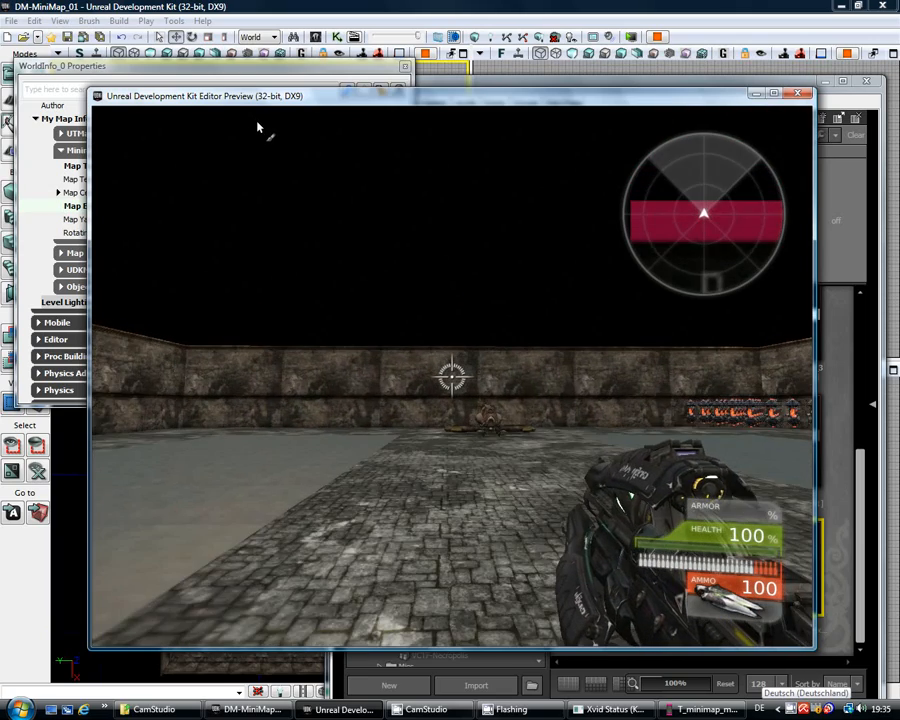
key("w")
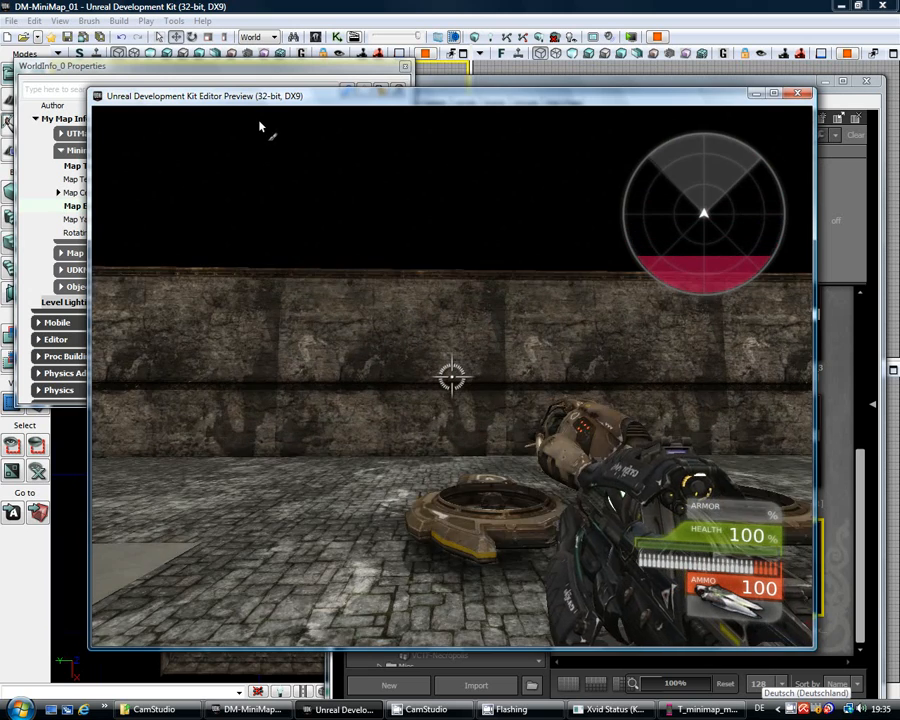
key("Escape")
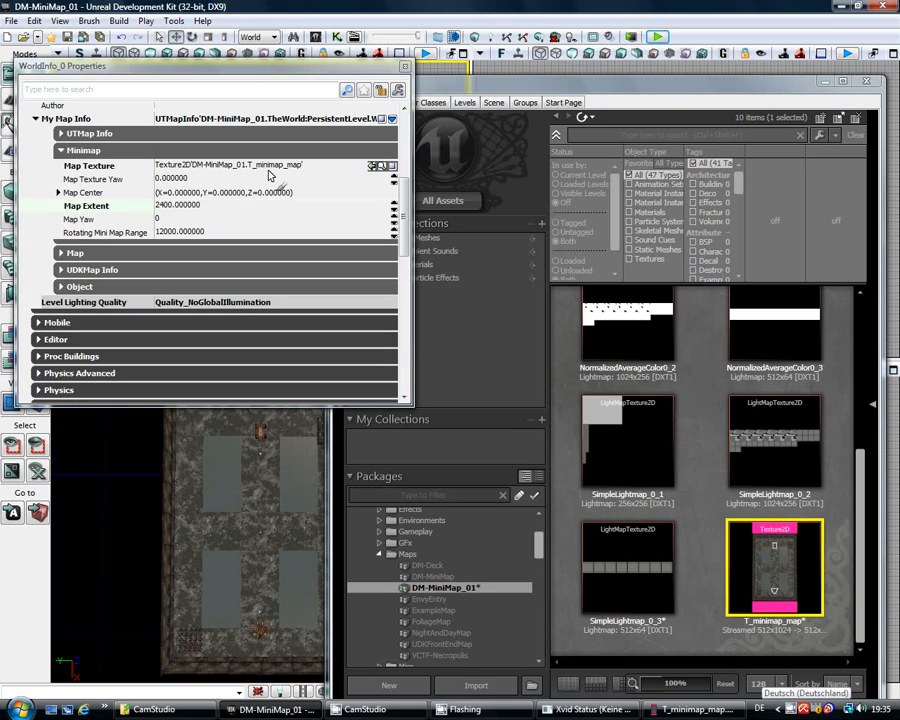
Step: Expand Map Center, set its X value to 1200, and launch Play in Editor
left_click(59, 193)
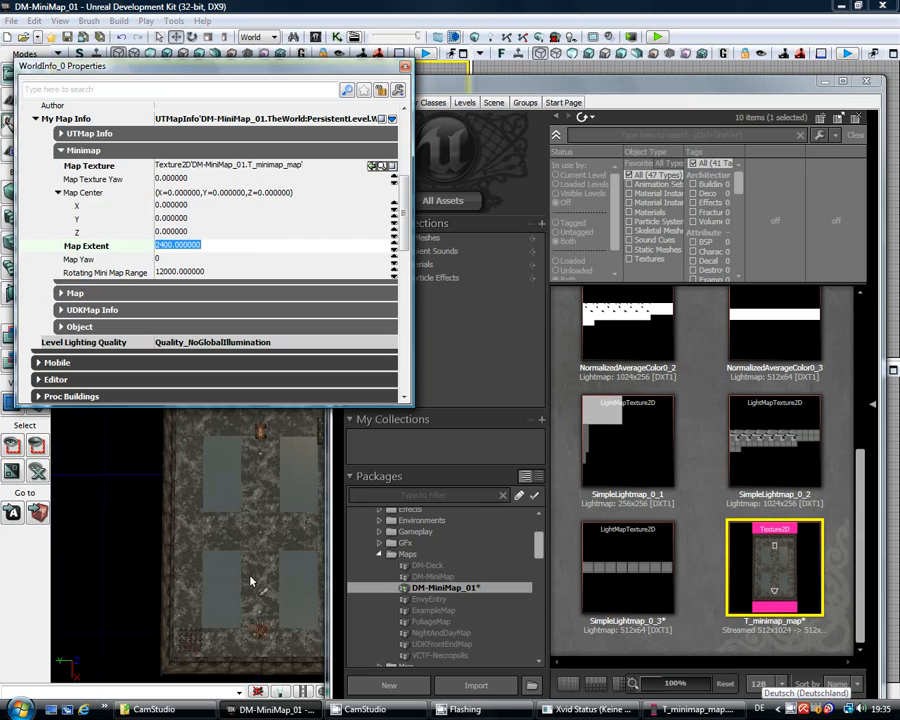
left_click(219, 198)
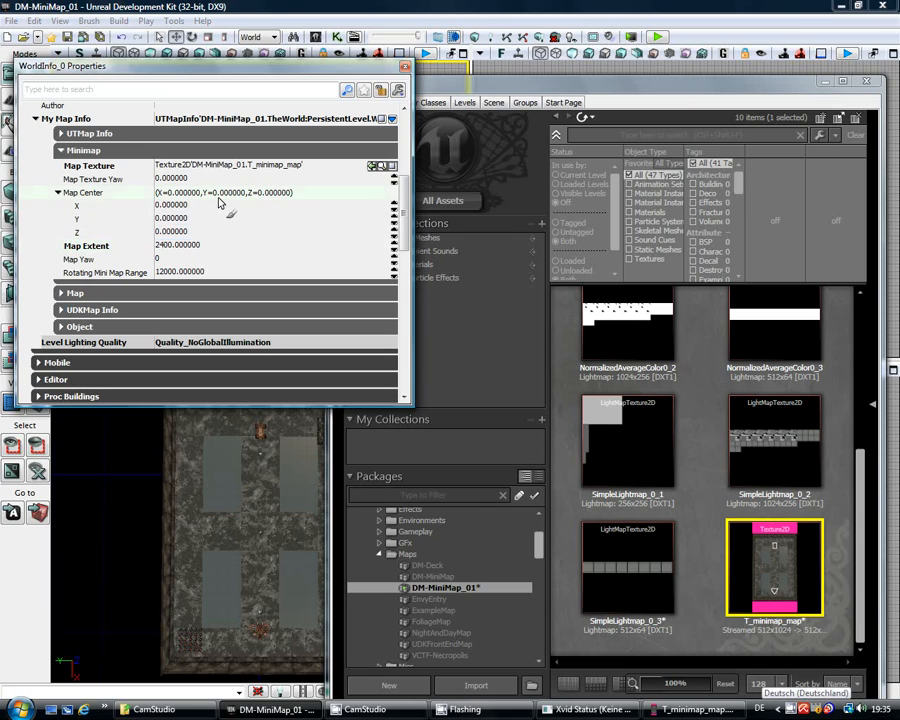
left_click(218, 205)
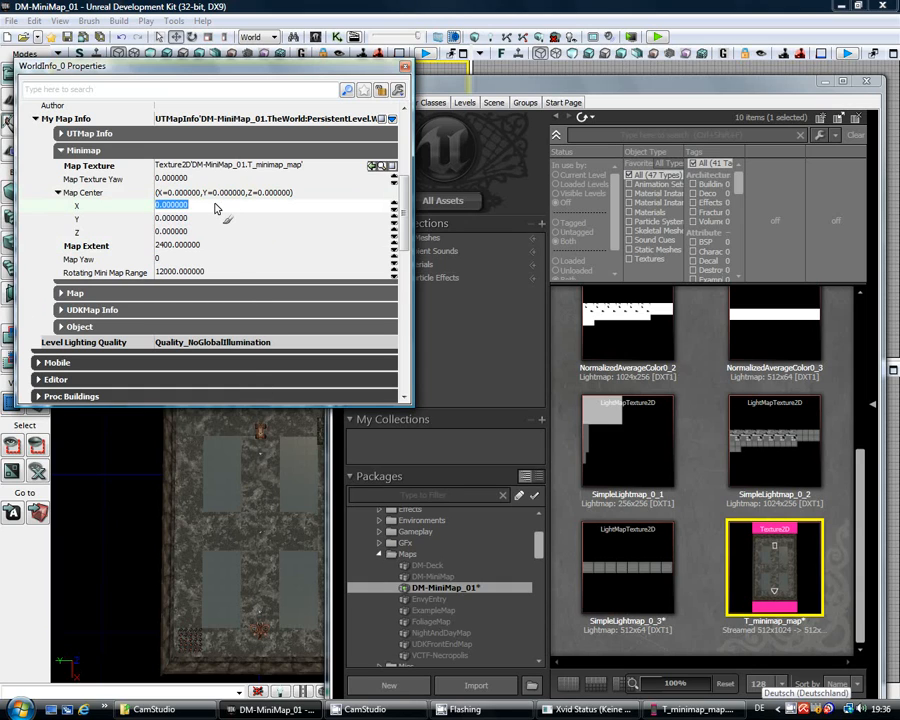
type("1200")
key("Return")
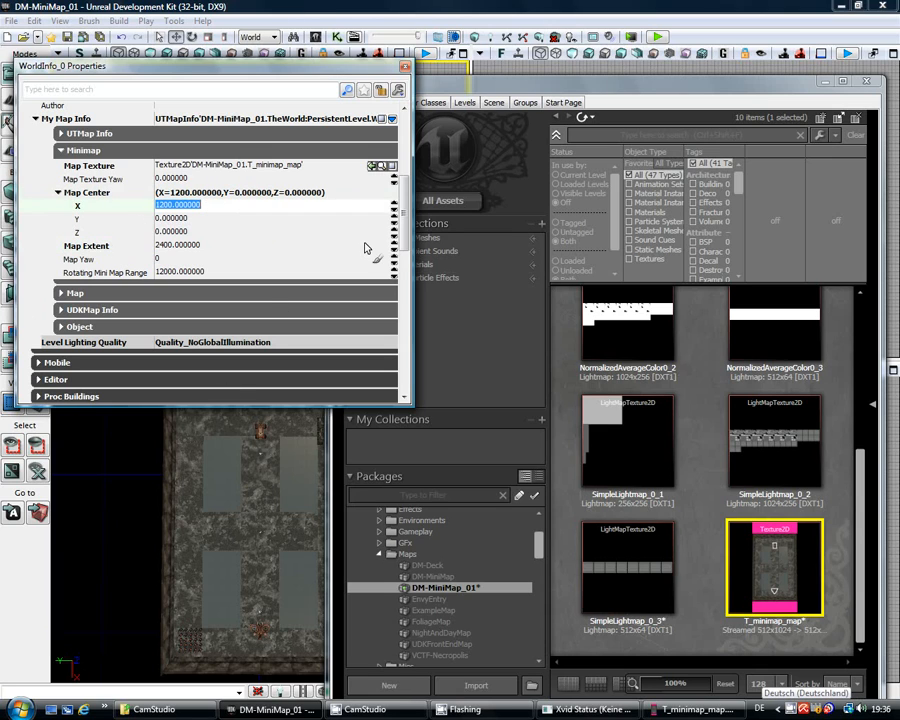
left_click(657, 37)
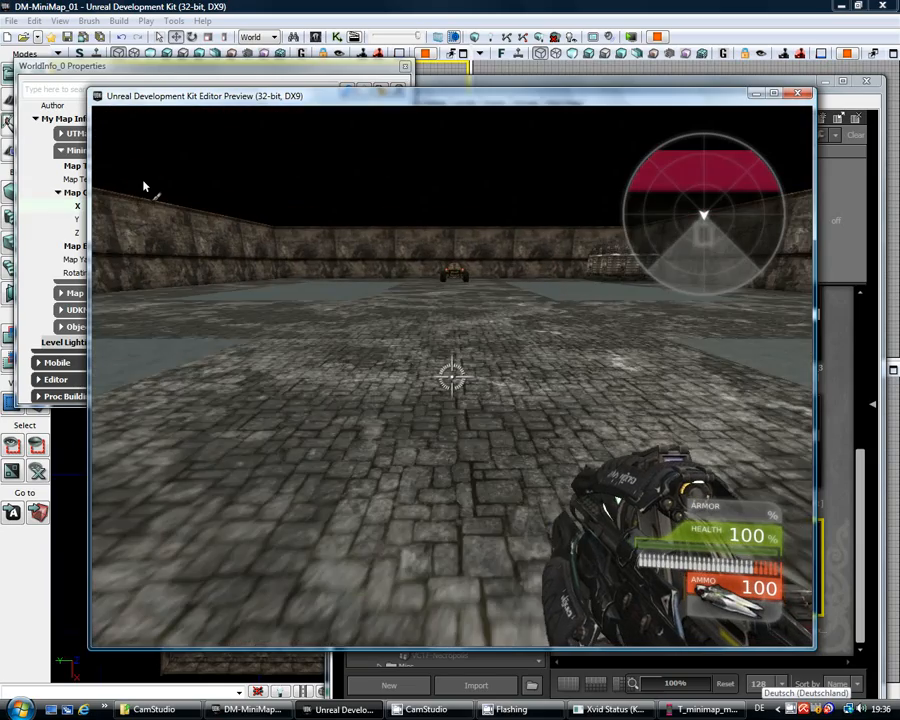
Step: Run past the parked vehicle to the far wall while watching the radar, then exit the preview
key("w")
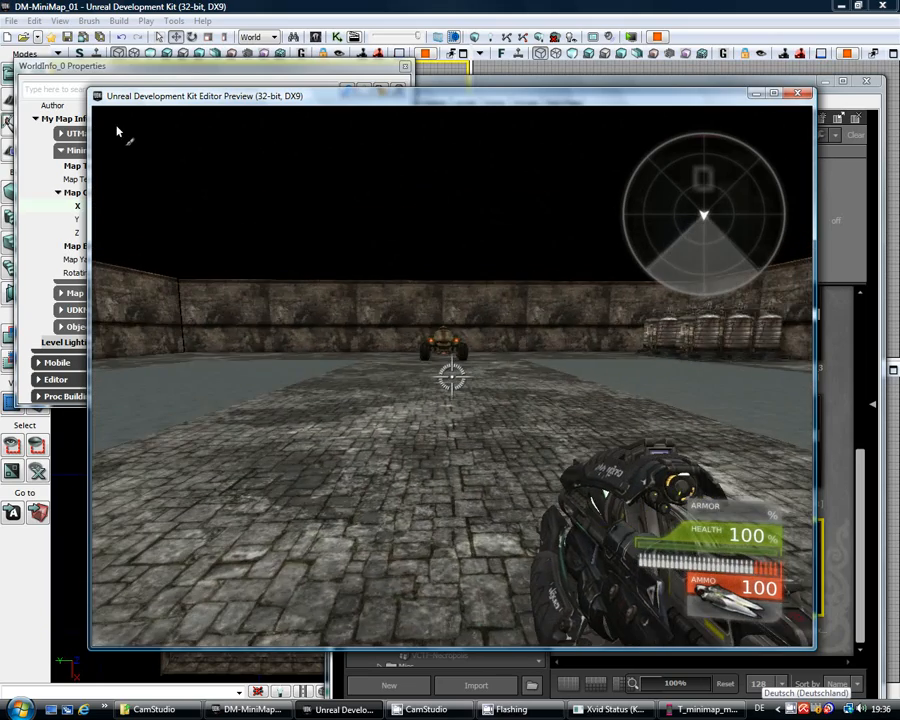
key("w")
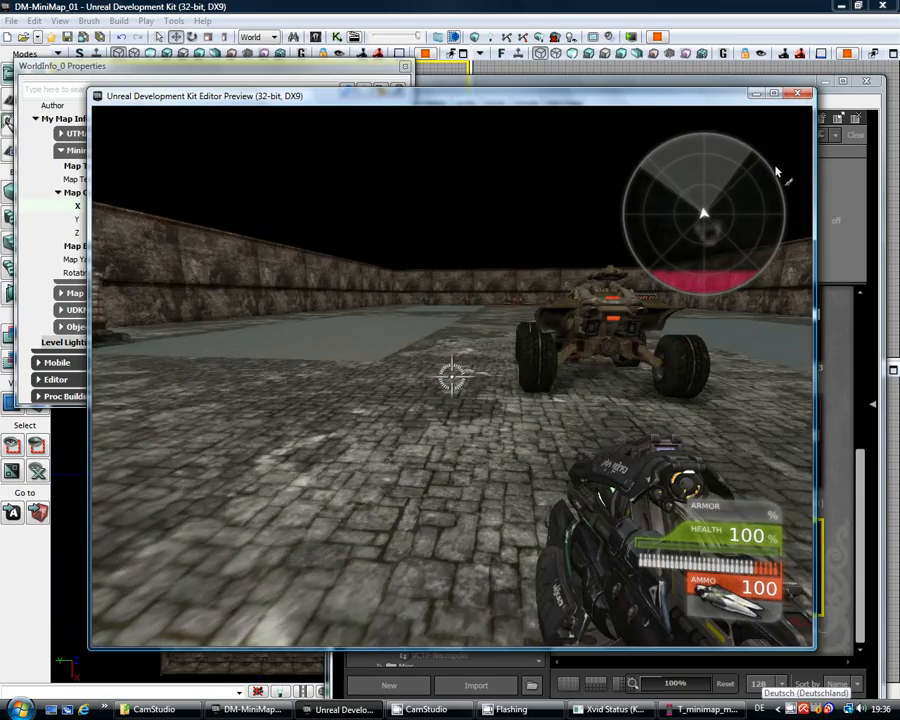
key("w")
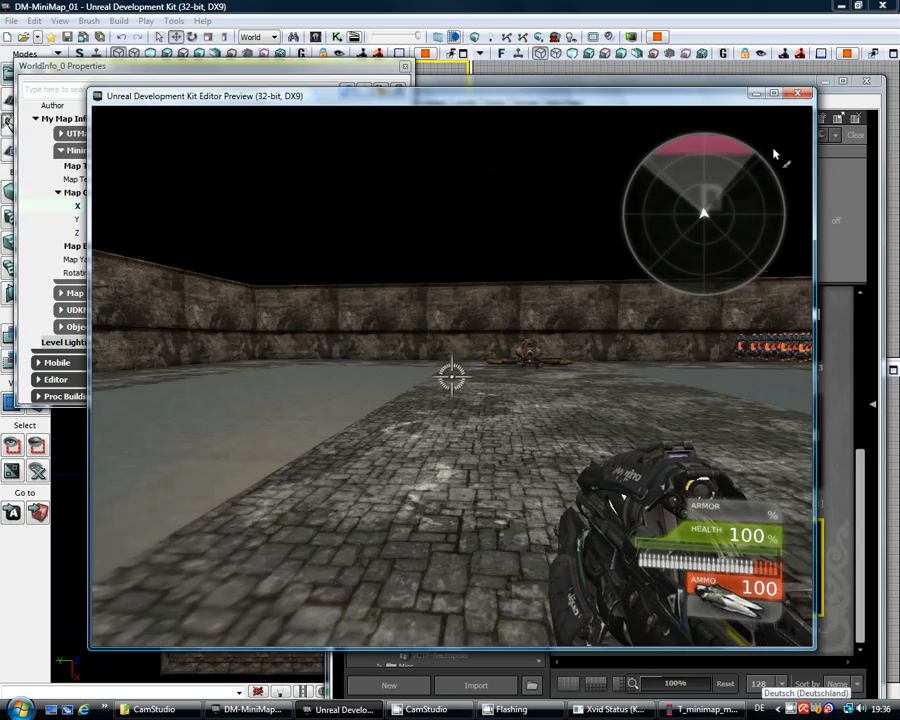
key("w")
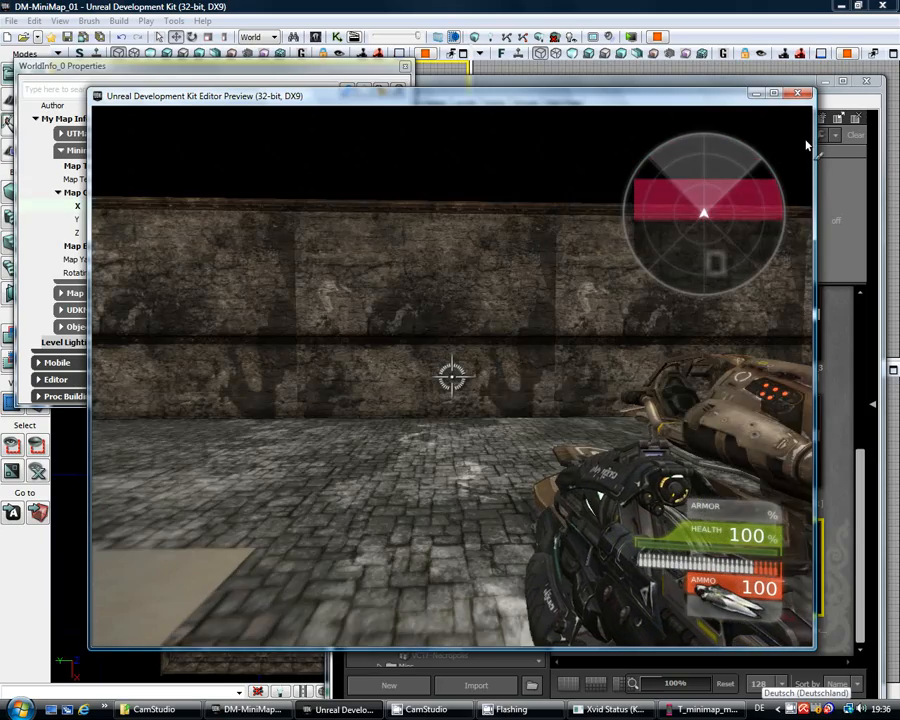
key("w")
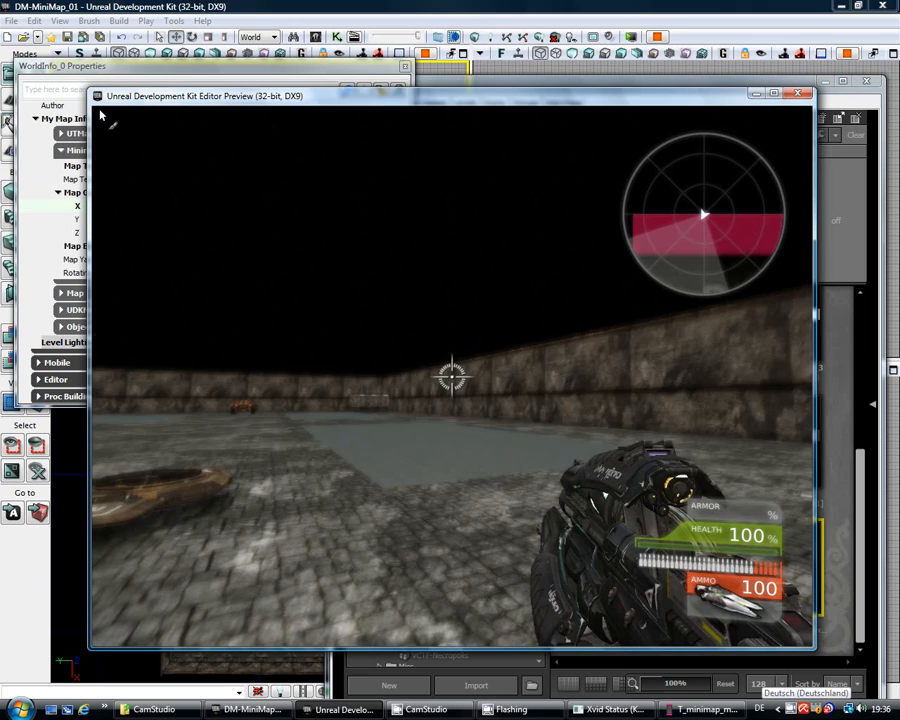
key("Escape")
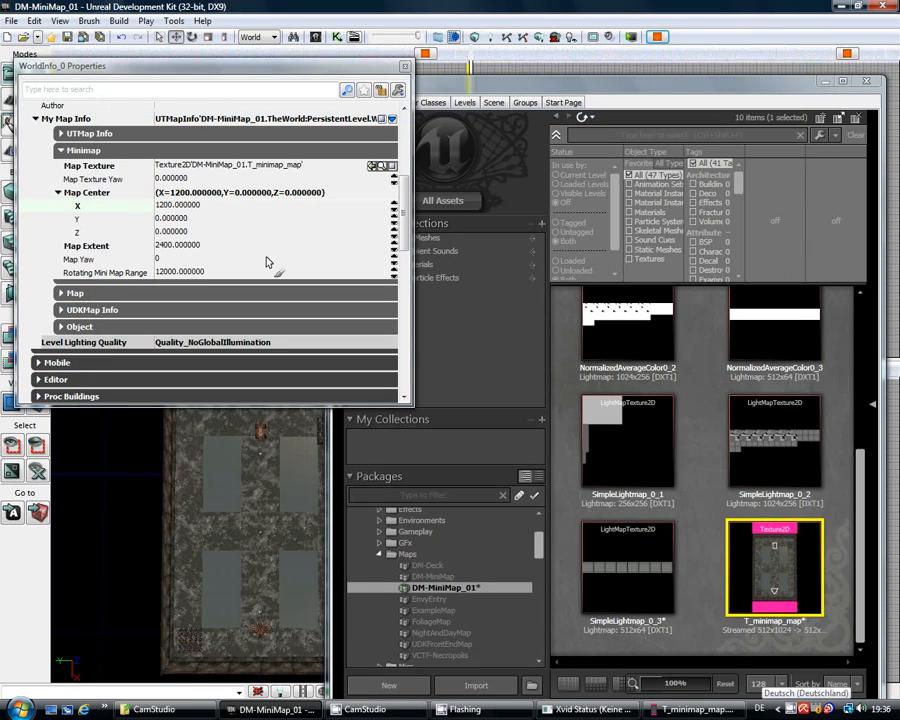
Step: Enter 600 in the Map Center X field and start another Play in Editor session
left_click(222, 205)
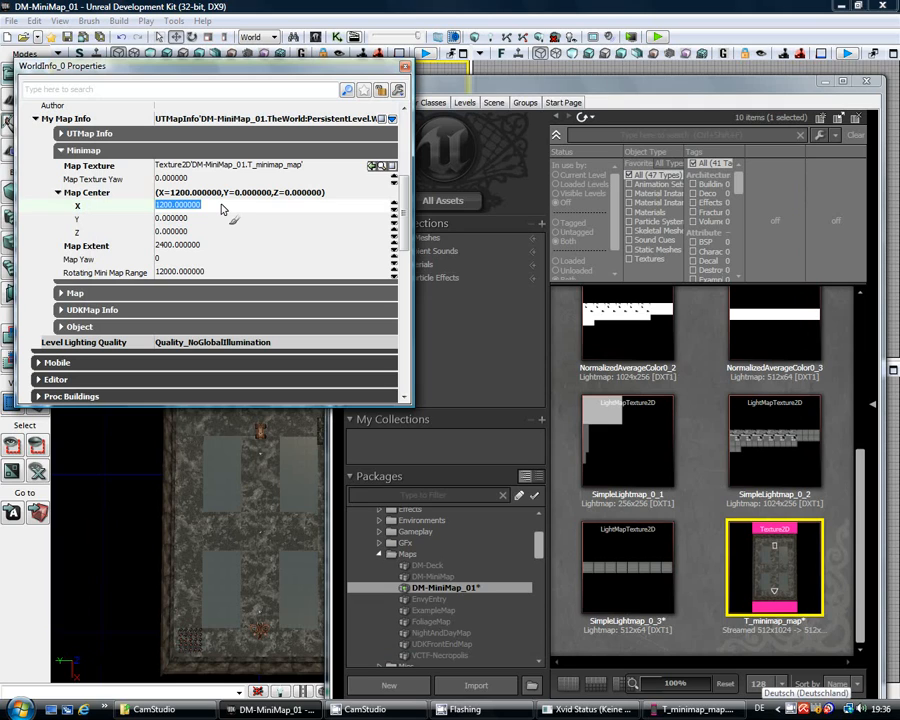
type("6")
key("Return")
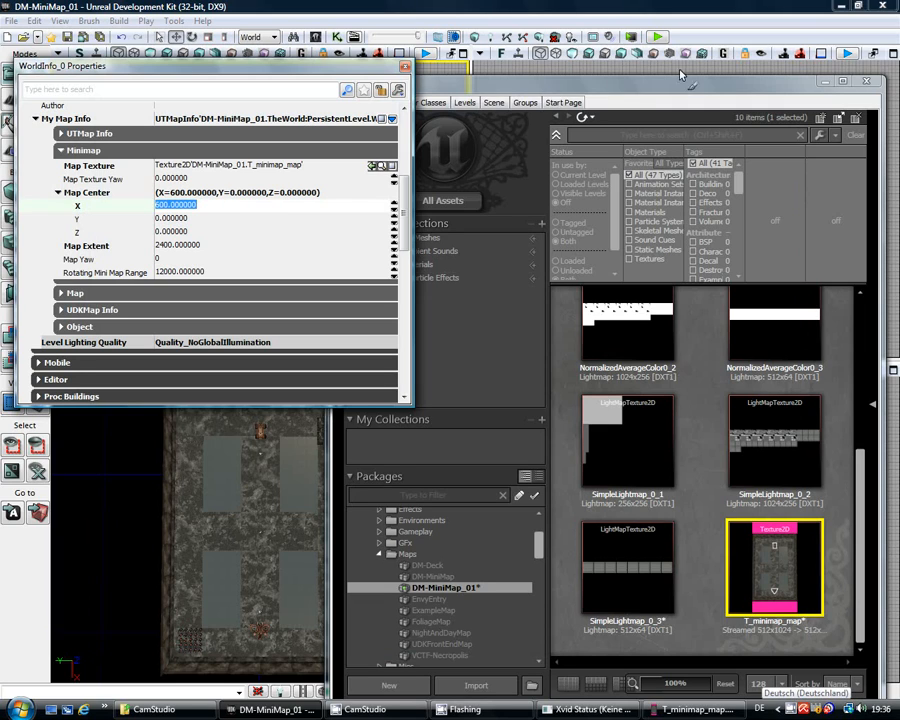
left_click(658, 39)
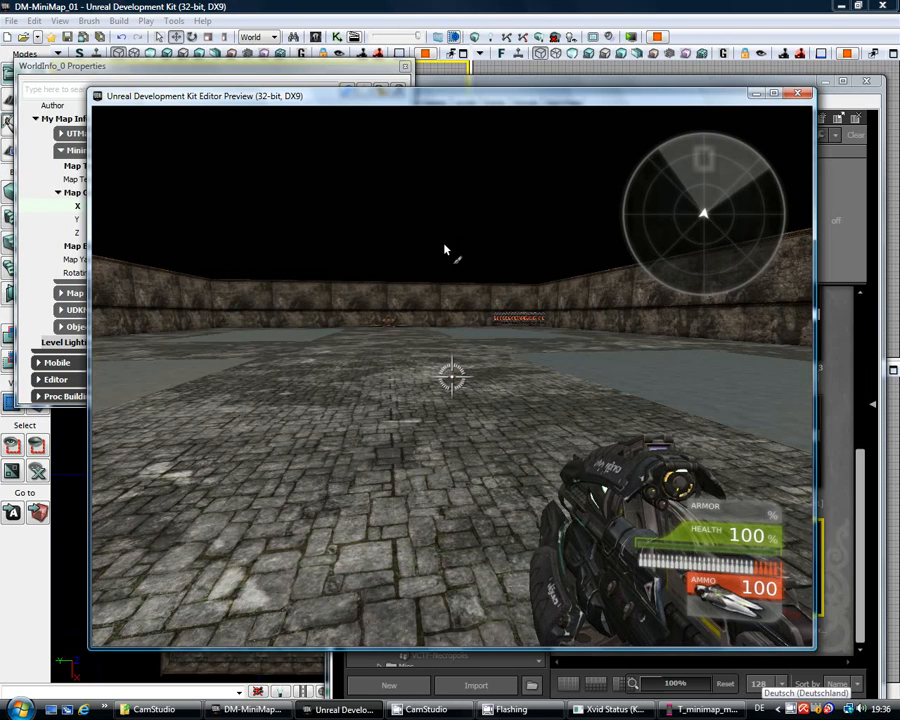
Step: Walk past the vehicle up to the wall while comparing the radar, then exit the preview
key("w")
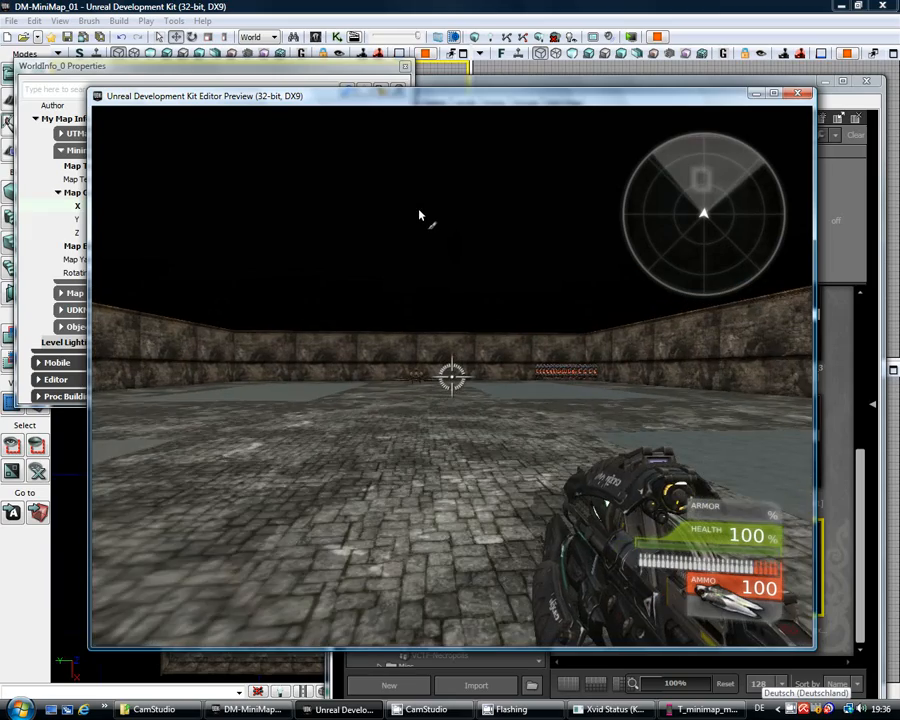
key("w")
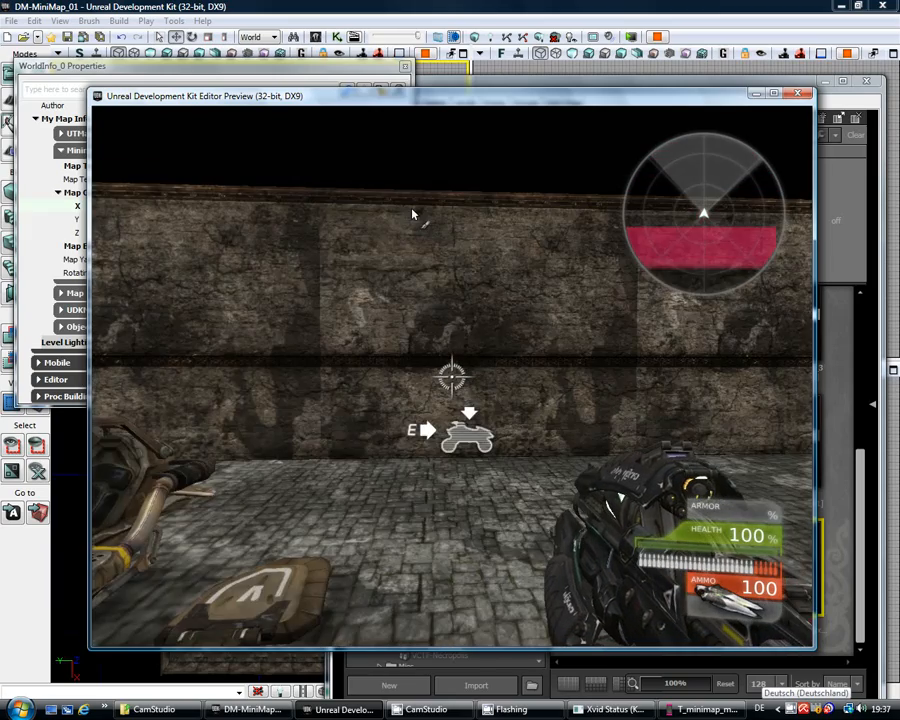
key("w")
key("w")
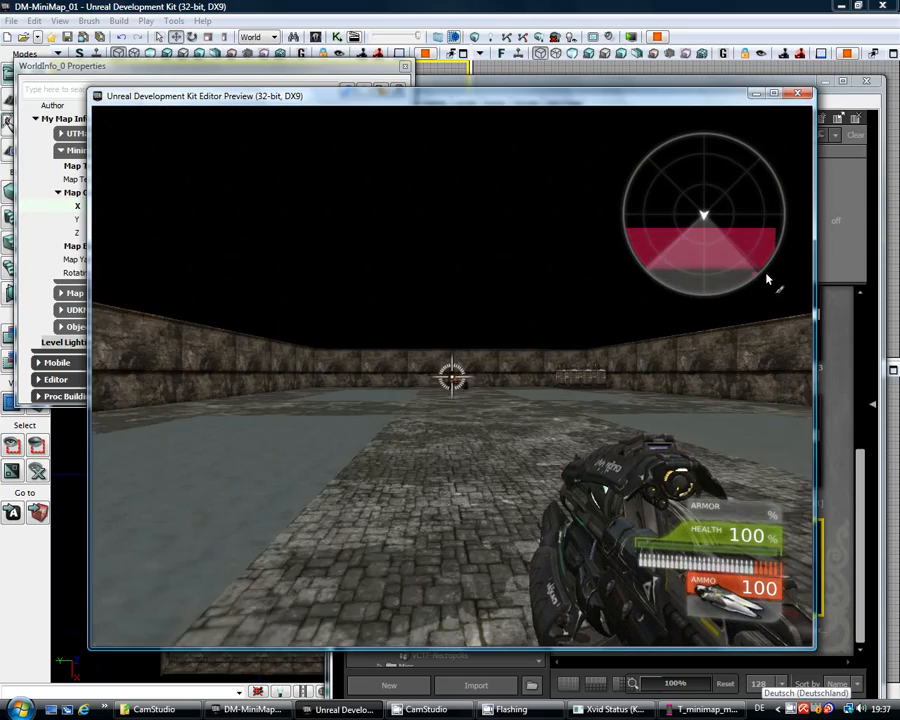
key("w")
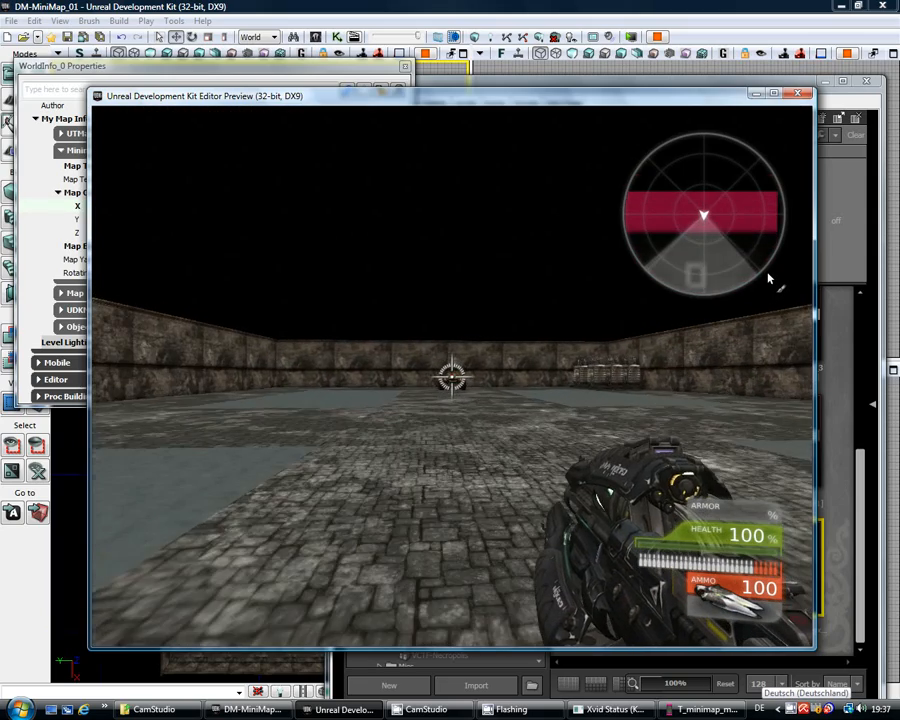
key("w")
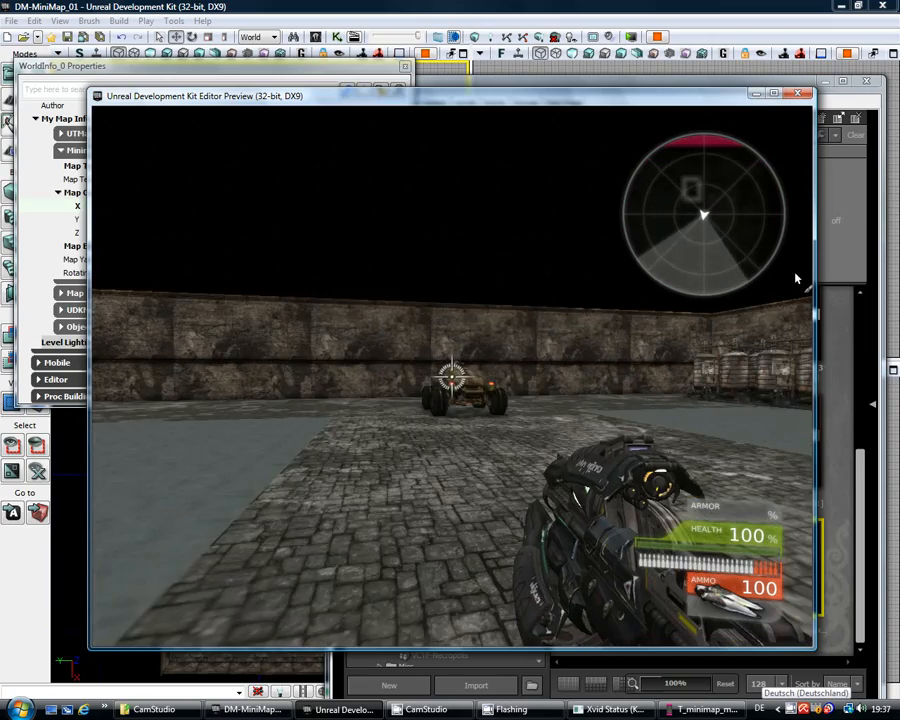
key("w")
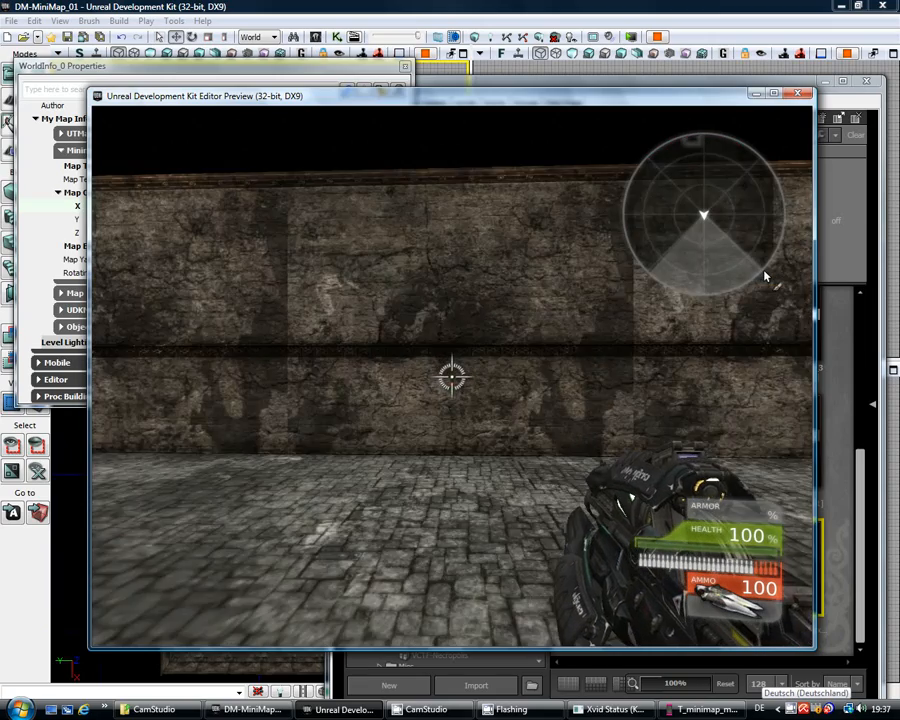
key("Escape")
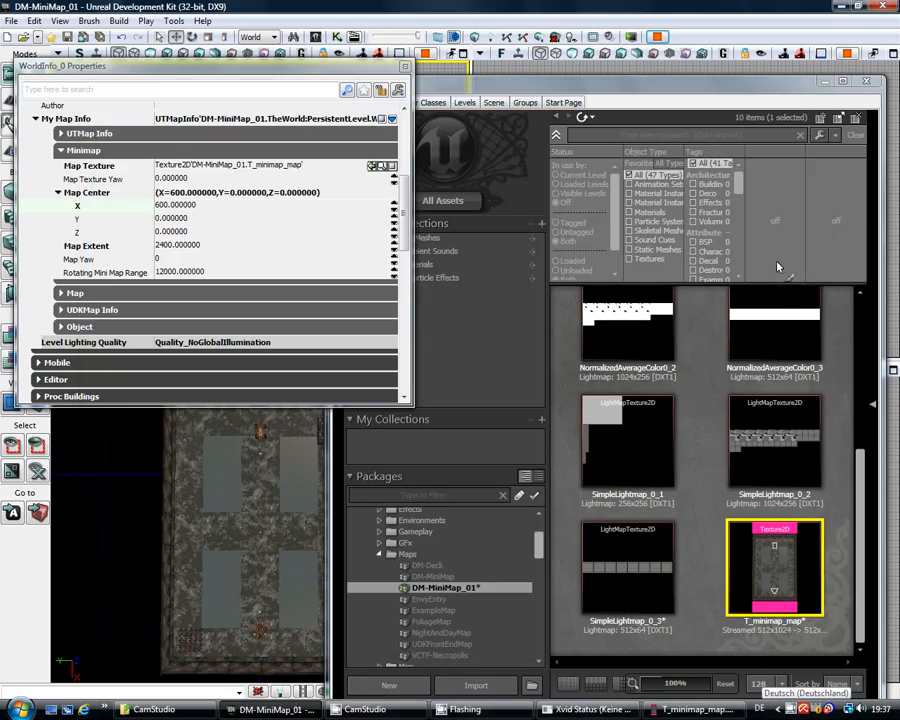
Step: Enter 1800 as the minimap's Map Center X and launch another test play
left_click(212, 205)
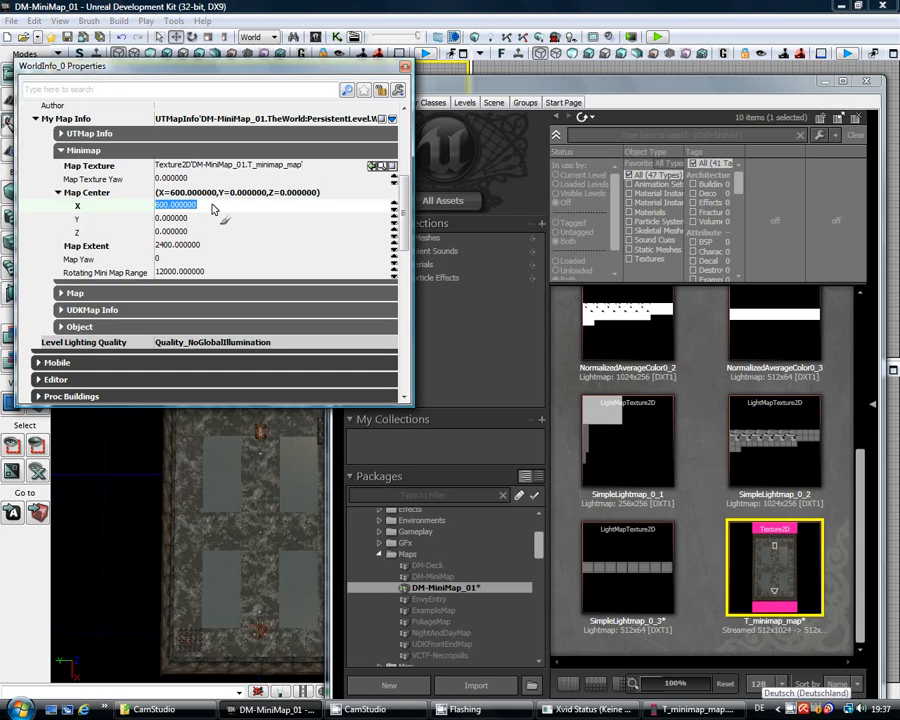
type("18")
key("Return")
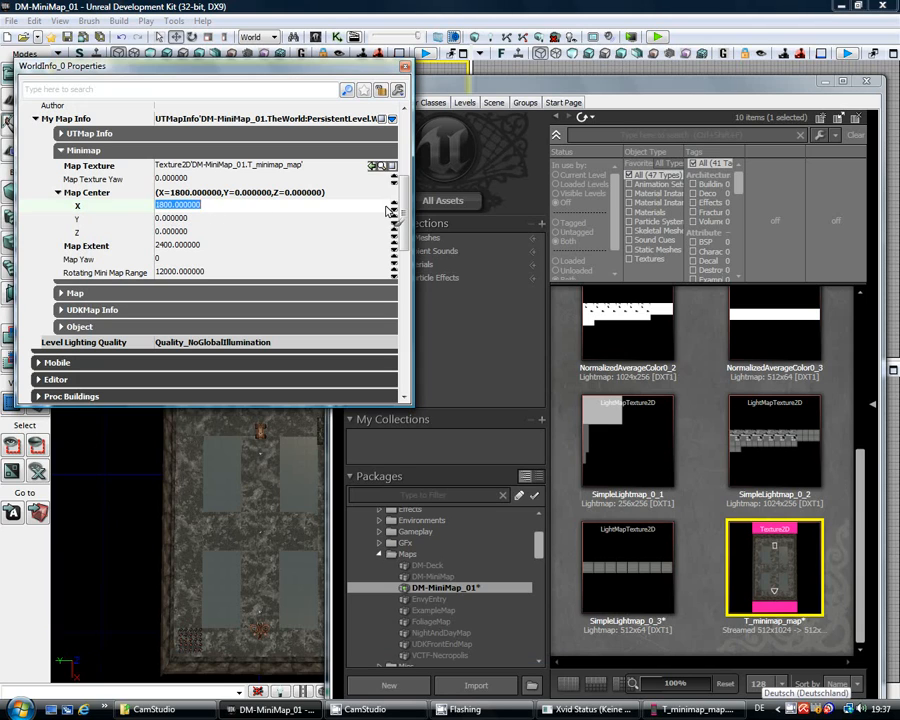
left_click(656, 37)
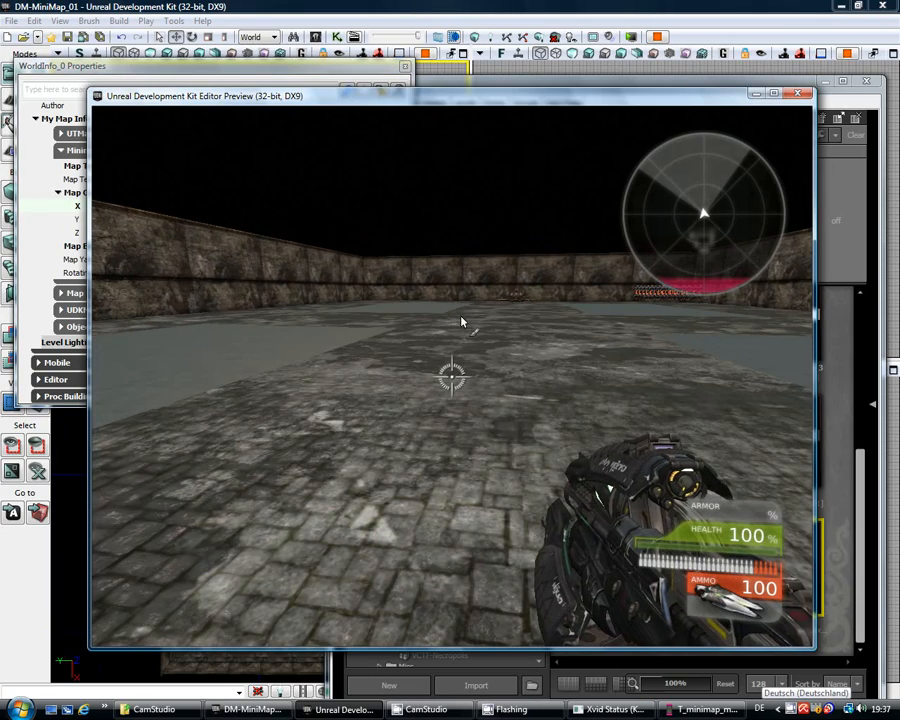
Step: Walk past the hover vehicle to the far wall while watching the radar, then exit the preview
key("w")
key("w")
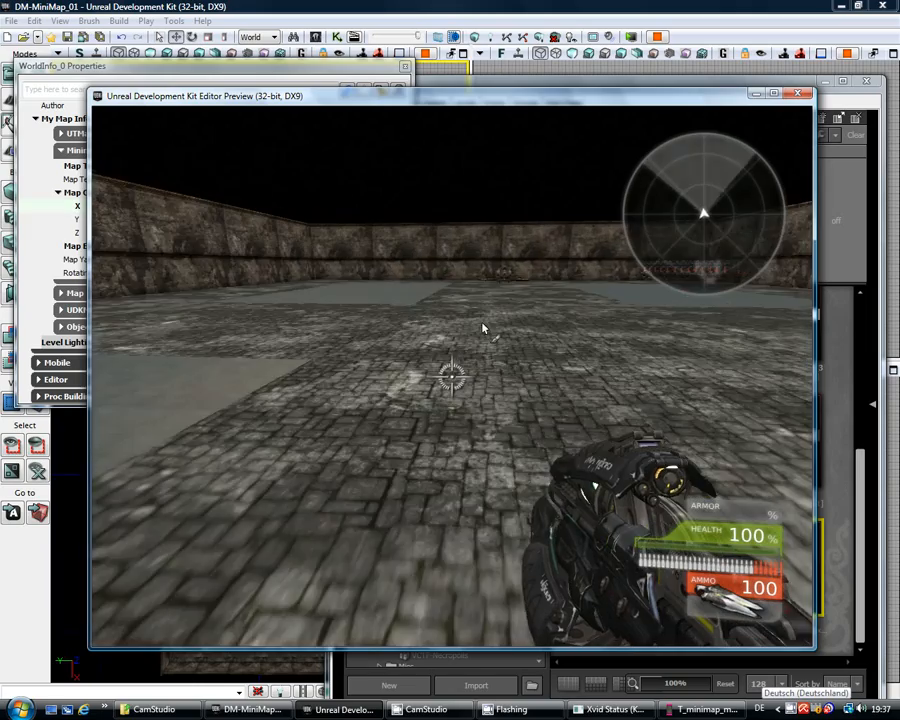
key("w")
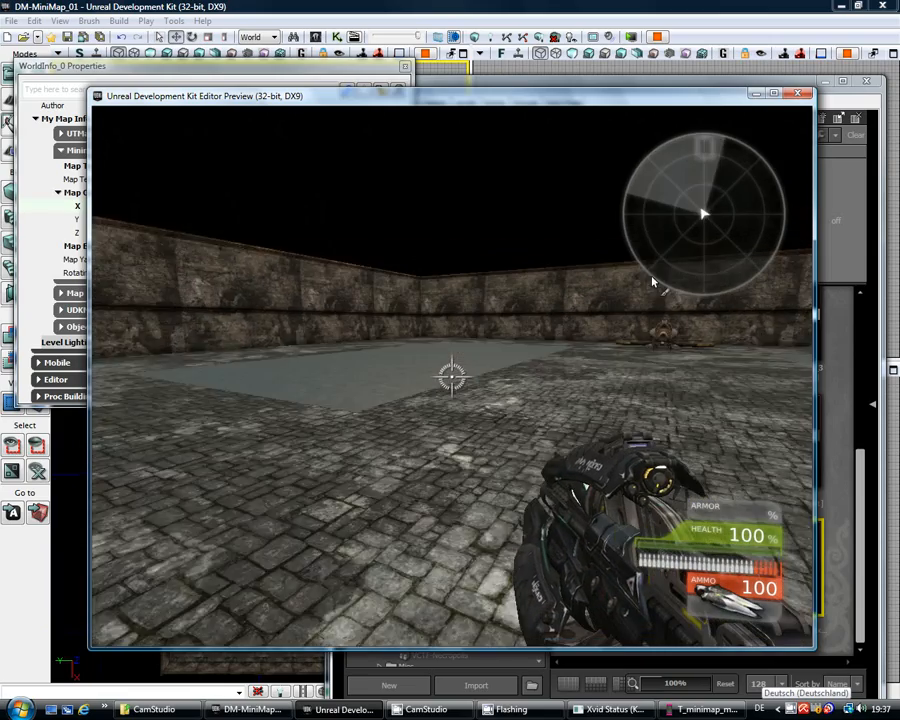
key("w")
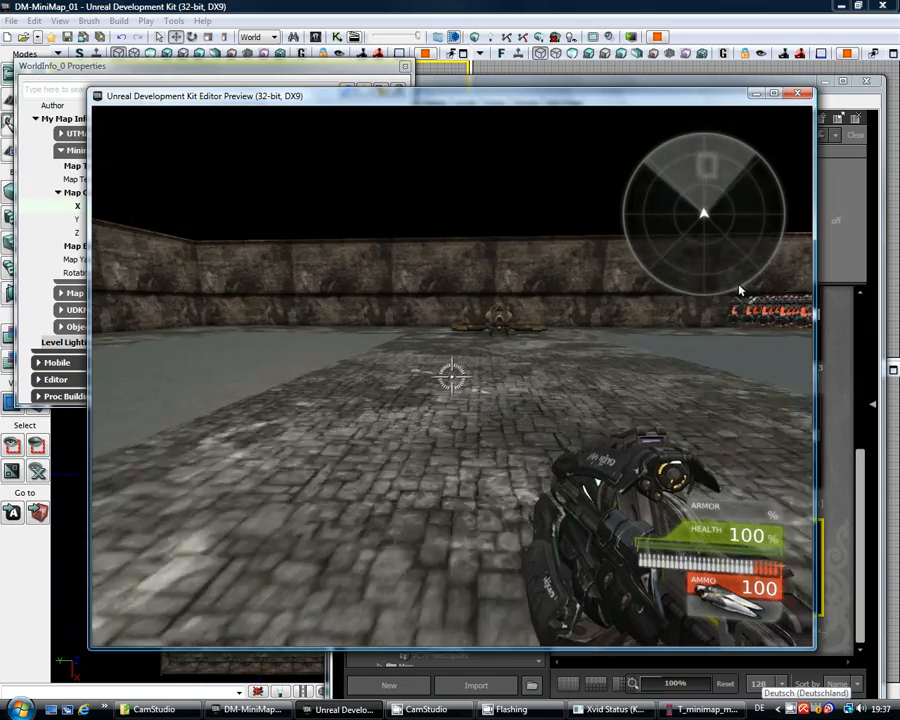
key("w")
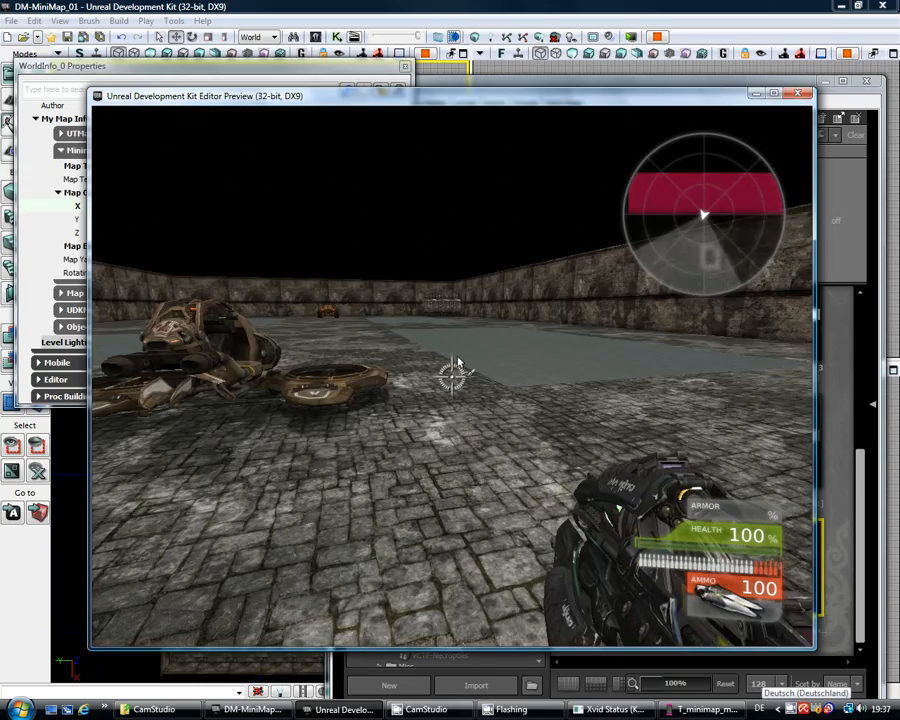
key("w")
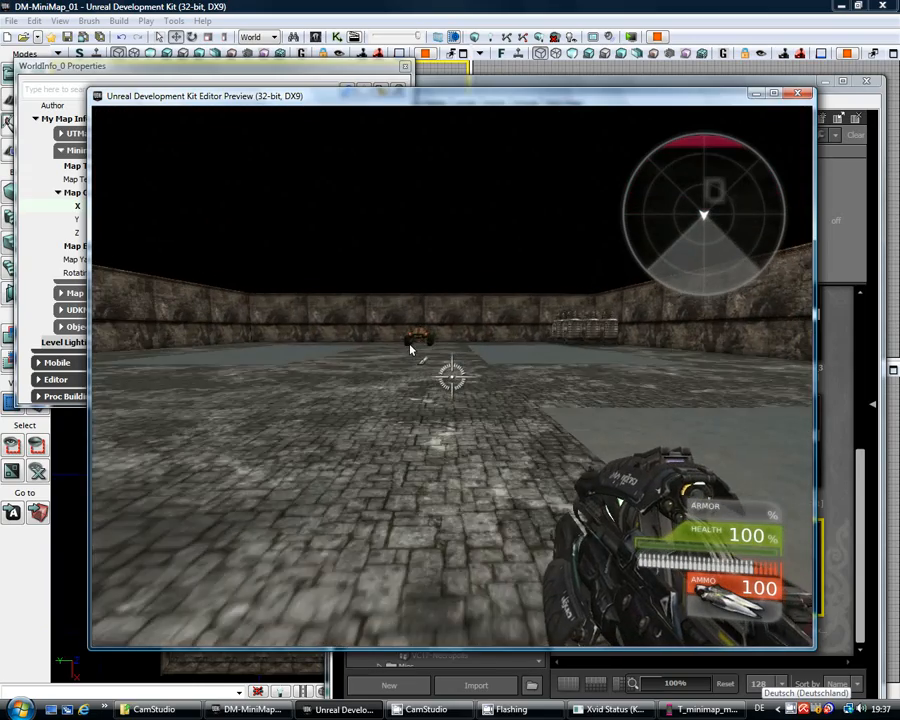
key("w")
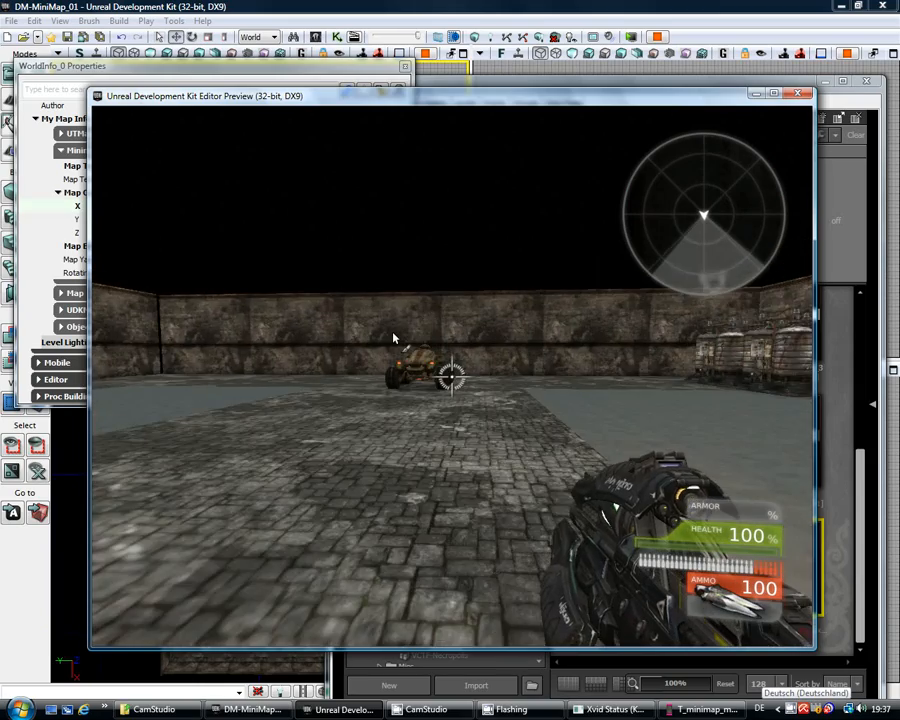
key("w")
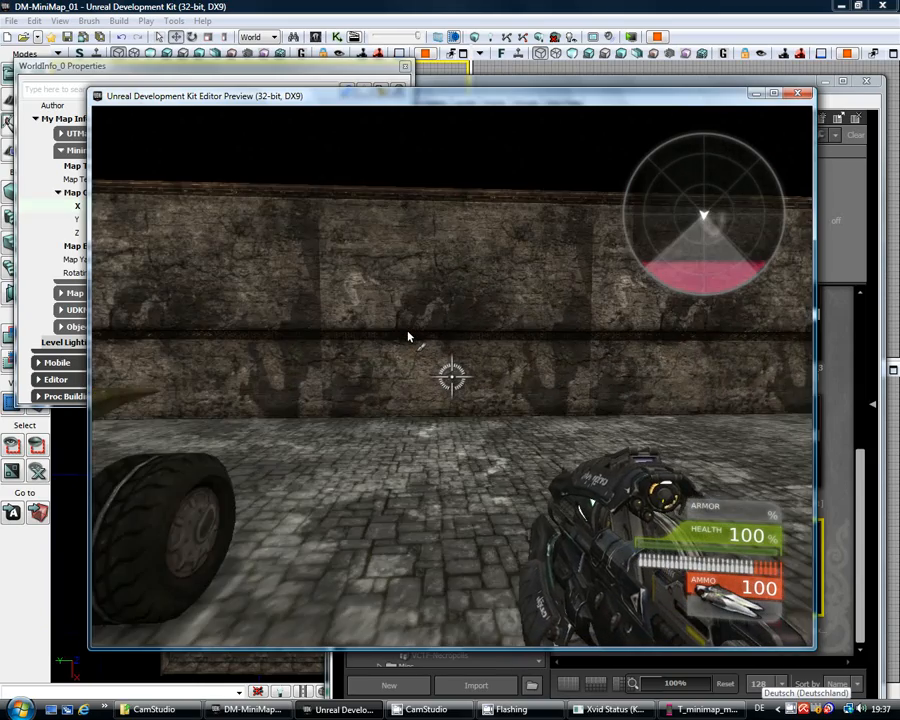
key("w")
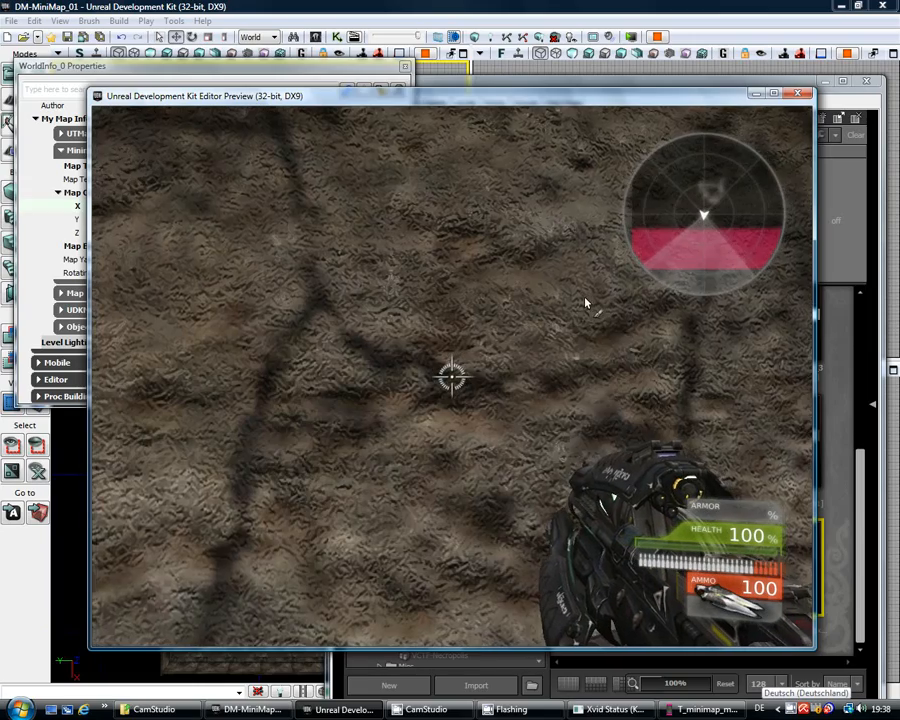
key("Escape")
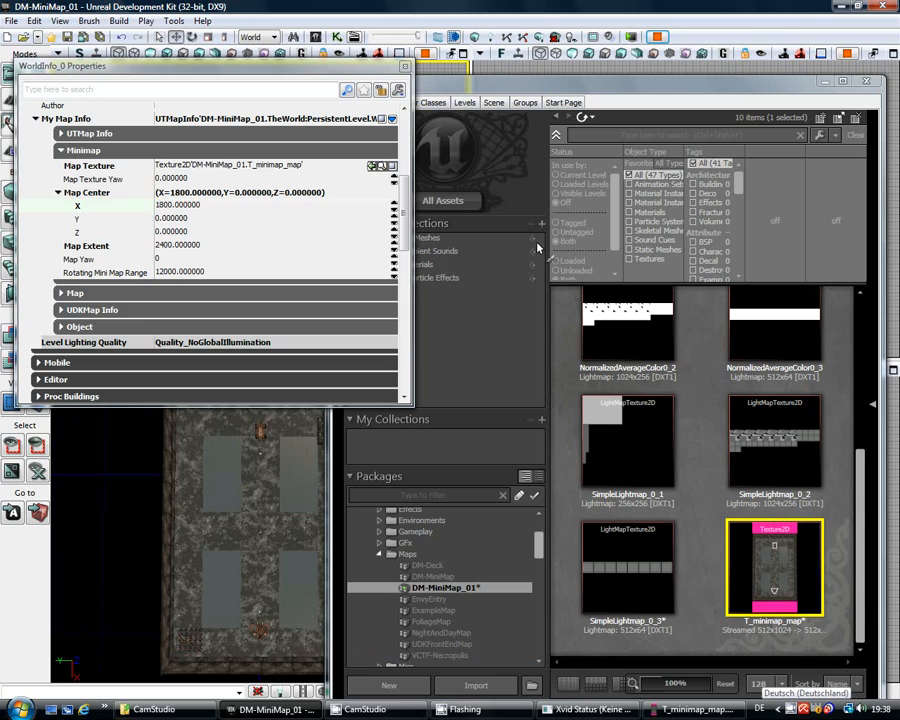
Step: Set the minimap's Map Center X to 2000
left_click(211, 205)
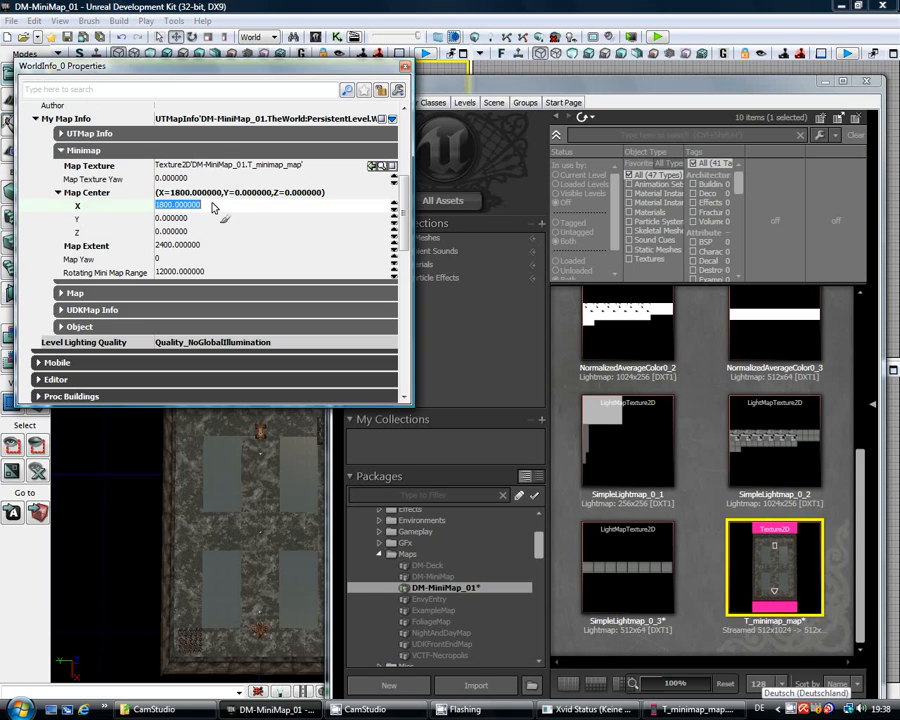
type("2000")
key("Return")
Step: Play-test the level, walking across the arena to the wall to check the radar, then exit
left_click(660, 38)
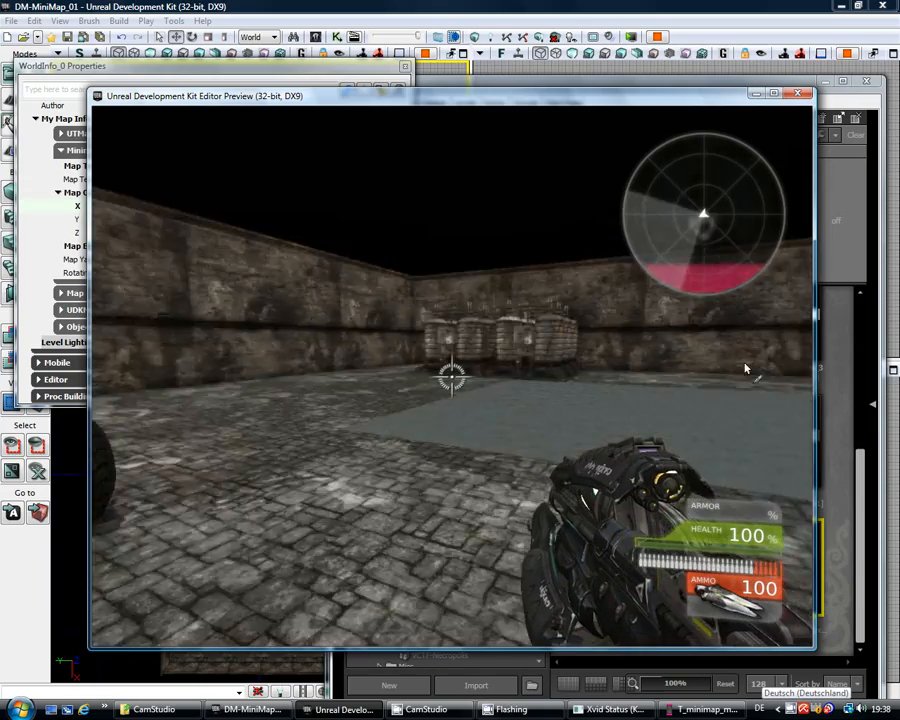
key("w")
key("w")
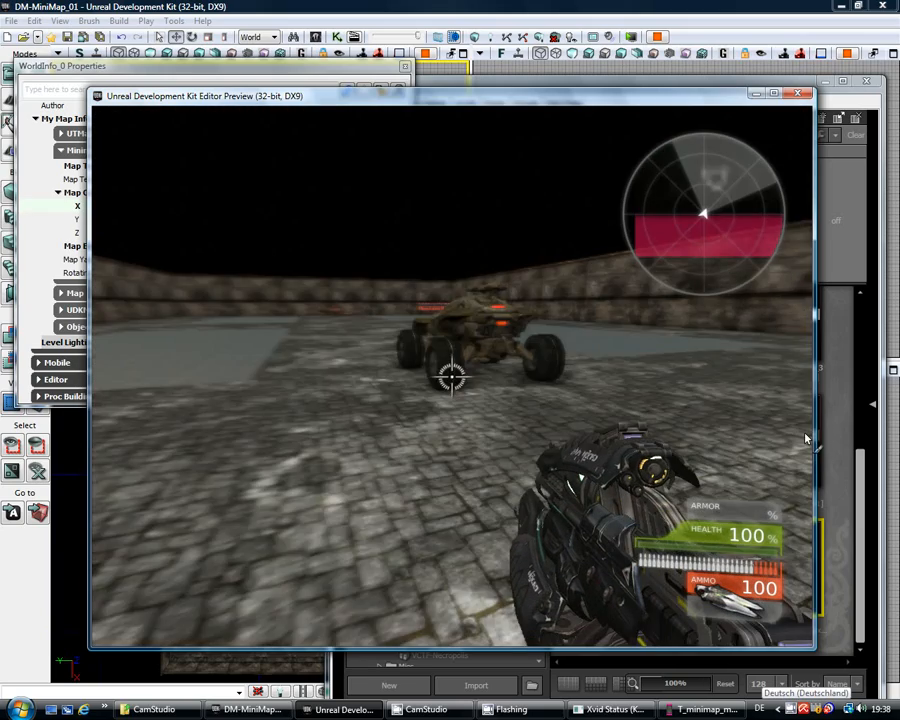
key("w")
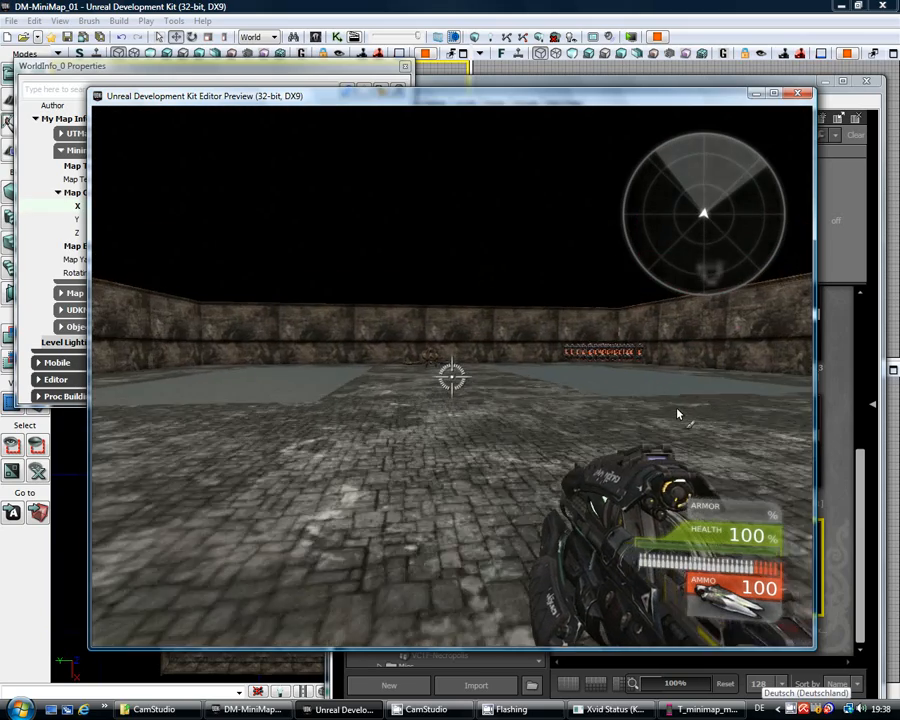
key("w")
key("w")
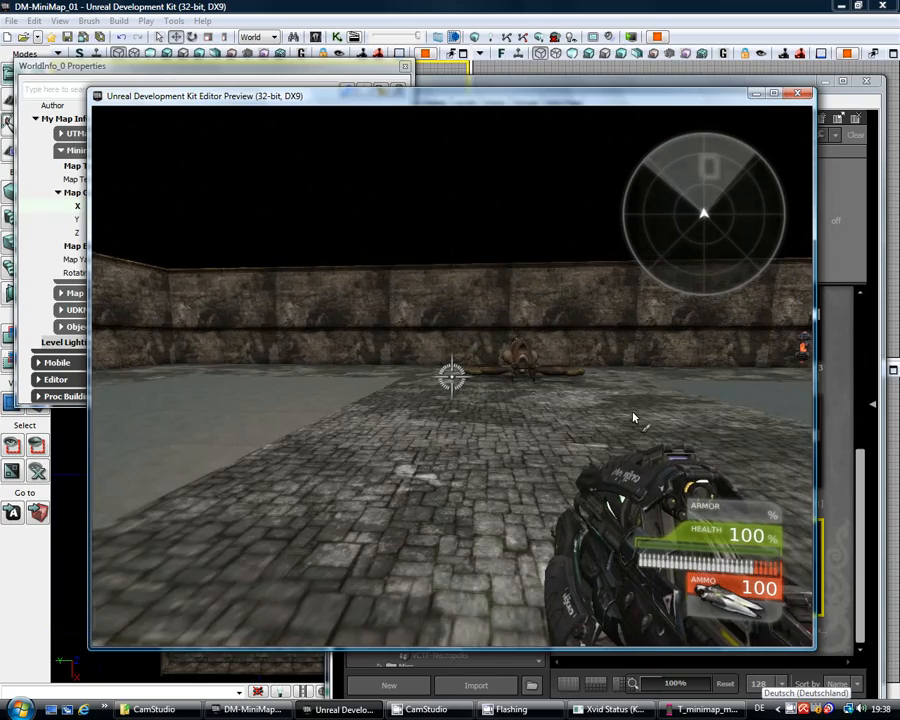
key("w")
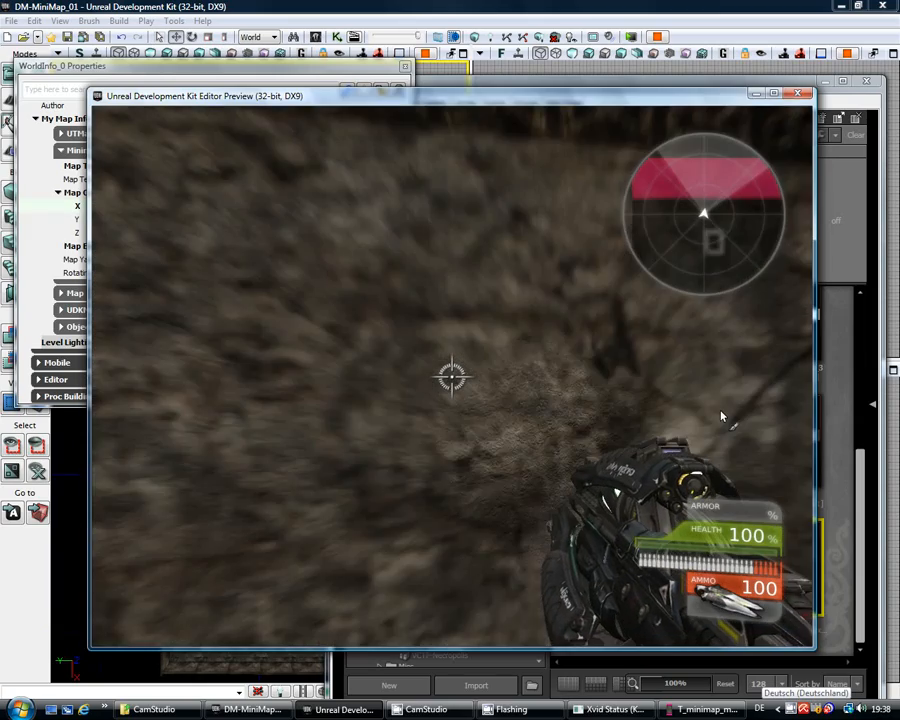
key("w")
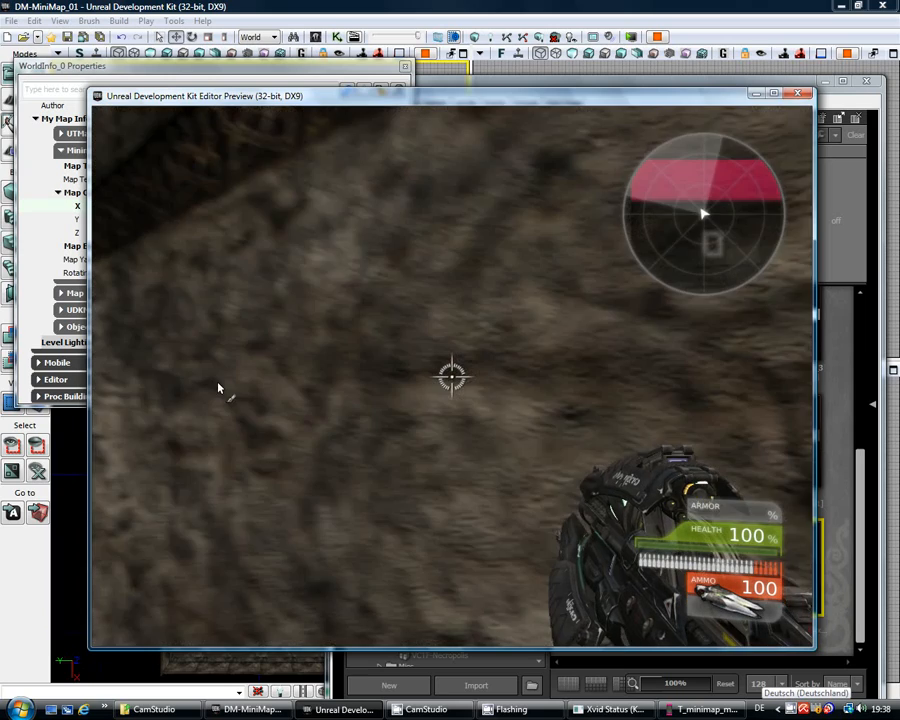
key("Escape")
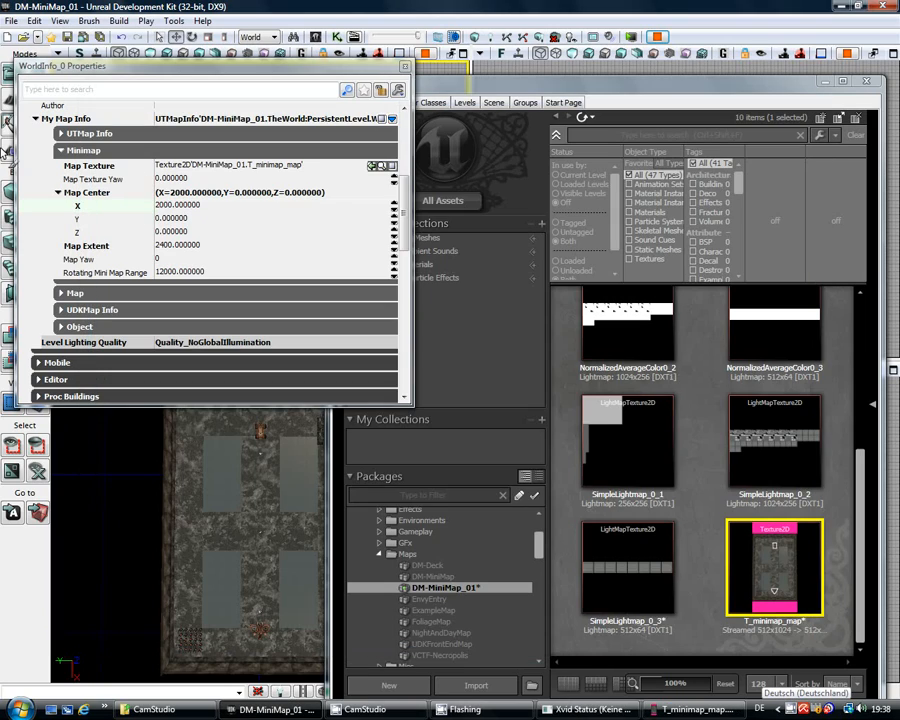
Step: Set the minimap's Map Center X to 2200
left_click(221, 206)
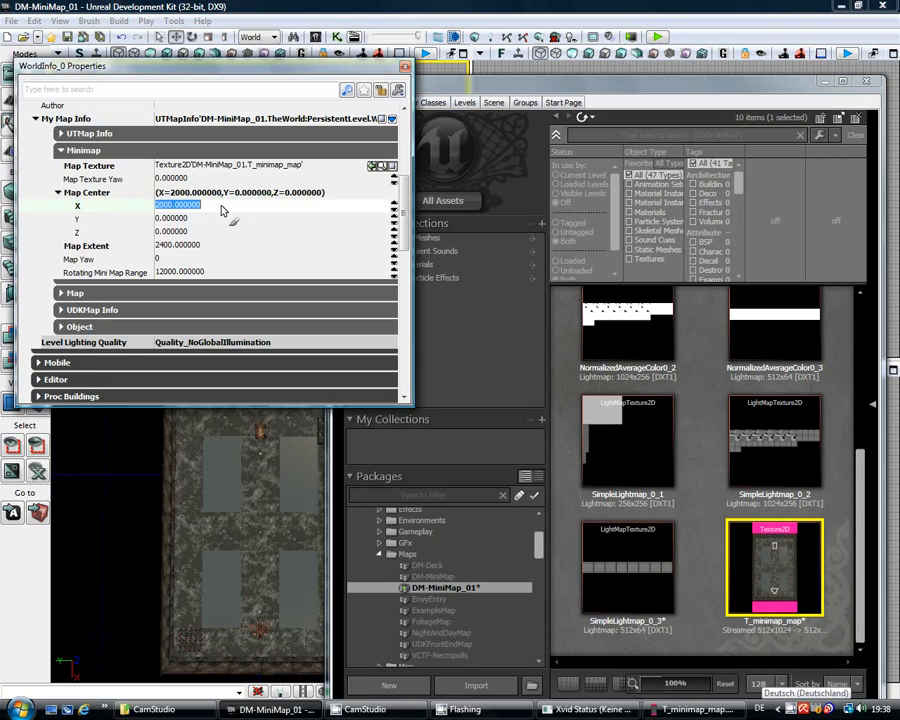
type("2200")
key("Return")
Step: Play-test the level, walking past the vehicle and across the arena to compare the radar, then exit
left_click(655, 38)
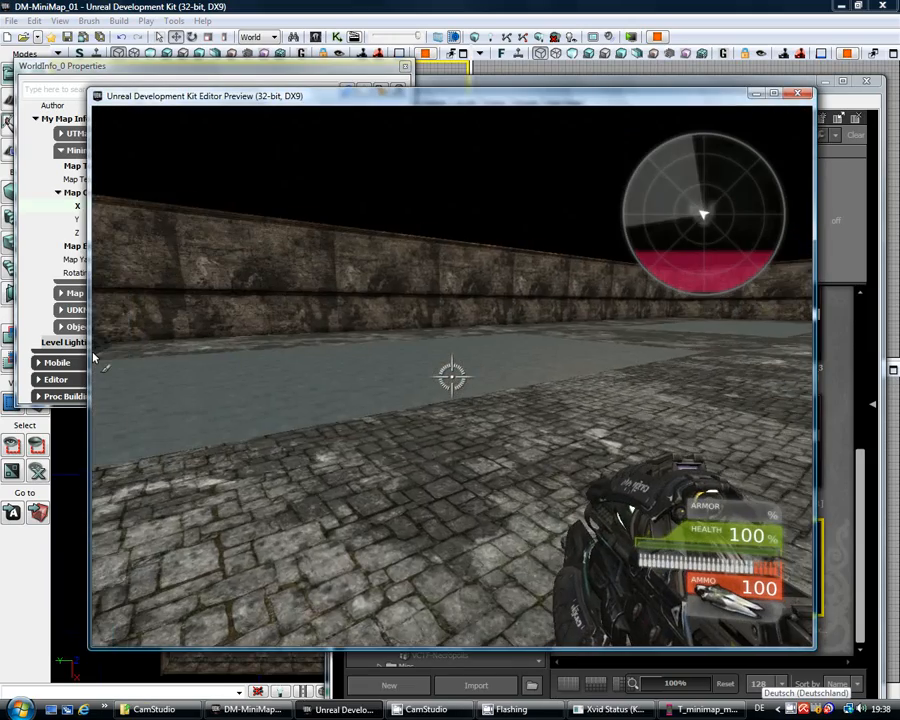
key("w")
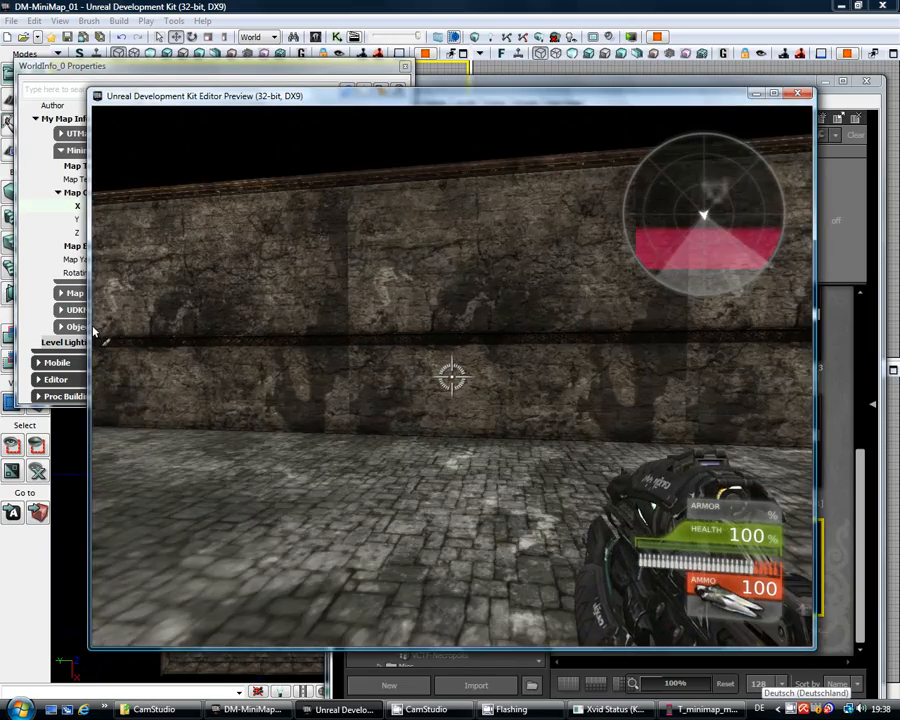
key("w")
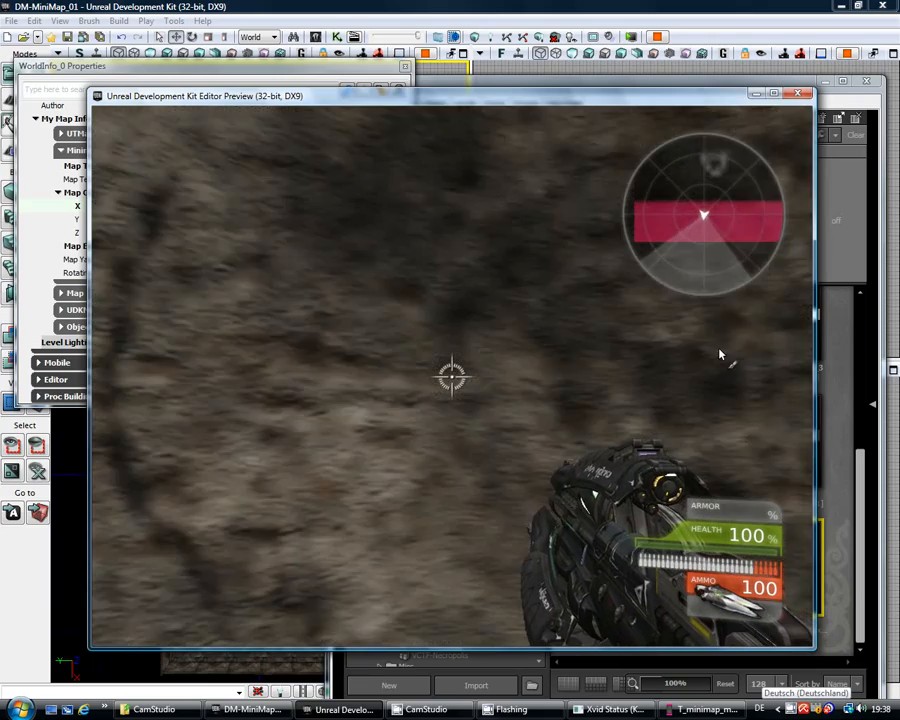
key("s")
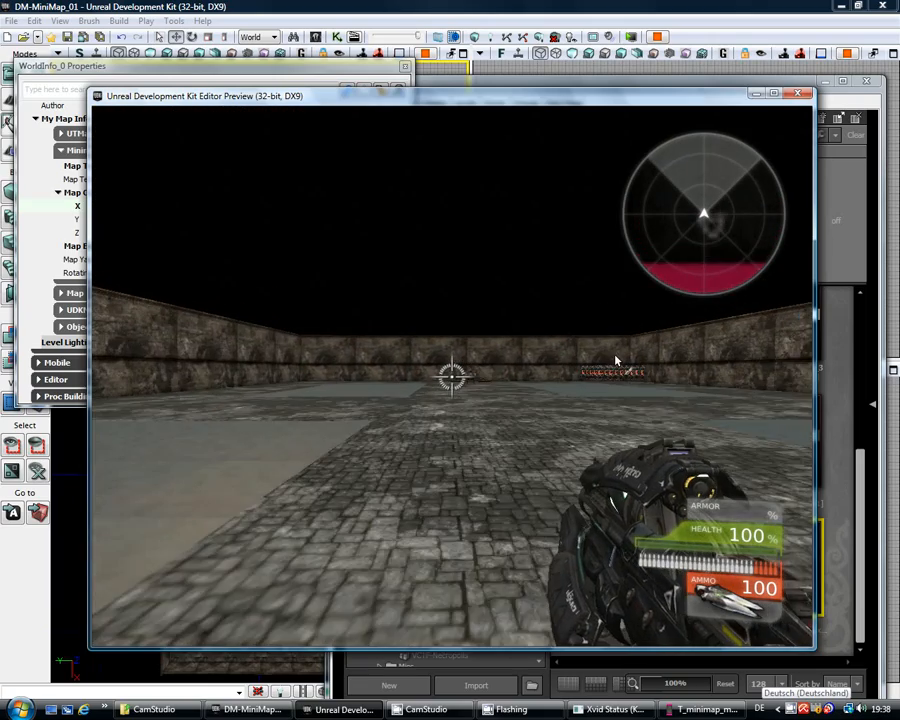
key("w")
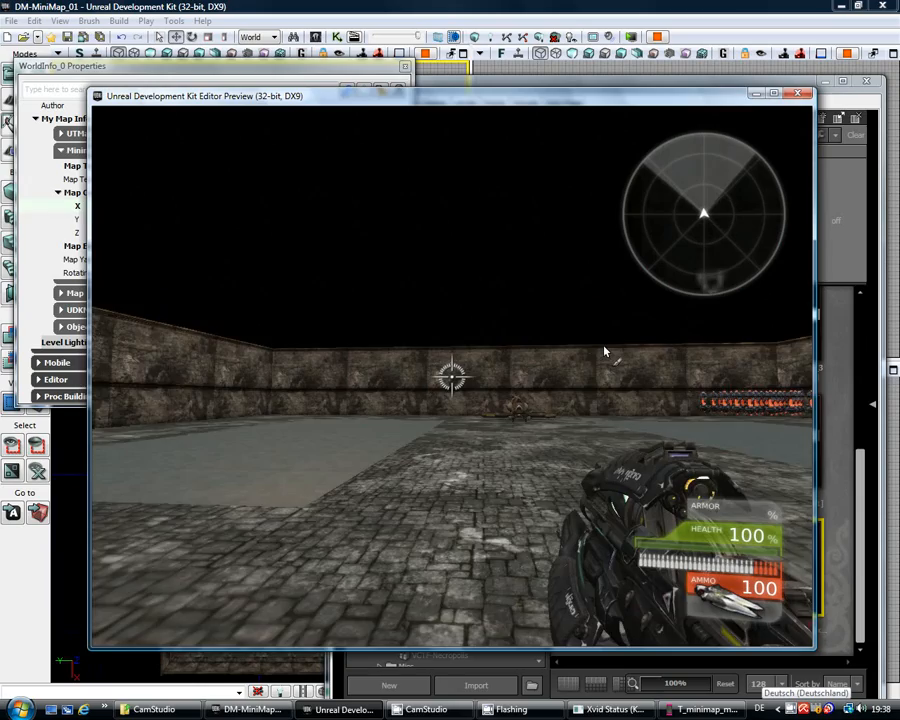
key("w")
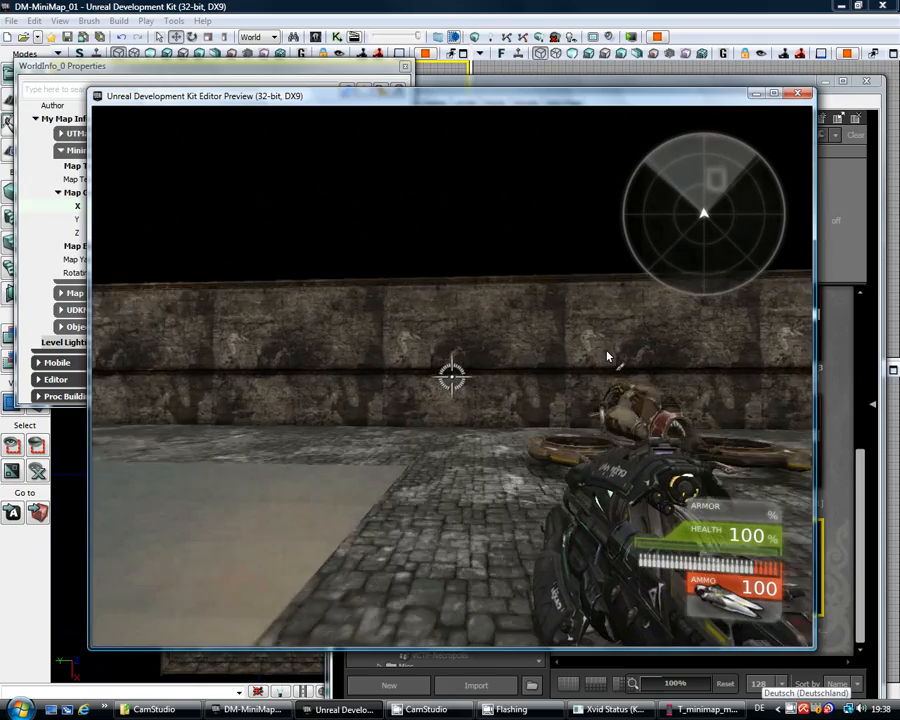
key("w")
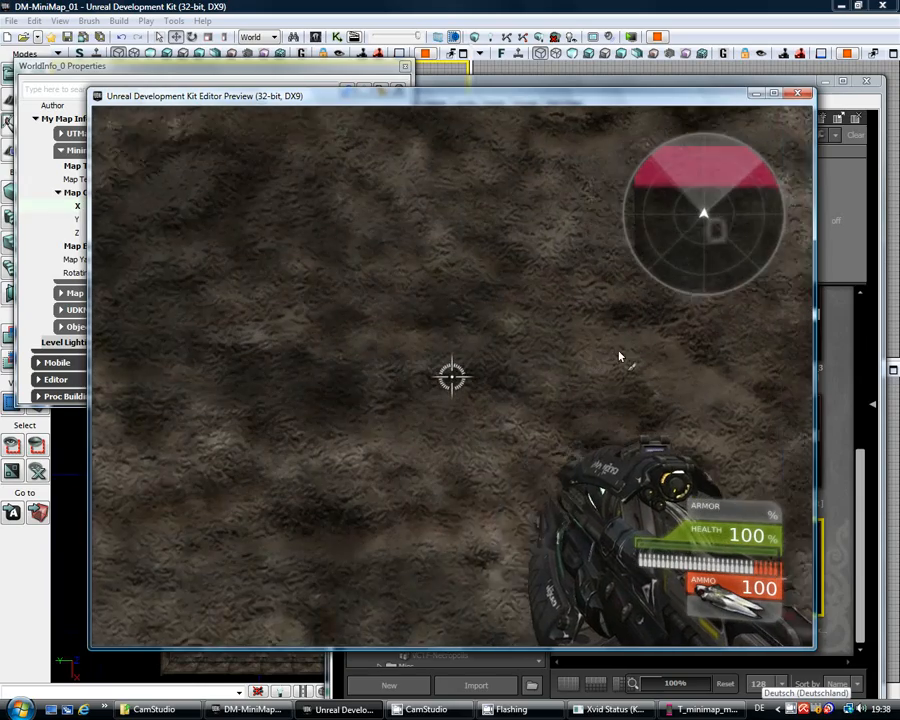
key("Escape")
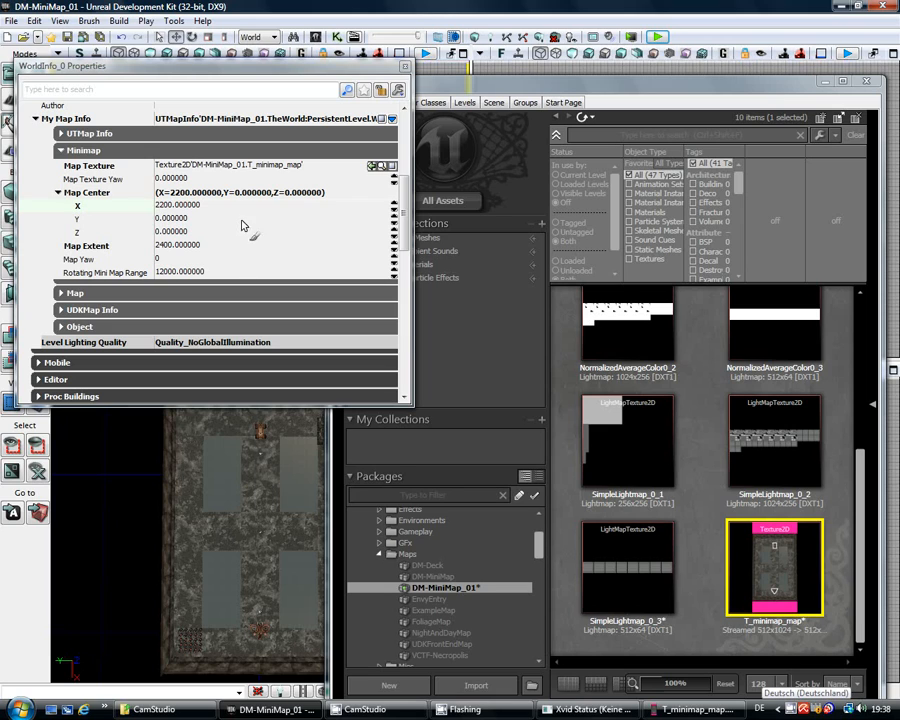
Step: Set the minimap's Map Center X to 1600
left_click(227, 206)
type("1")
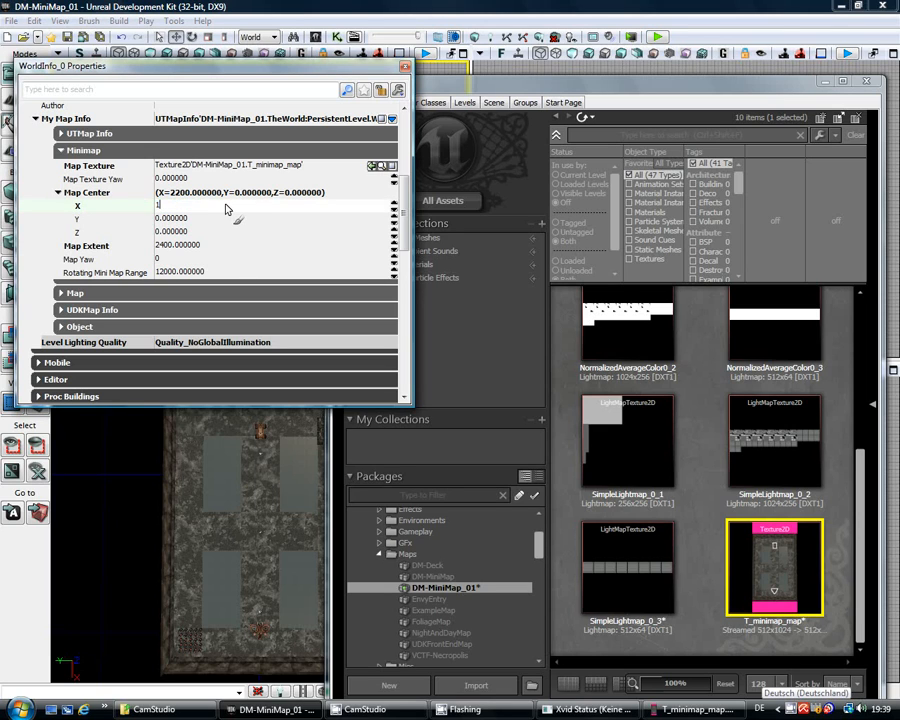
key("Return")
Step: Play-test the level, walking toward the far wall and crates to check the radar, then exit
left_click(657, 37)
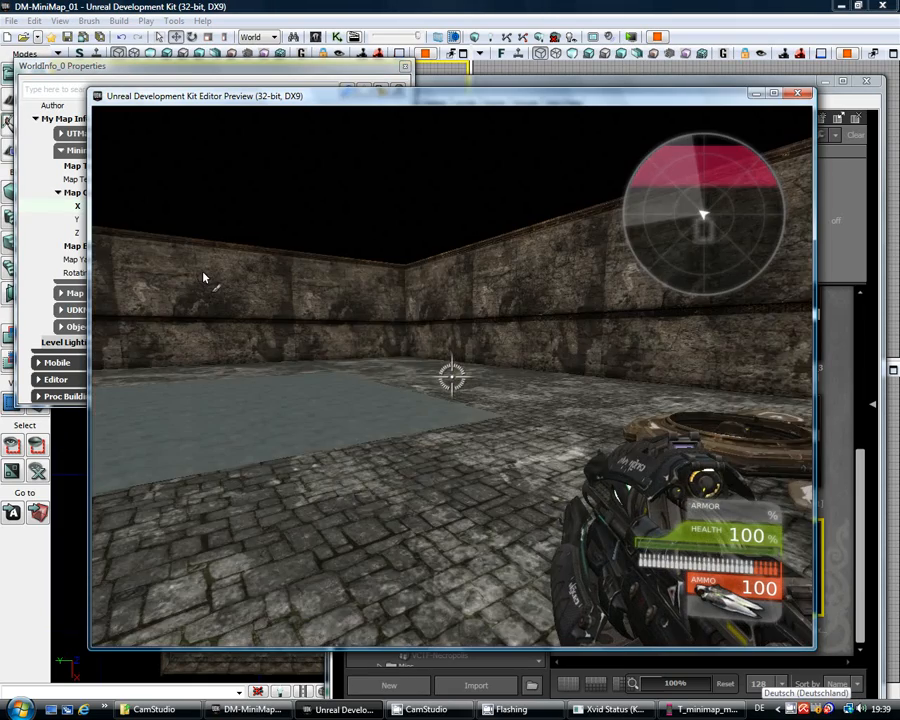
key("w")
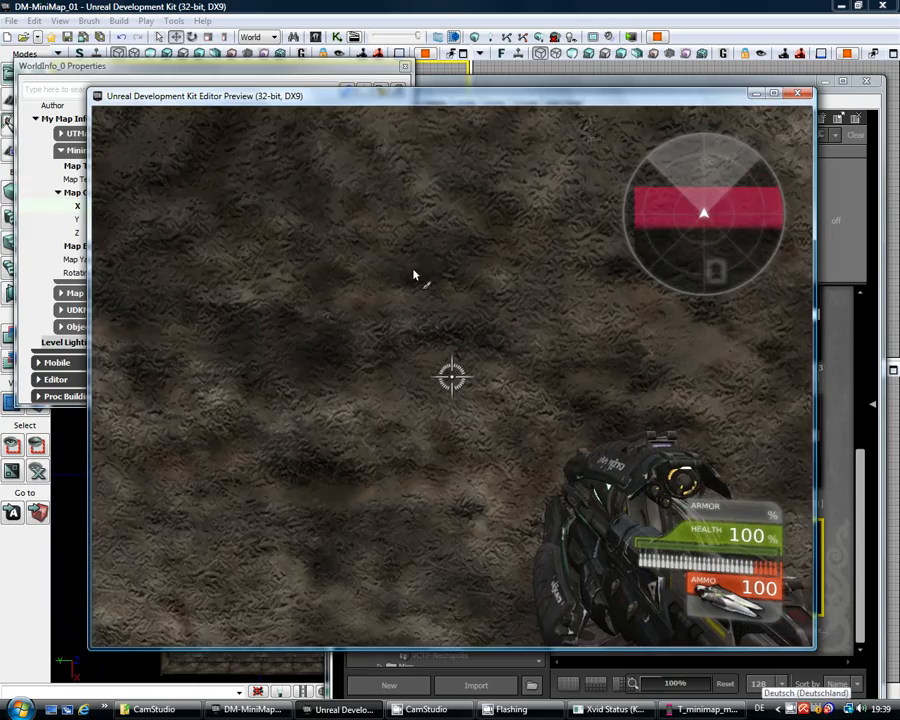
key("w")
key("w")
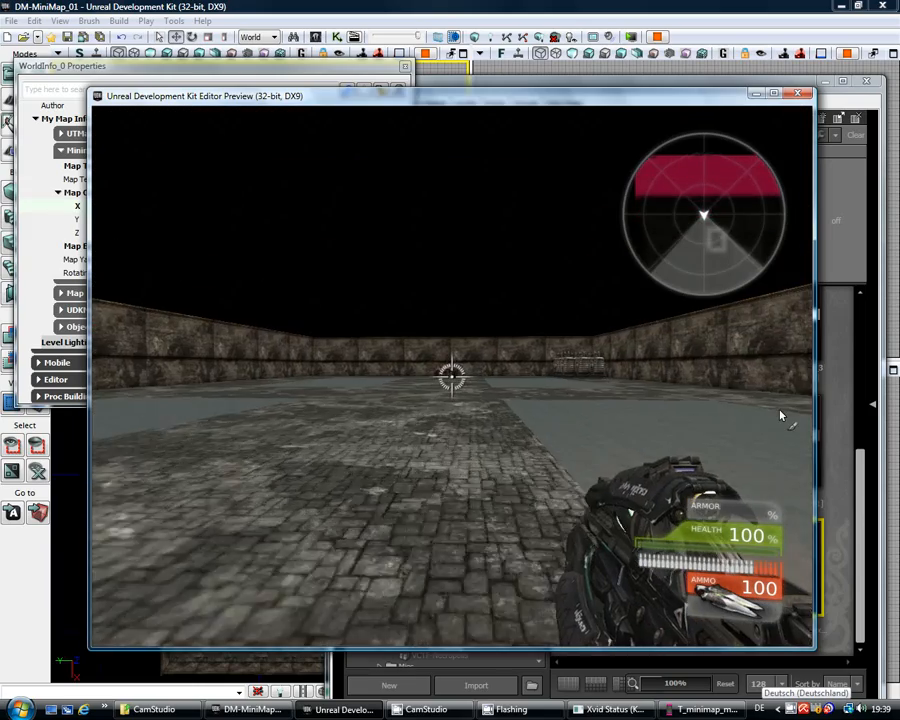
key("w")
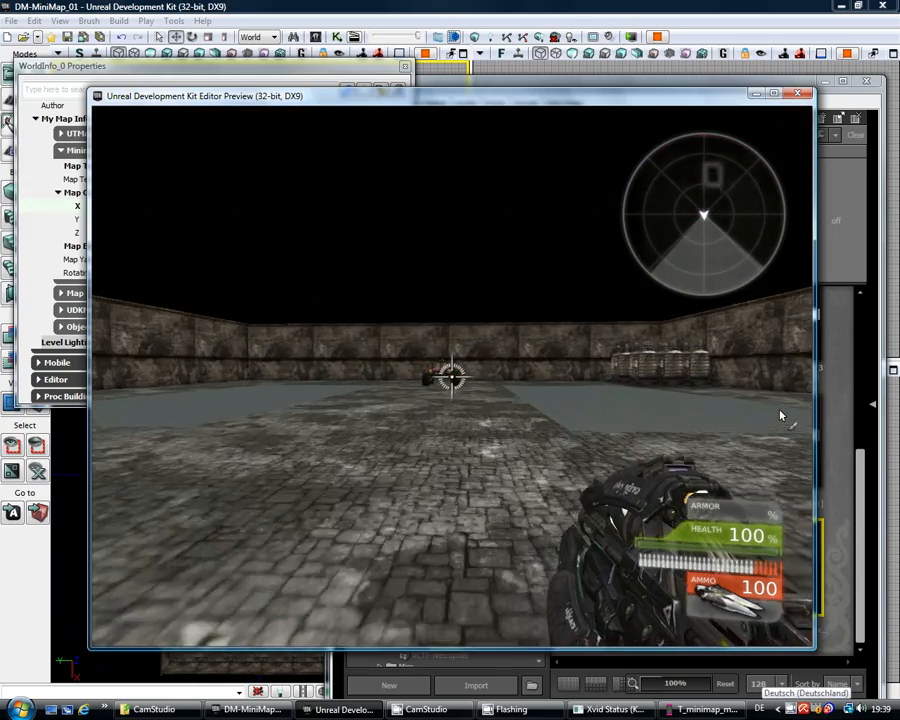
key("w")
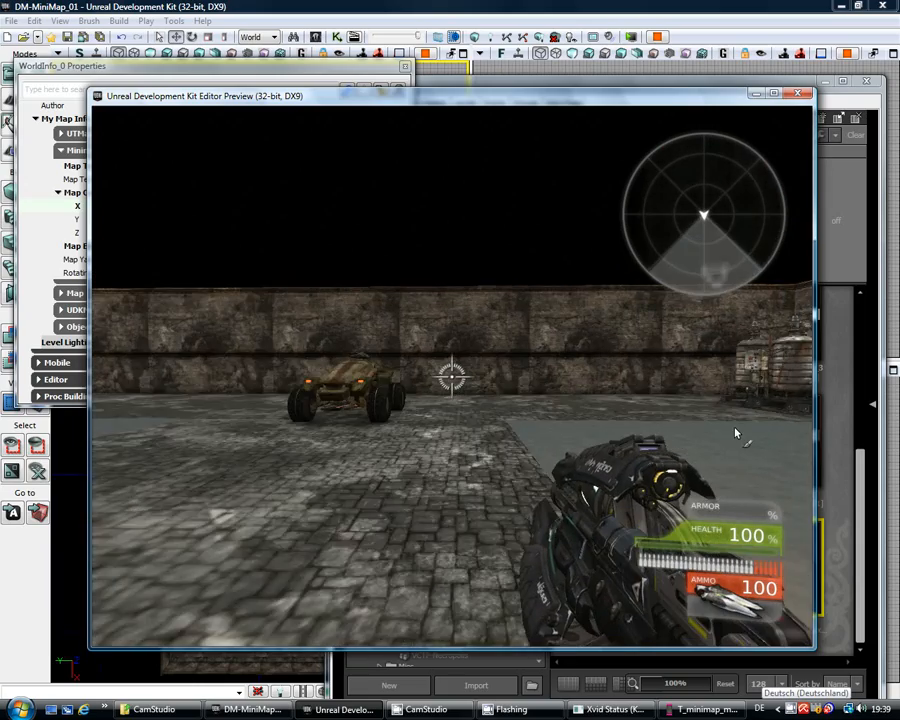
key("w")
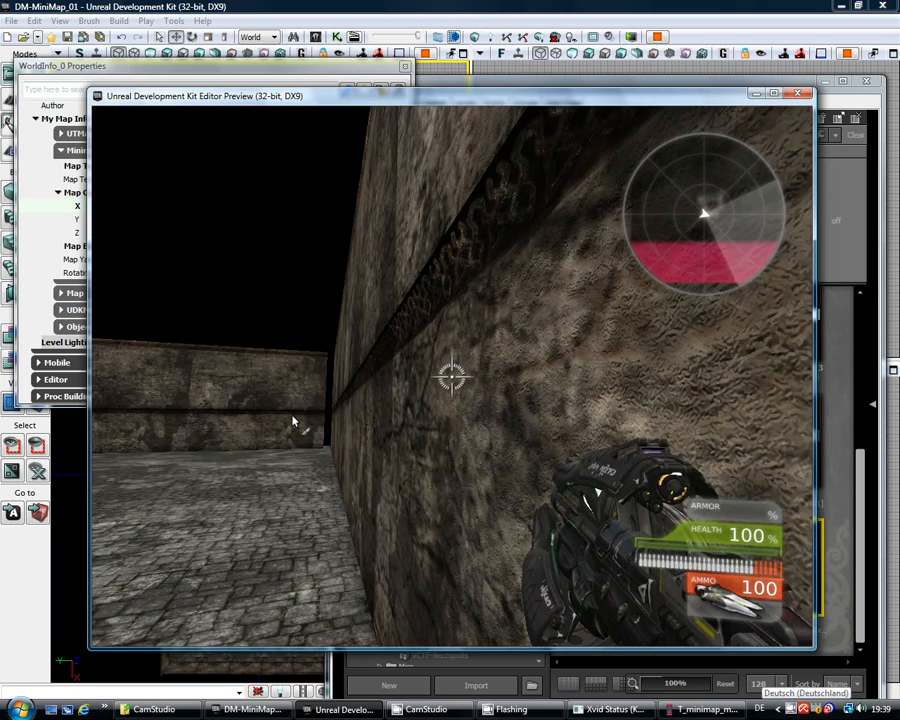
key("Escape")
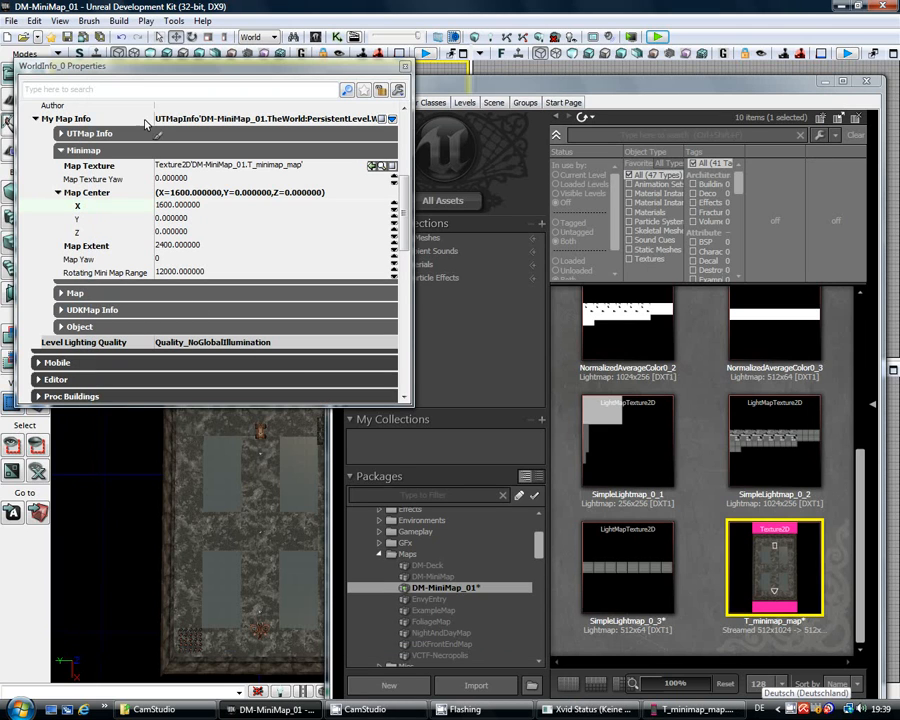
Step: Save the map and run a quick test play toward the wall, then exit
left_click(52, 36)
left_click(656, 37)
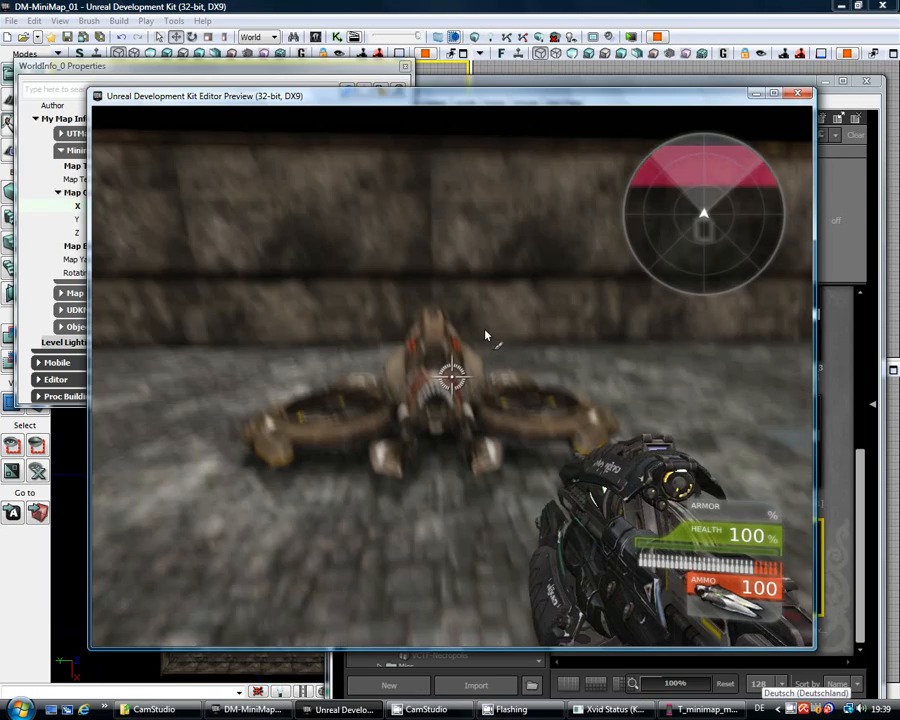
key("w")
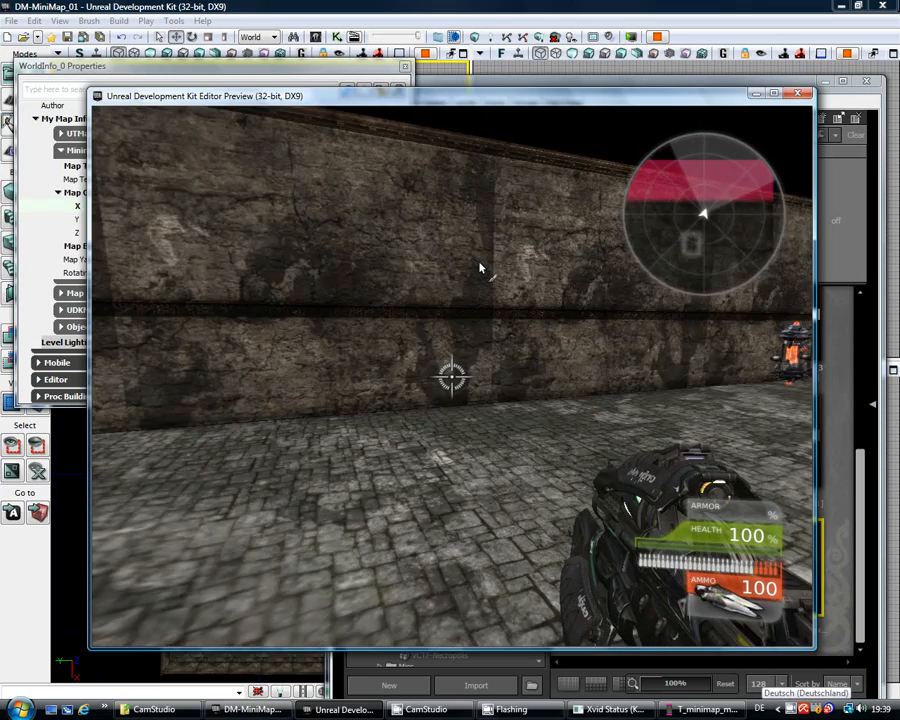
key("Escape")
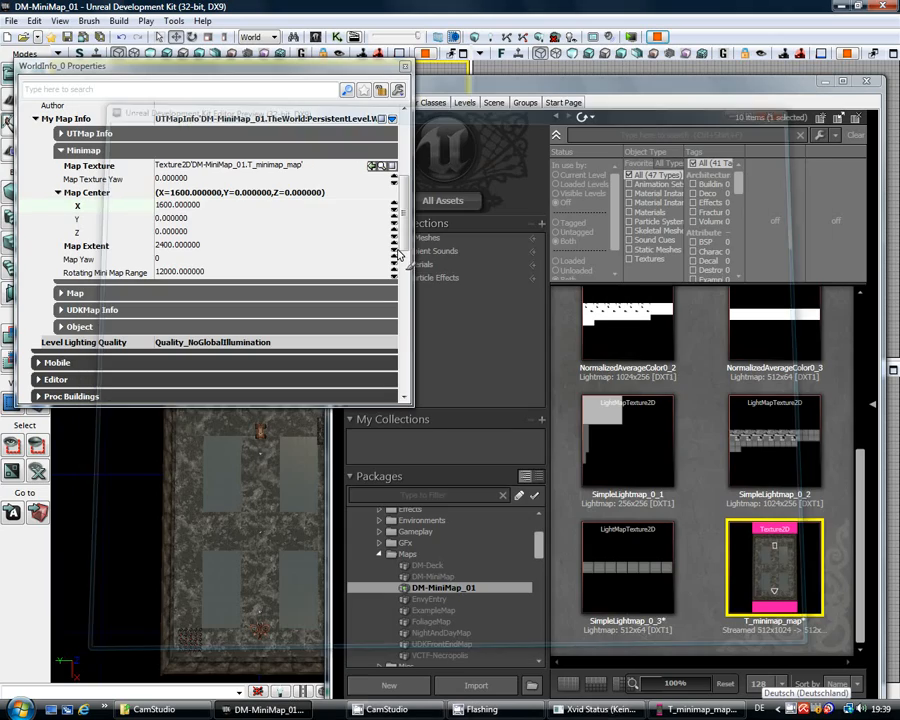
Step: Change Map Center X from 1600 to 2000 and save the map
left_click(212, 207)
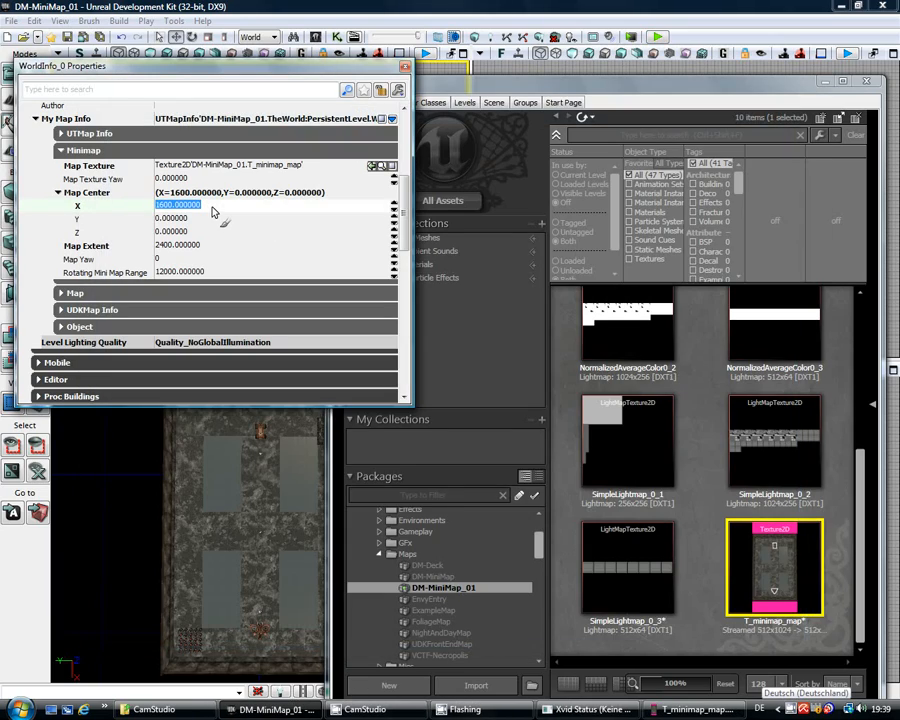
type("2000,3")
key("Return")
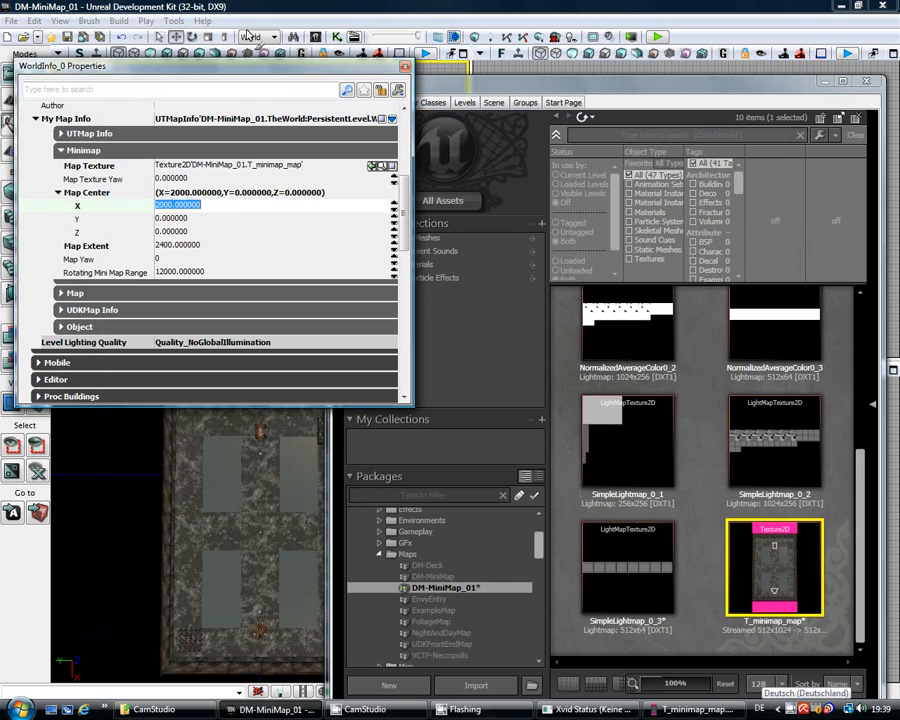
left_click(67, 38)
Step: Play-test the radar, driving the hover vehicle briefly and walking along the wall, then exit
left_click(656, 40)
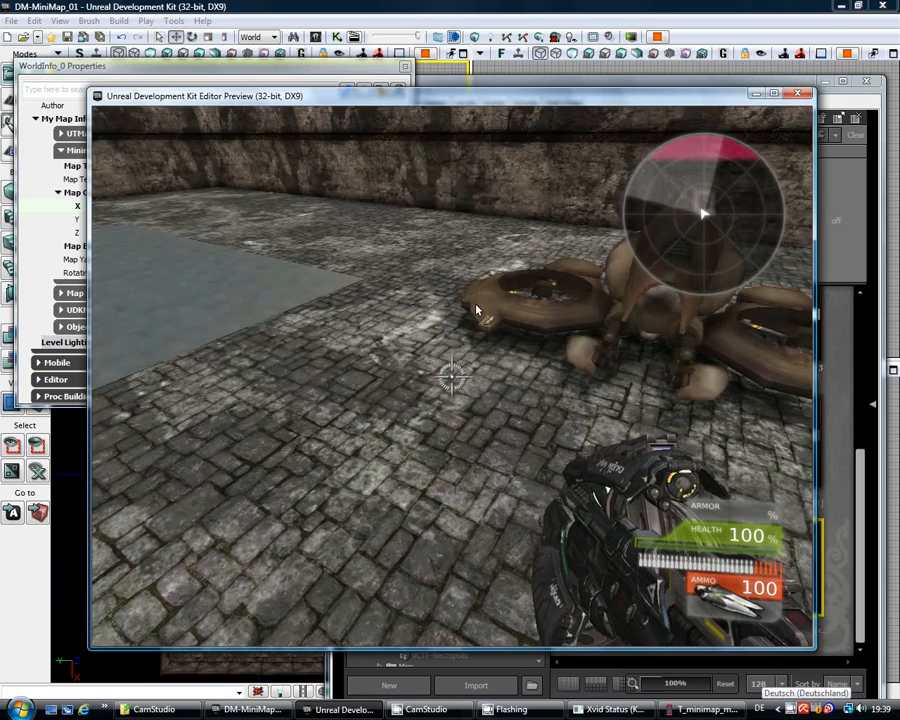
key("a")
key("w")
key("w")
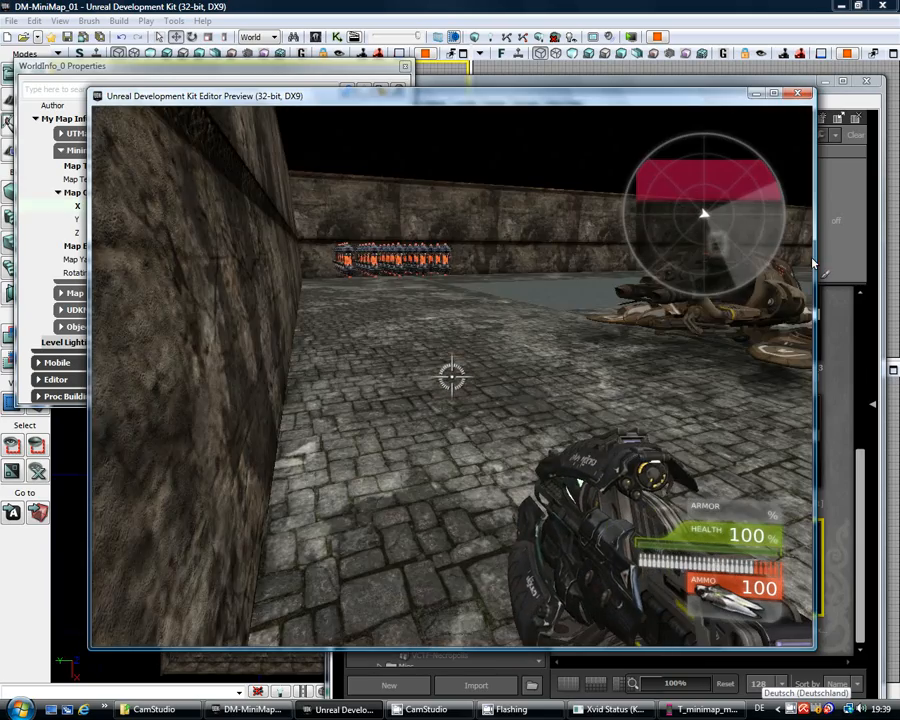
key("w")
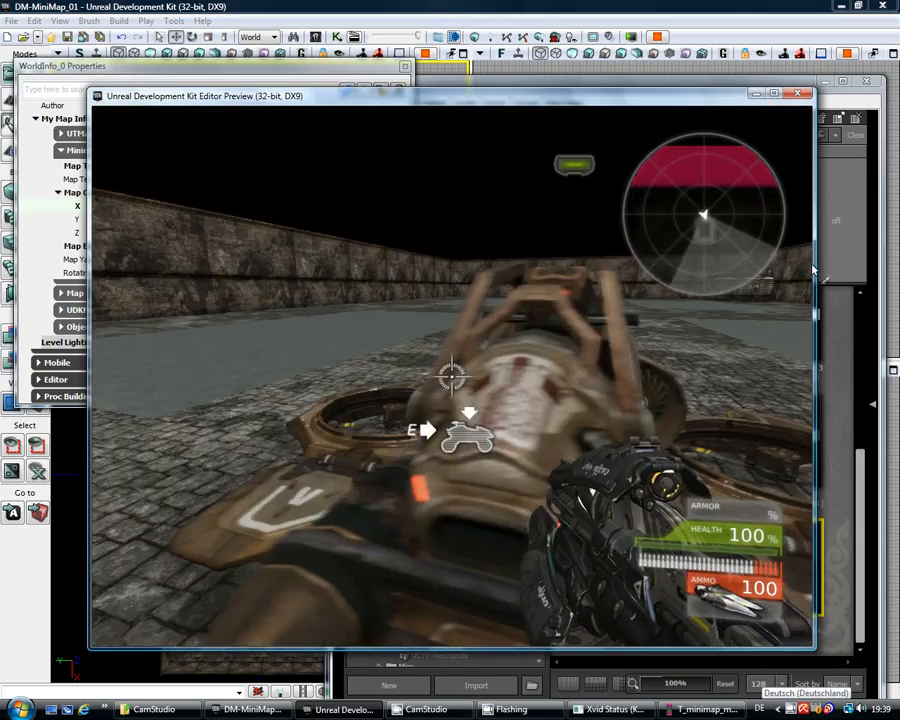
key("e")
key("w")
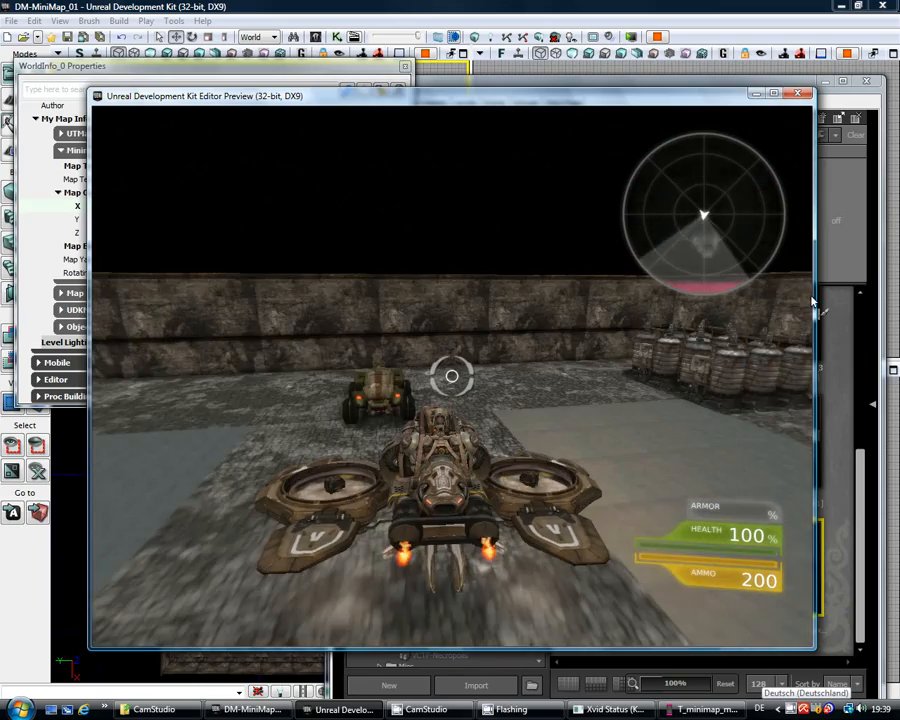
key("e")
key("w")
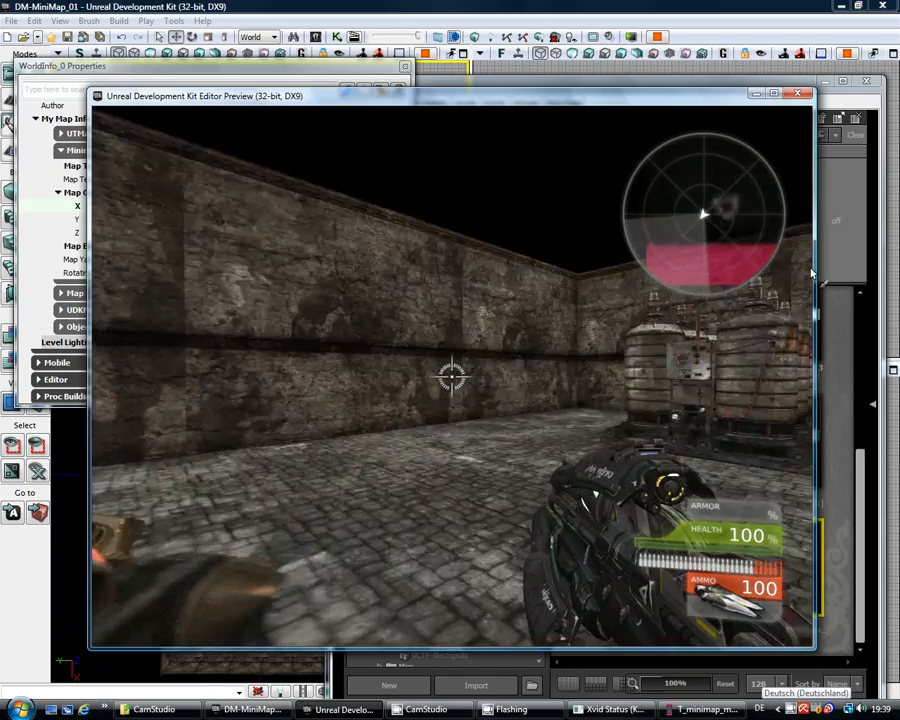
key("w")
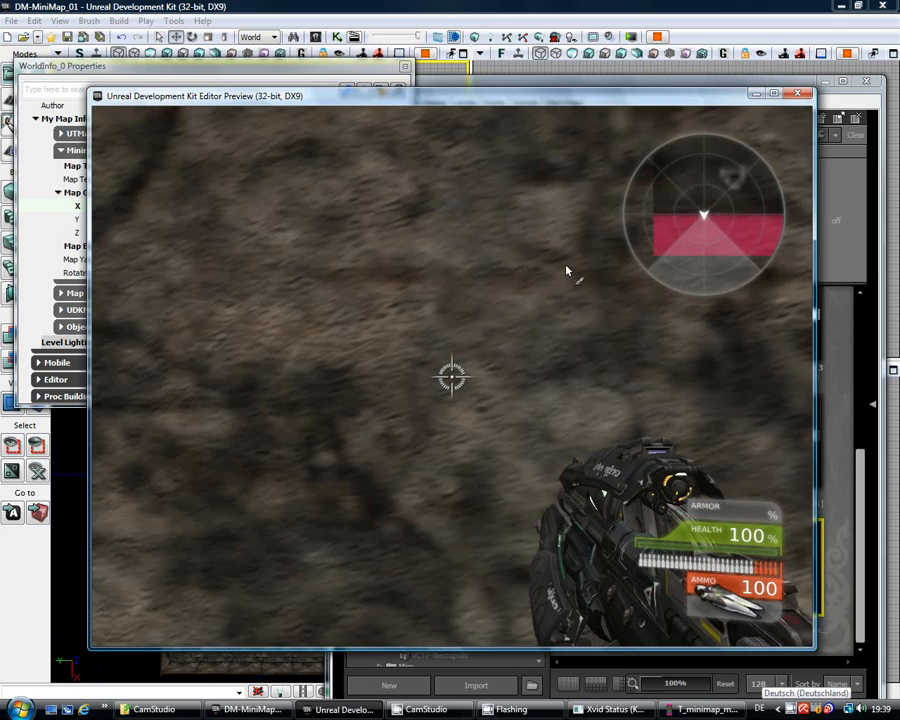
key("Escape")
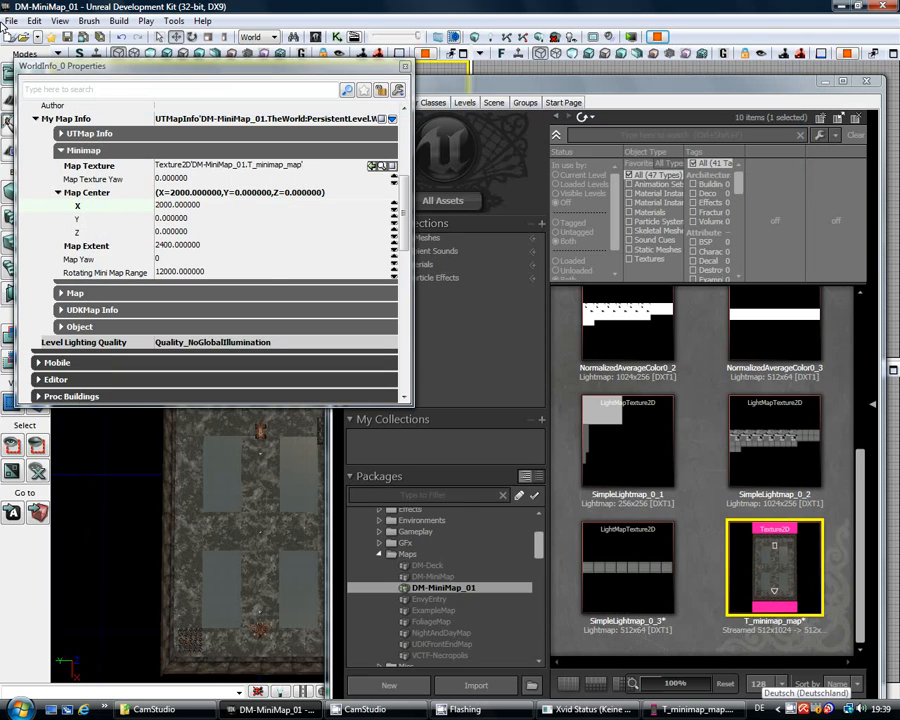
Step: Set the minimap's Map Center X to 2100
left_click(233, 207)
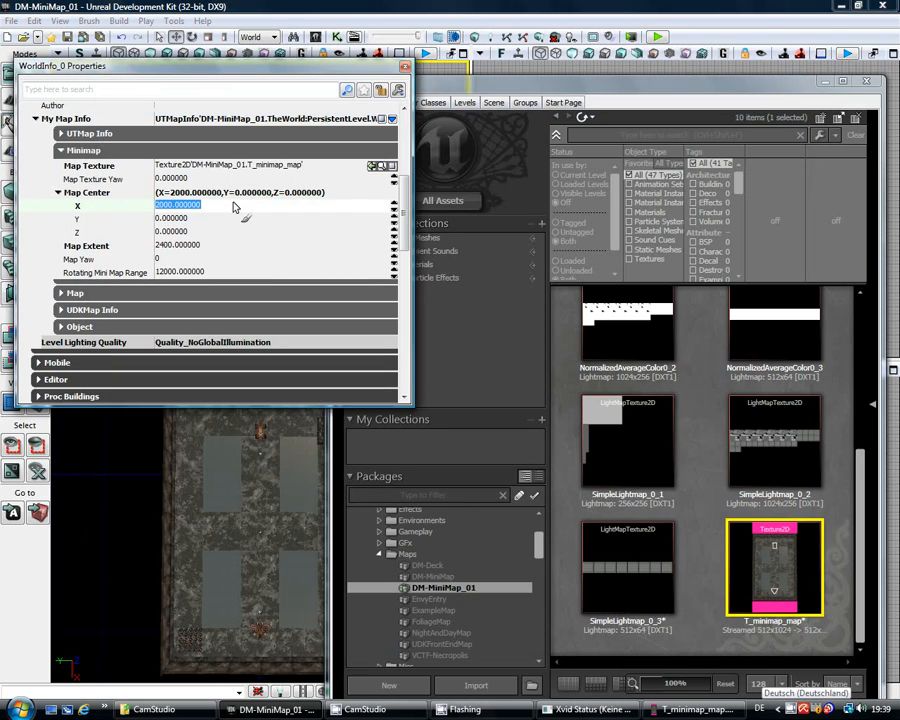
type("2100")
key("Return")
Step: Play-test the radar around the vehicle and arena, then bring up the minimap image in GIMP
left_click(631, 38)
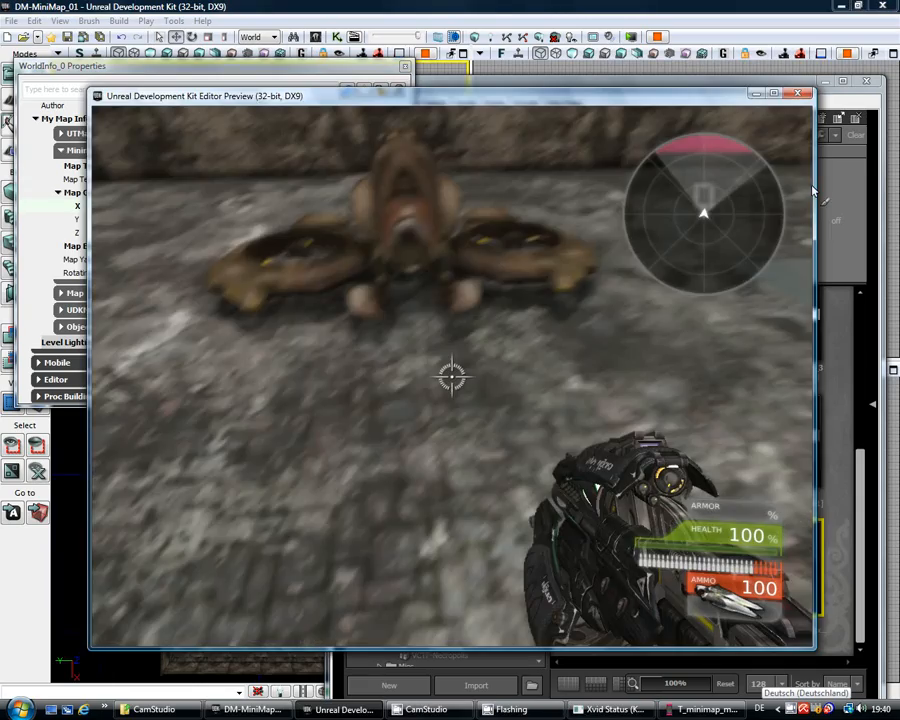
key("w")
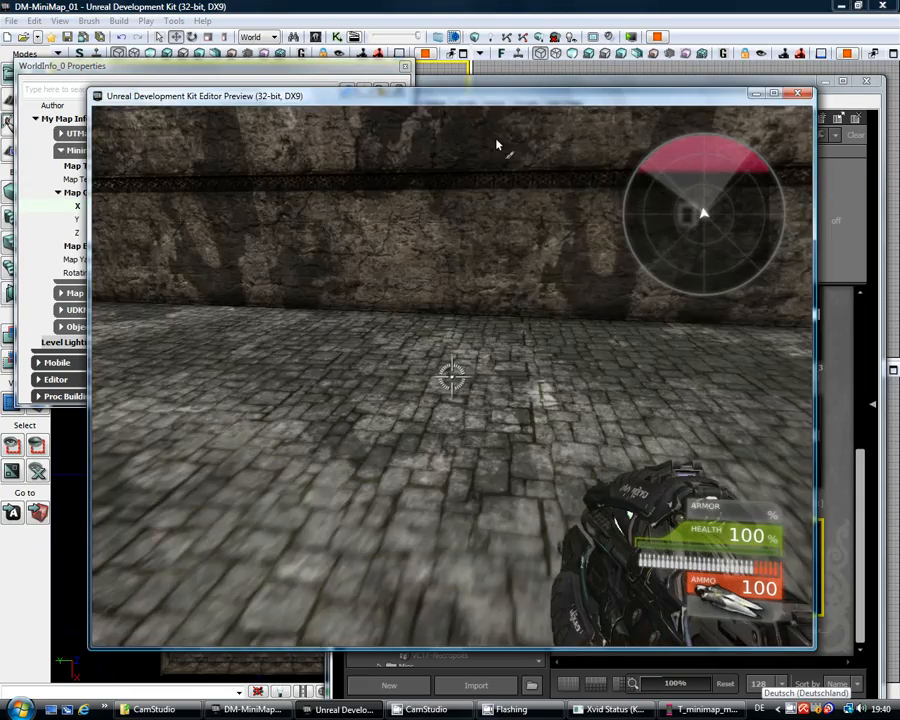
key("w")
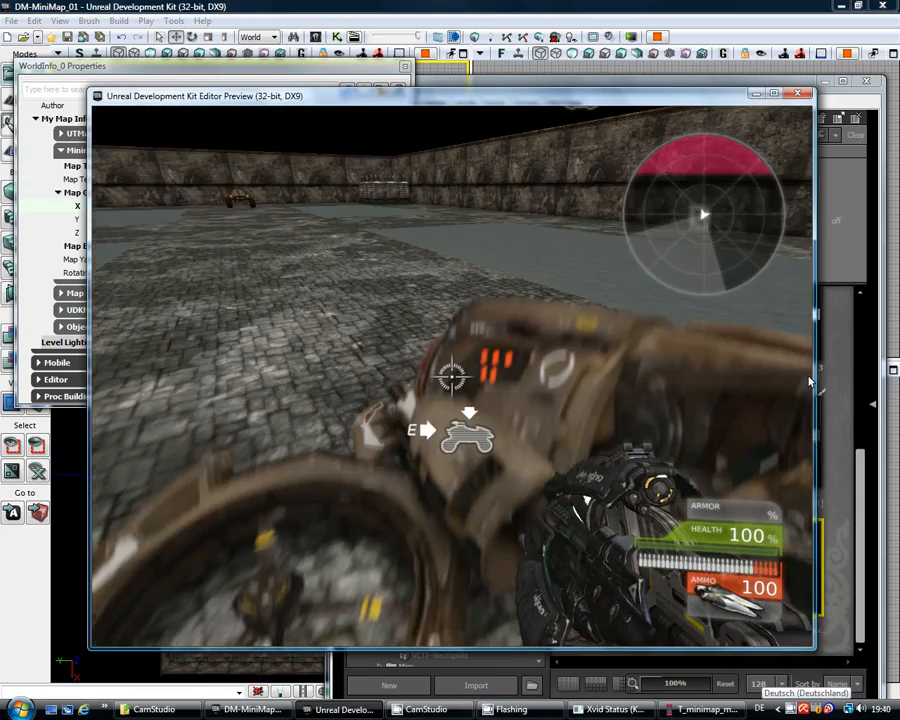
key("e")
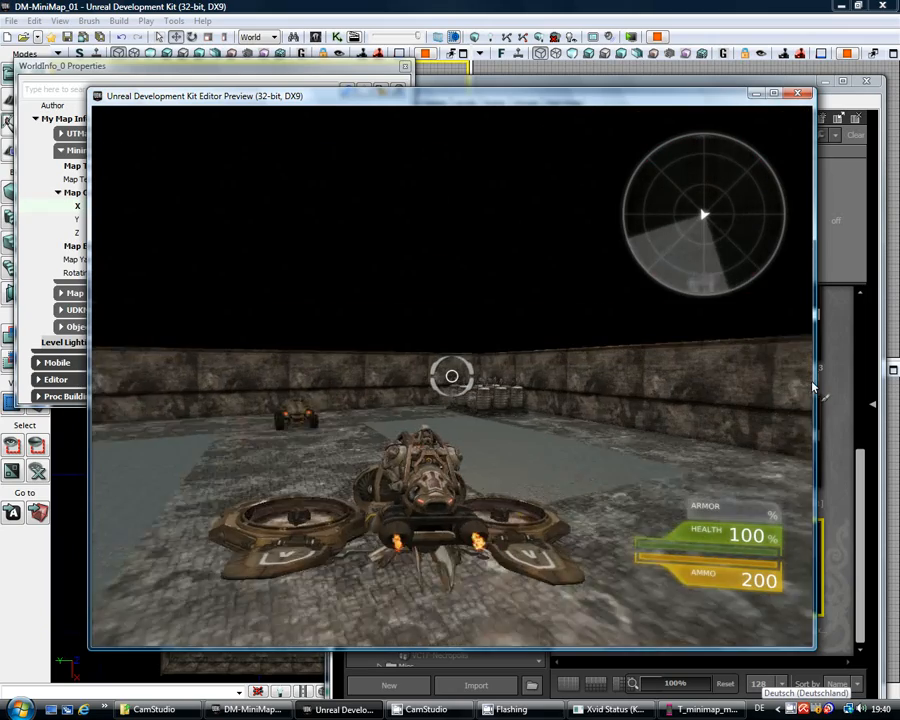
key("e")
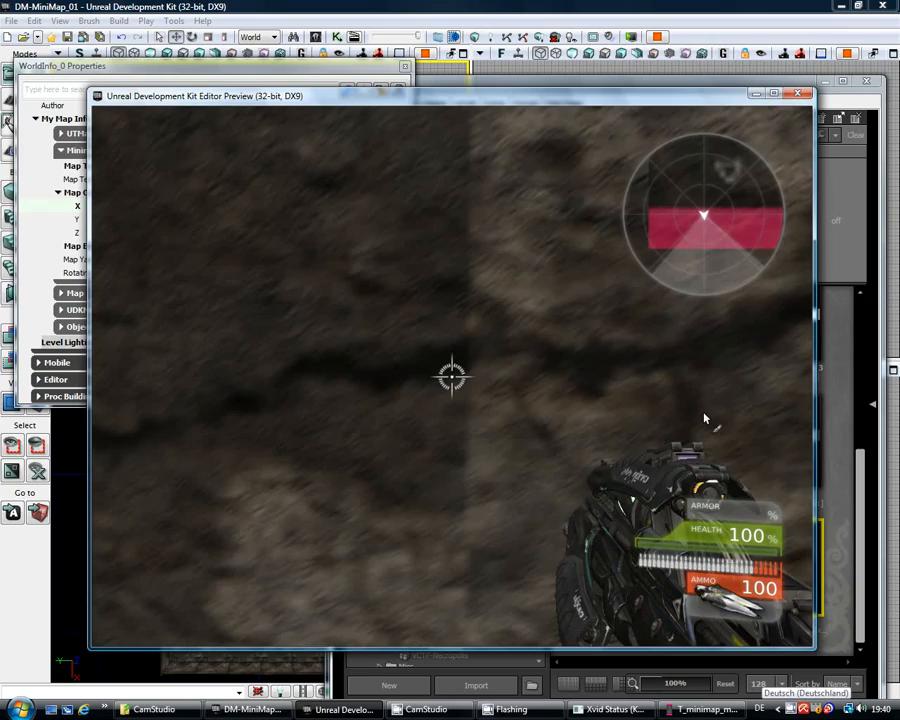
key("w")
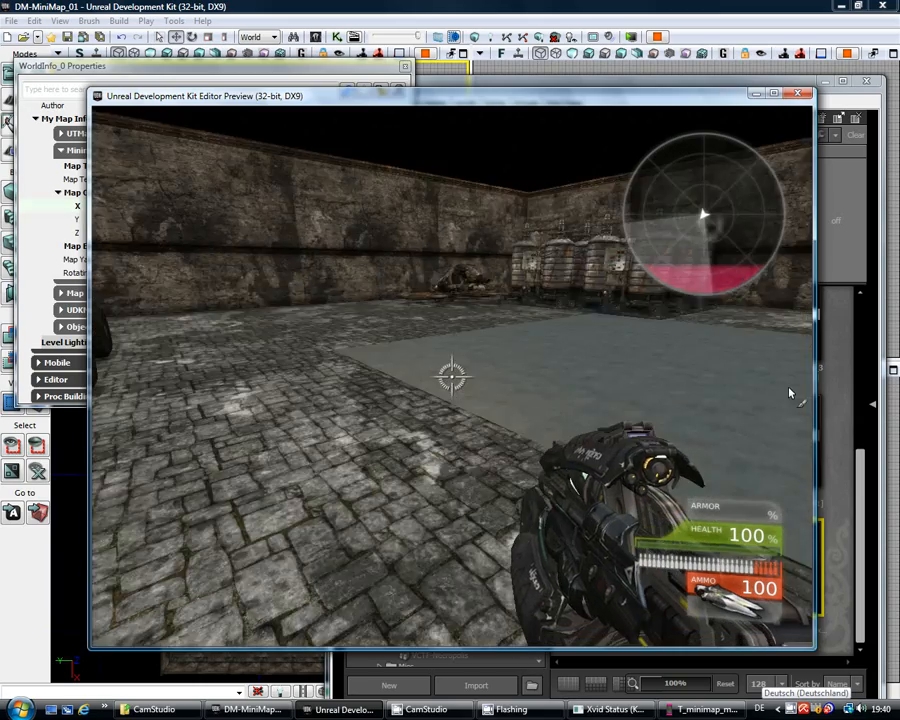
key("w")
key("w")
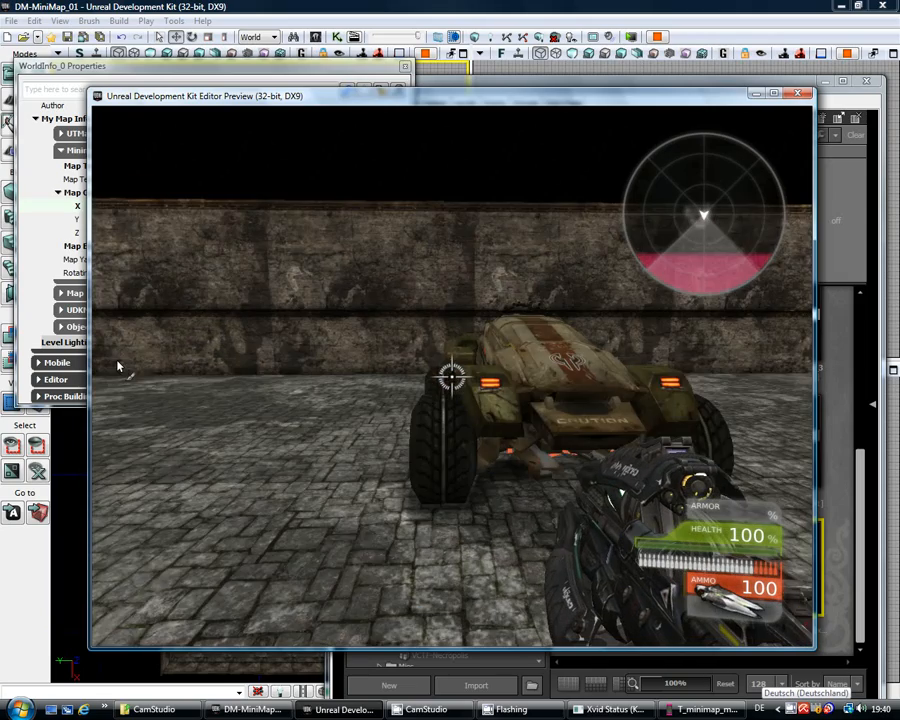
key("w")
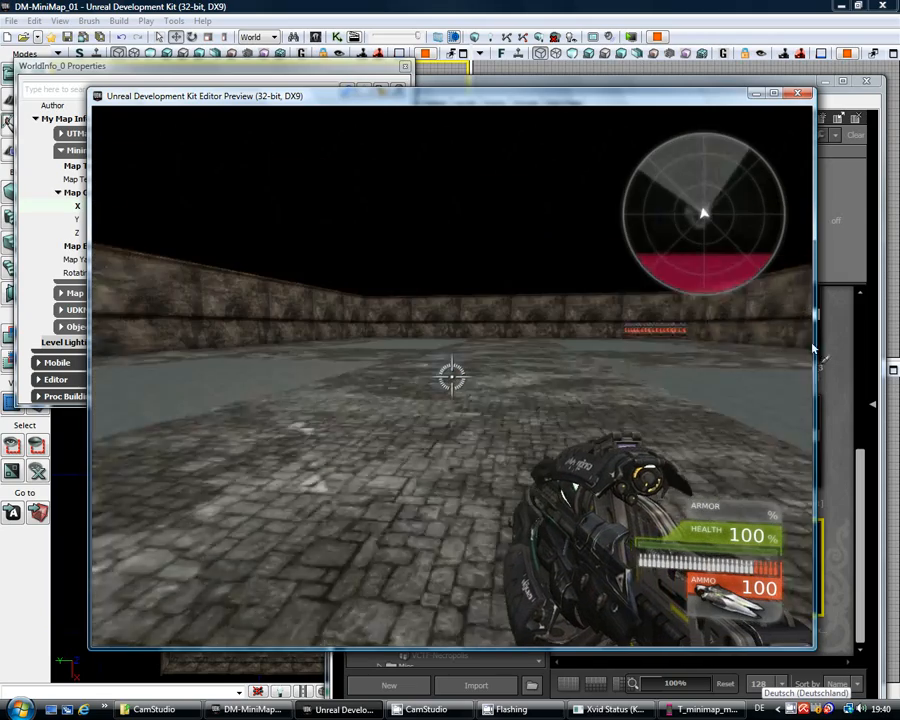
key("w")
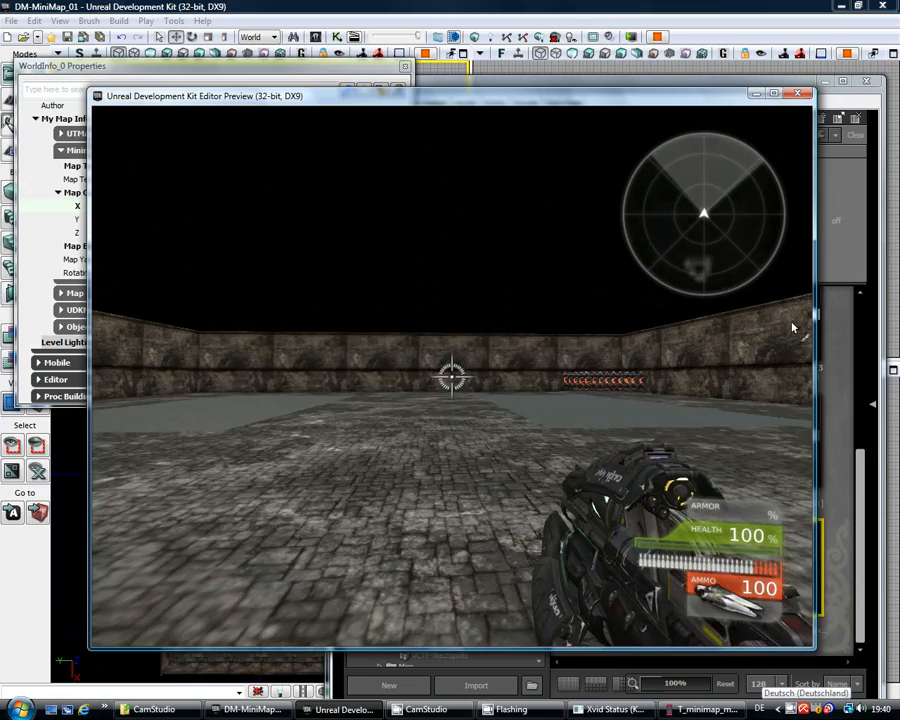
key("w")
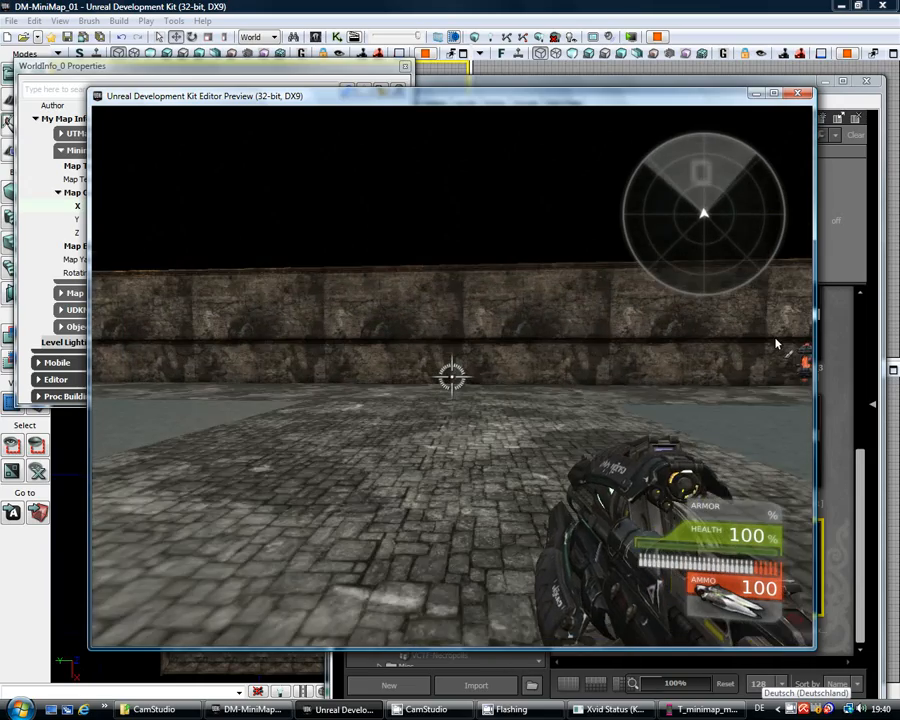
key("w")
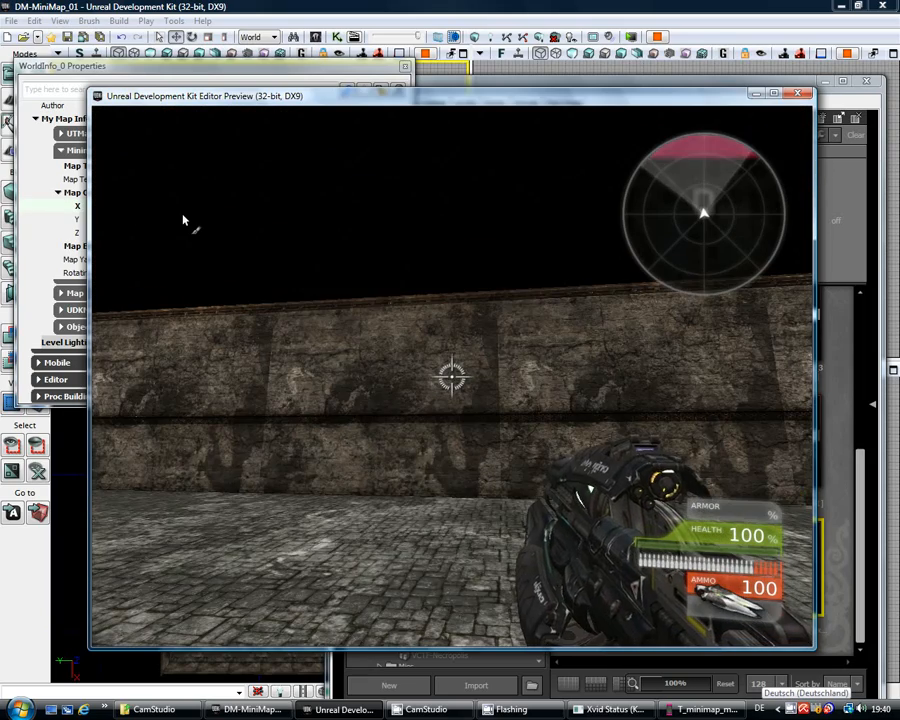
key("Escape")
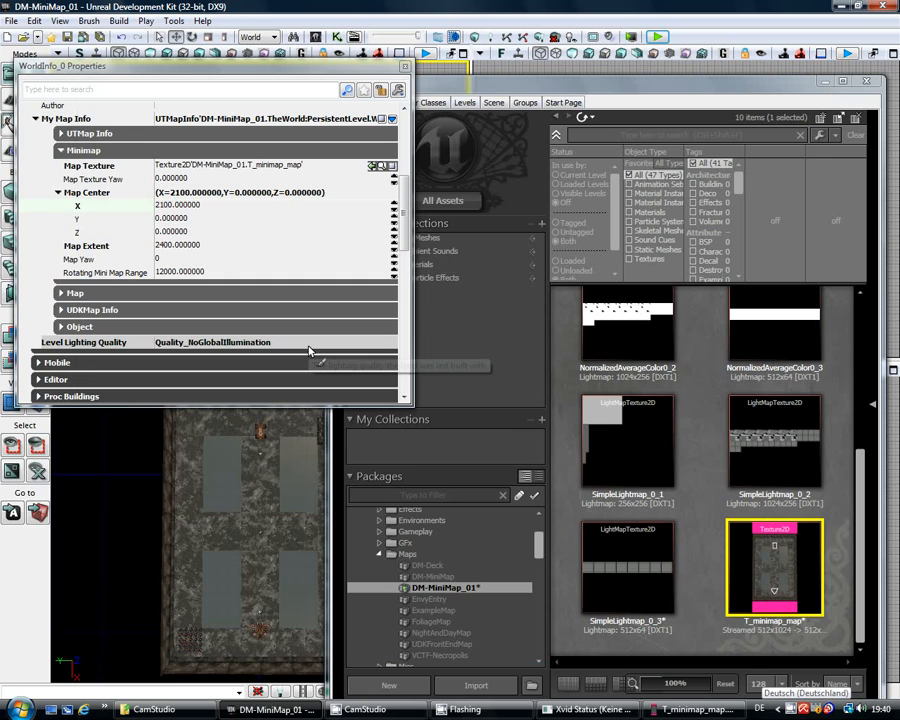
left_click(698, 709)
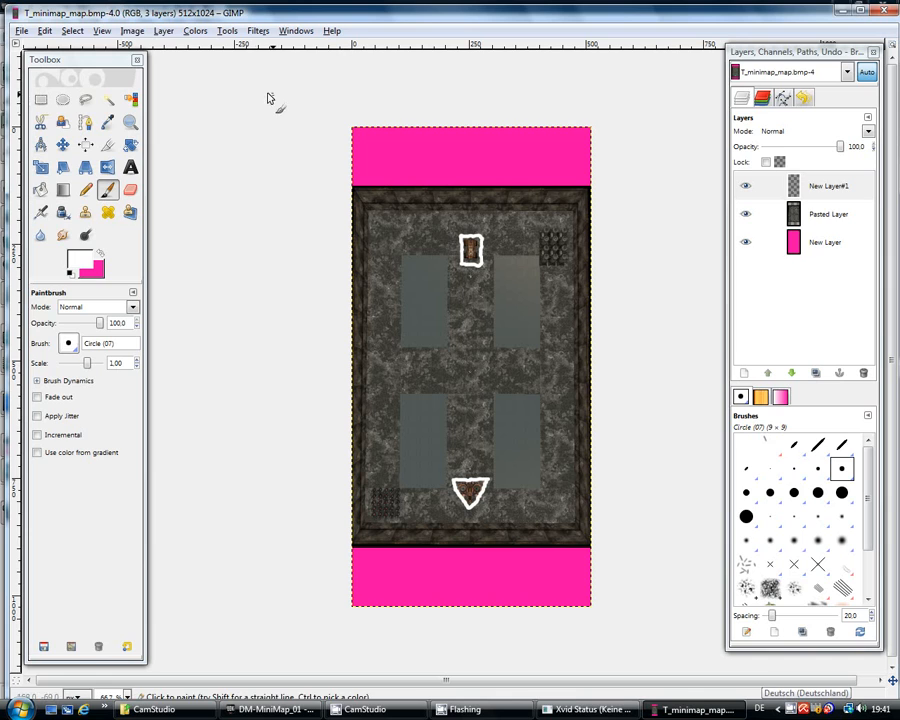
Step: Rotate the whole minimap image 180°
left_click(137, 32)
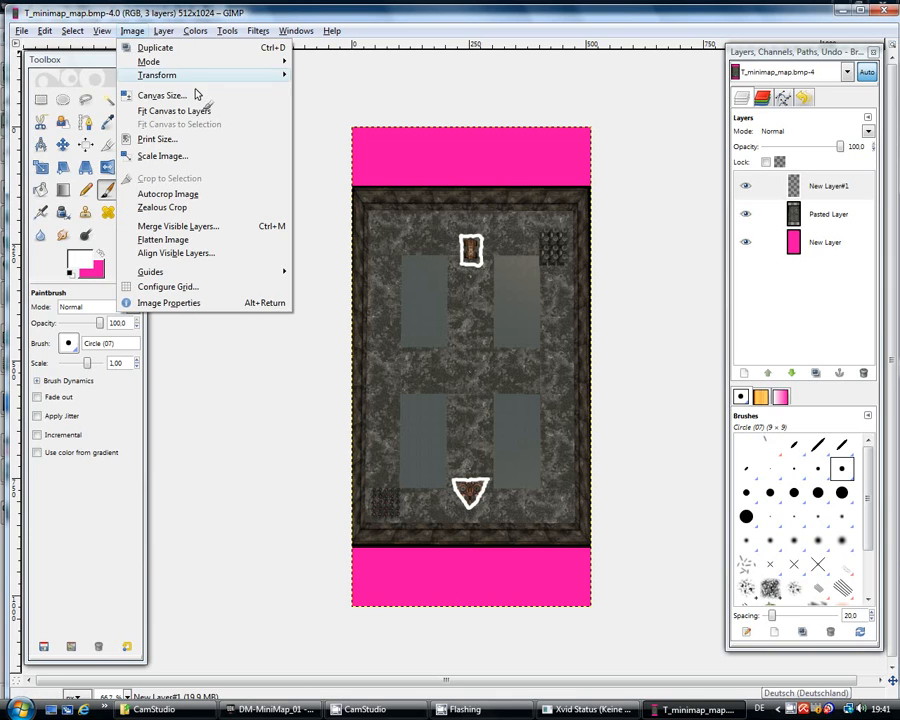
mouse_move(212, 82)
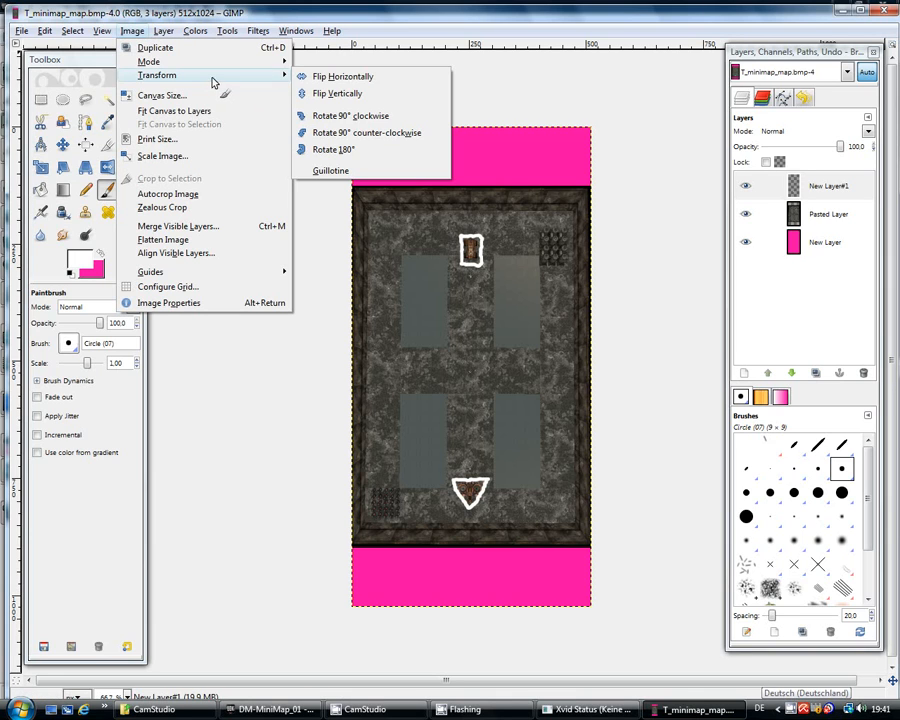
left_click(340, 149)
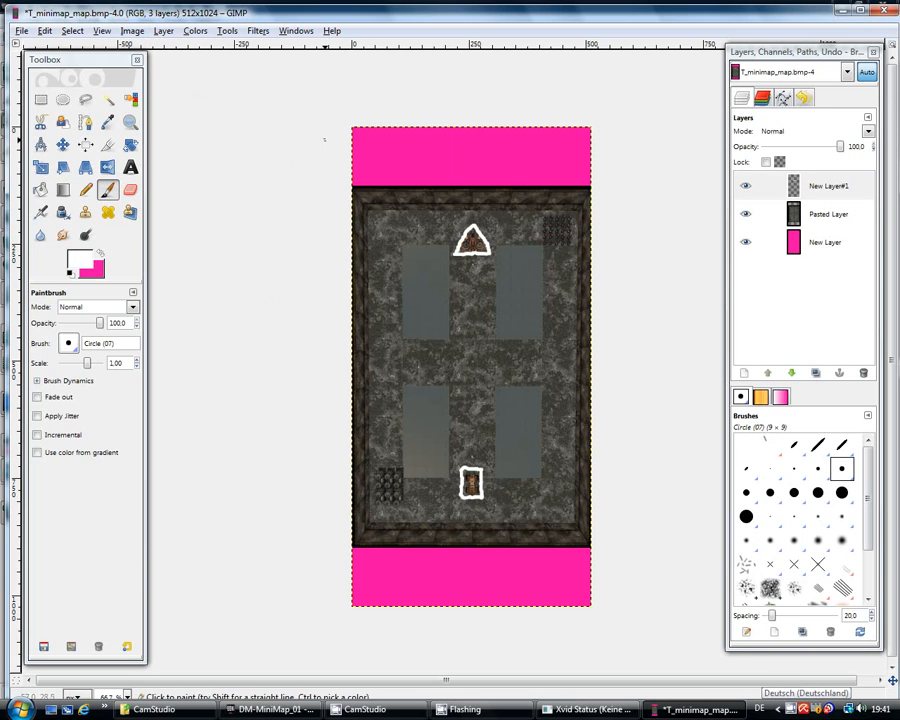
Step: Export the rotated image as a flattened BMP
left_click(20, 31)
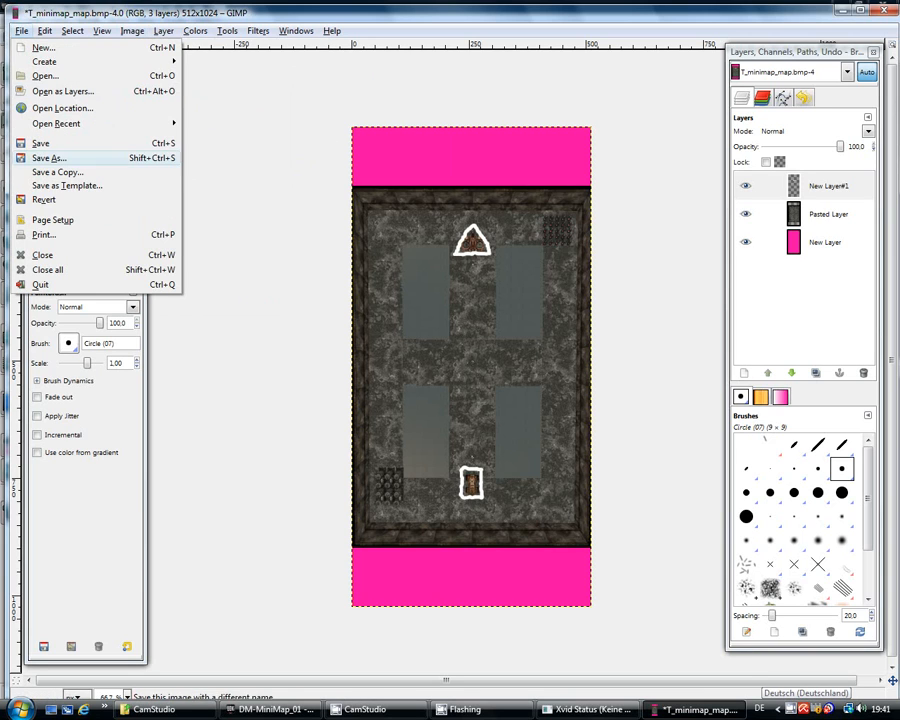
left_click(40, 143)
left_click(210, 190)
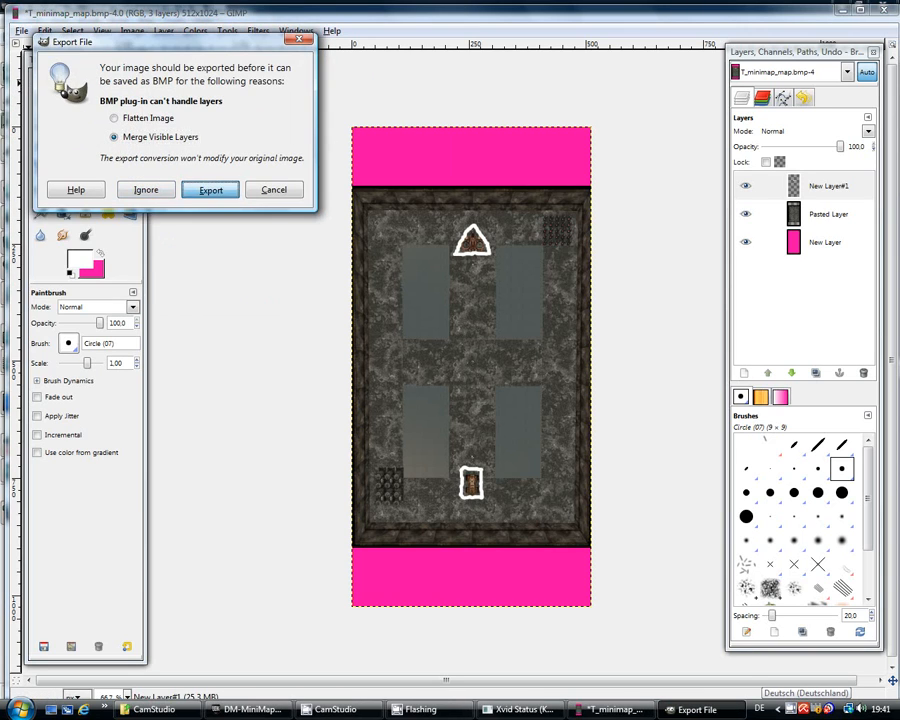
left_click(132, 118)
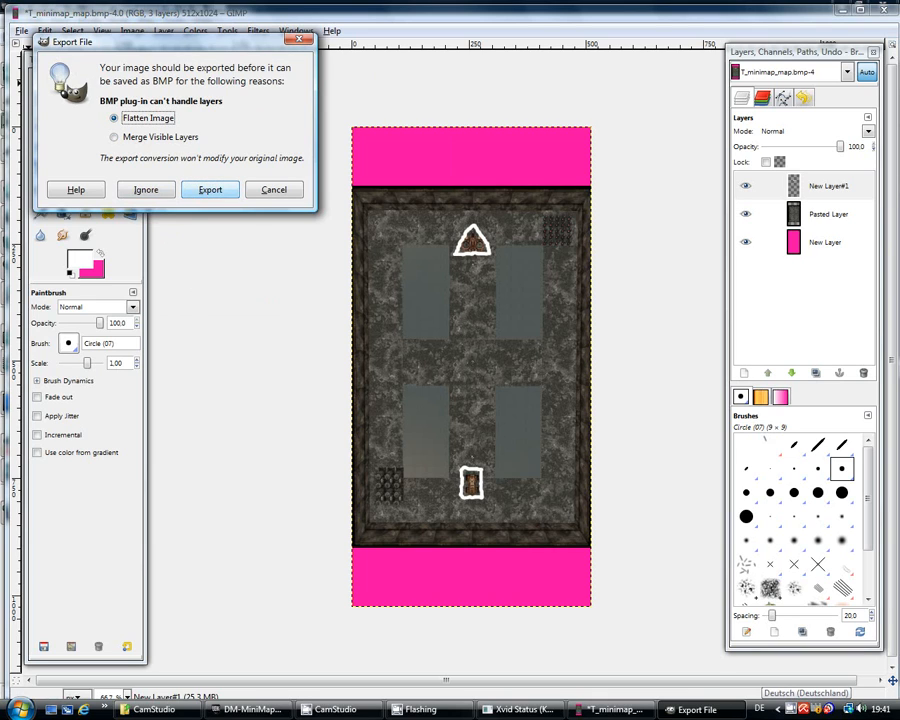
left_click(199, 188)
key("alt+f")
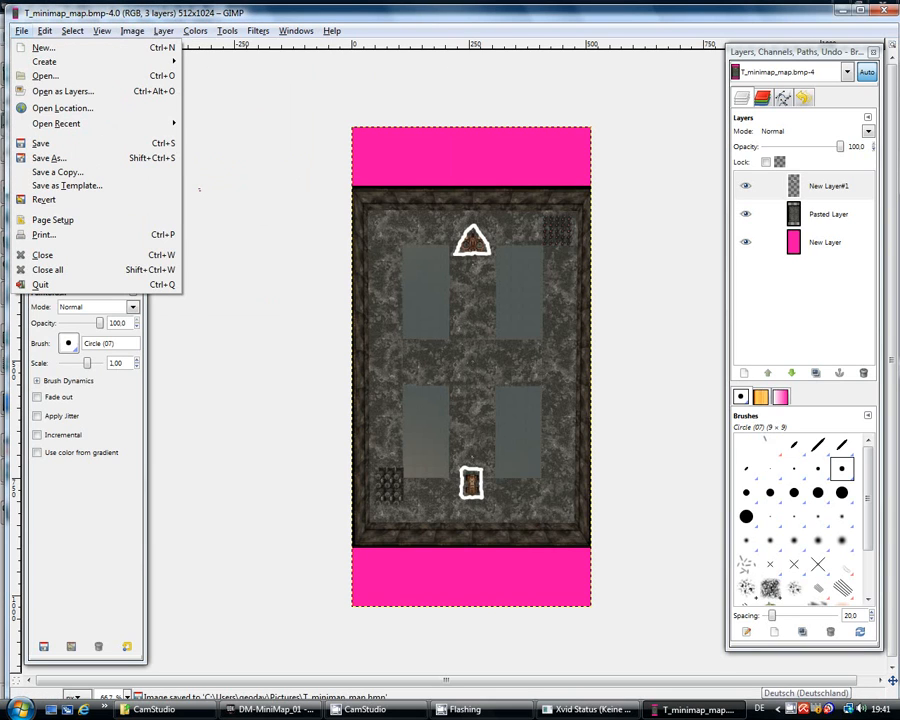
Step: Replace T_minimap_map.bmp with the flattened rotated image using default BMP settings
left_click(67, 155)
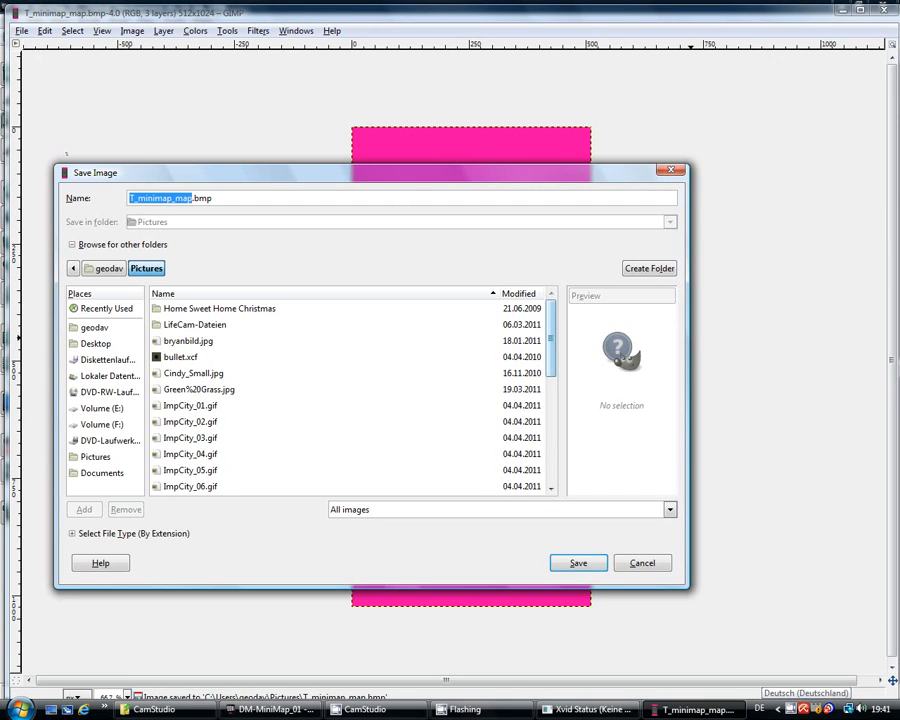
left_click_drag(551, 338, 551, 445)
left_click(206, 358)
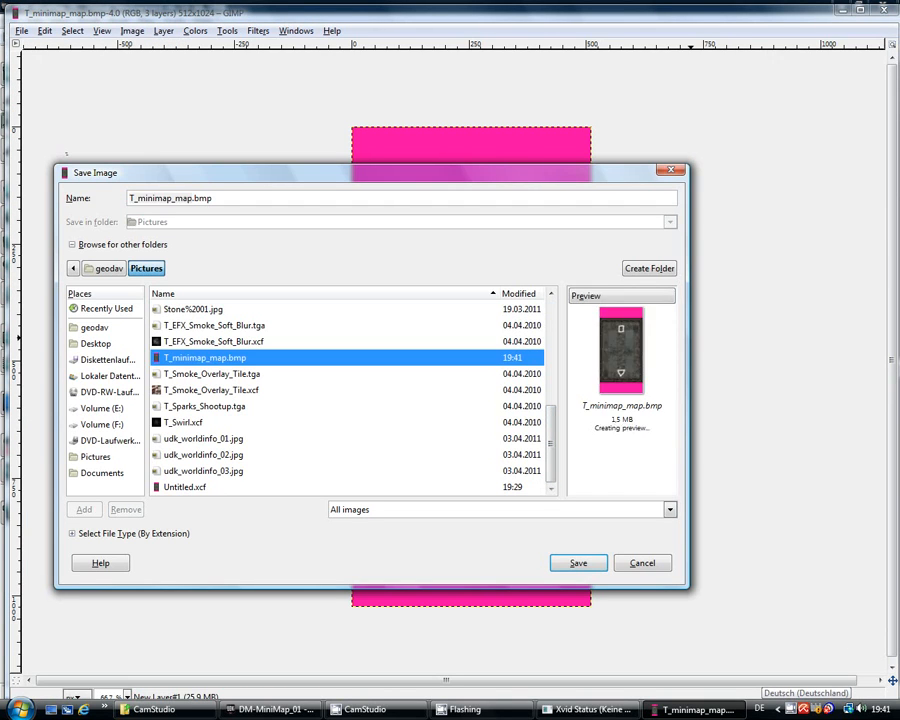
left_click(578, 563)
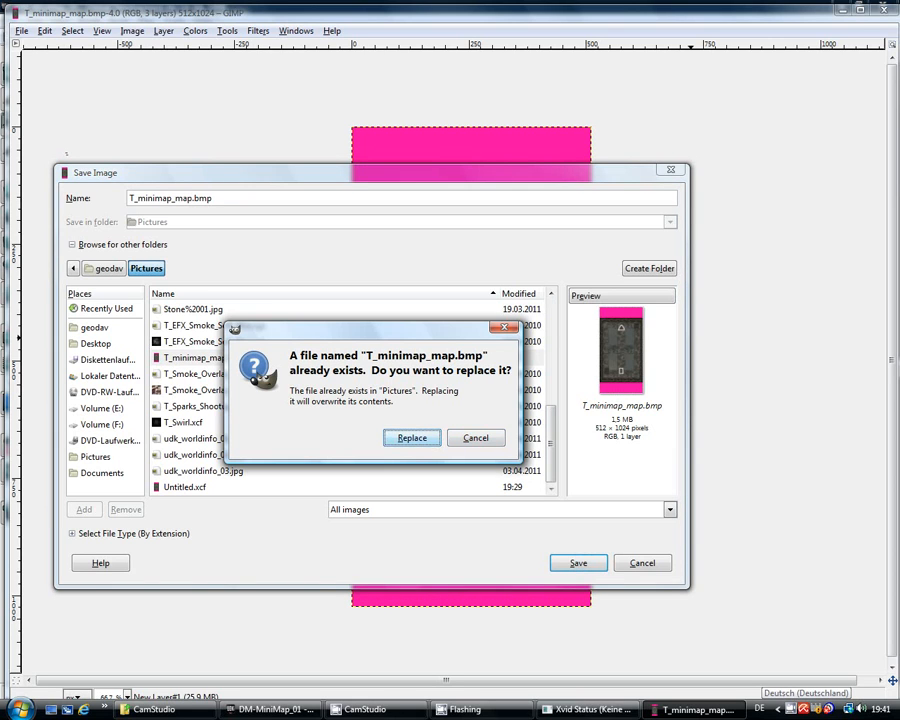
key("Return")
left_click(196, 167)
left_click(259, 238)
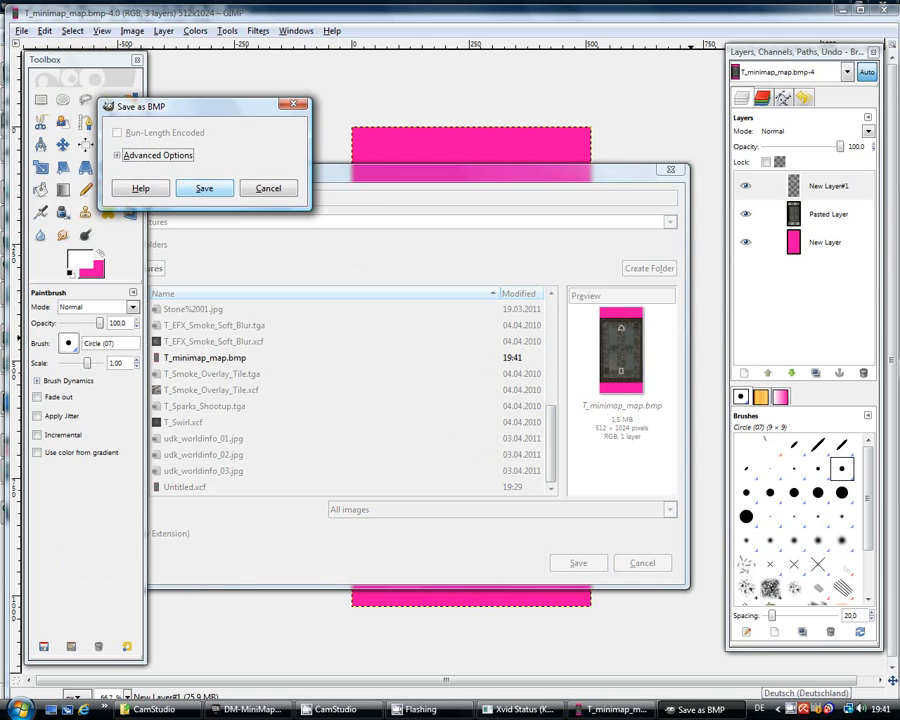
left_click(204, 188)
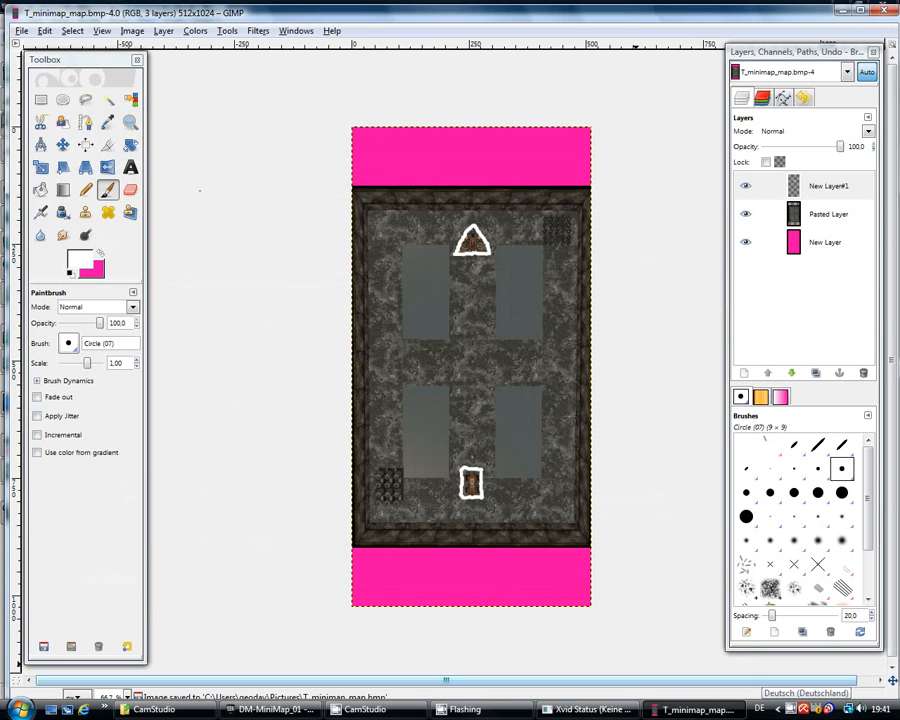
left_click(276, 710)
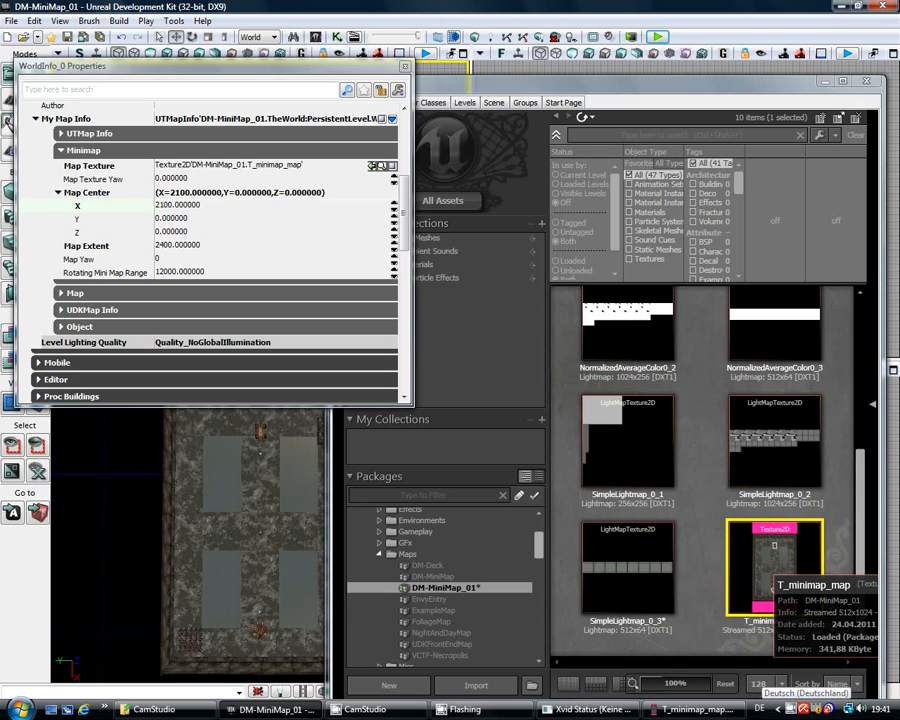
Step: Reimport the T_minimap_map texture in the Content Browser from the rotated BMP
right_click(757, 562)
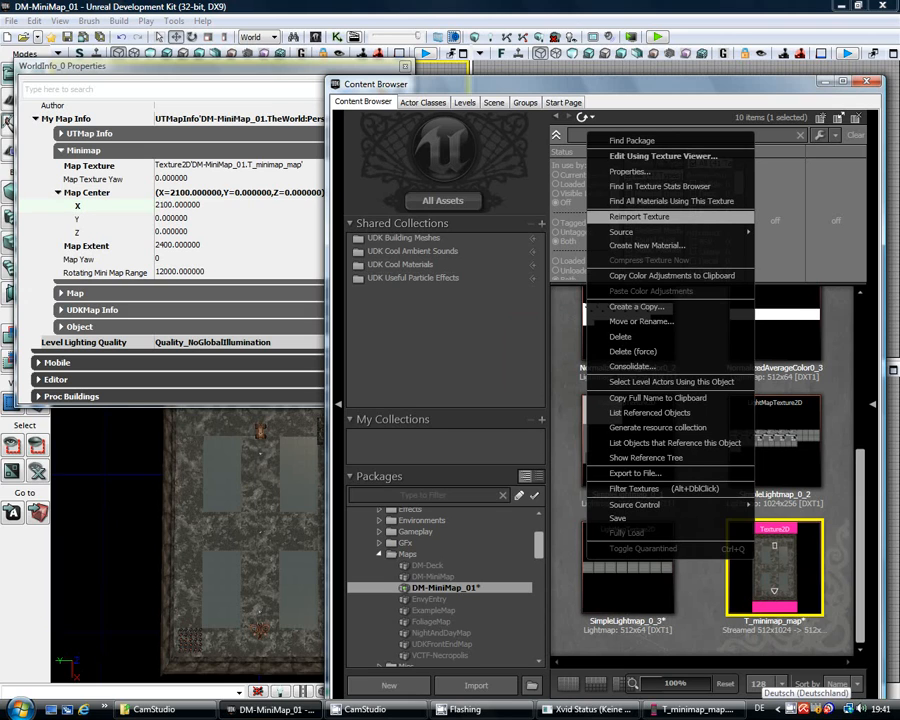
left_click(640, 216)
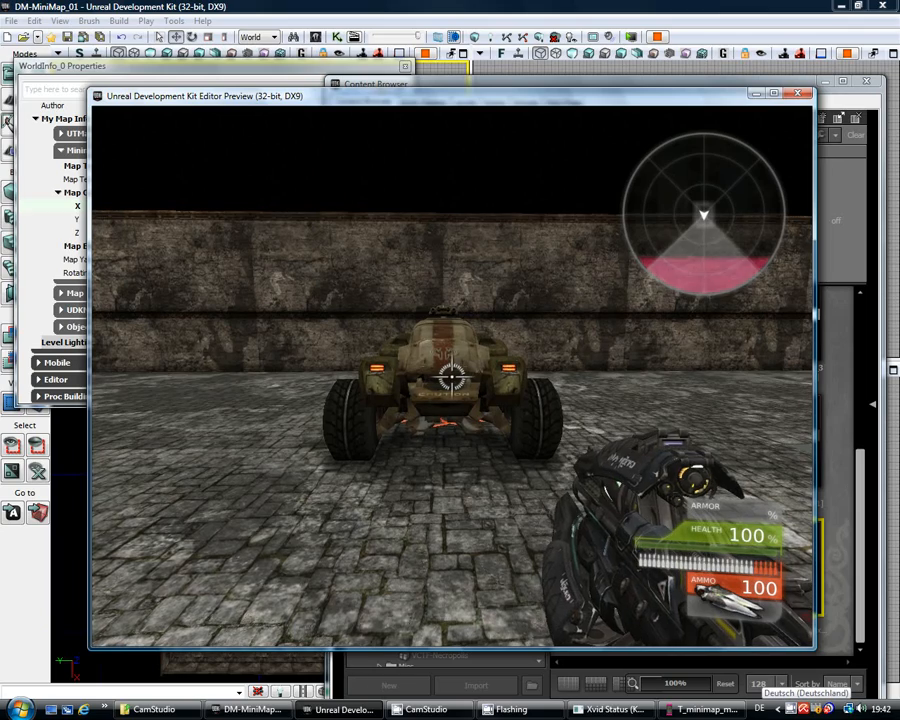
Step: Walk past the parked hover vehicle toward the arena wall, watching the radar
key("w")
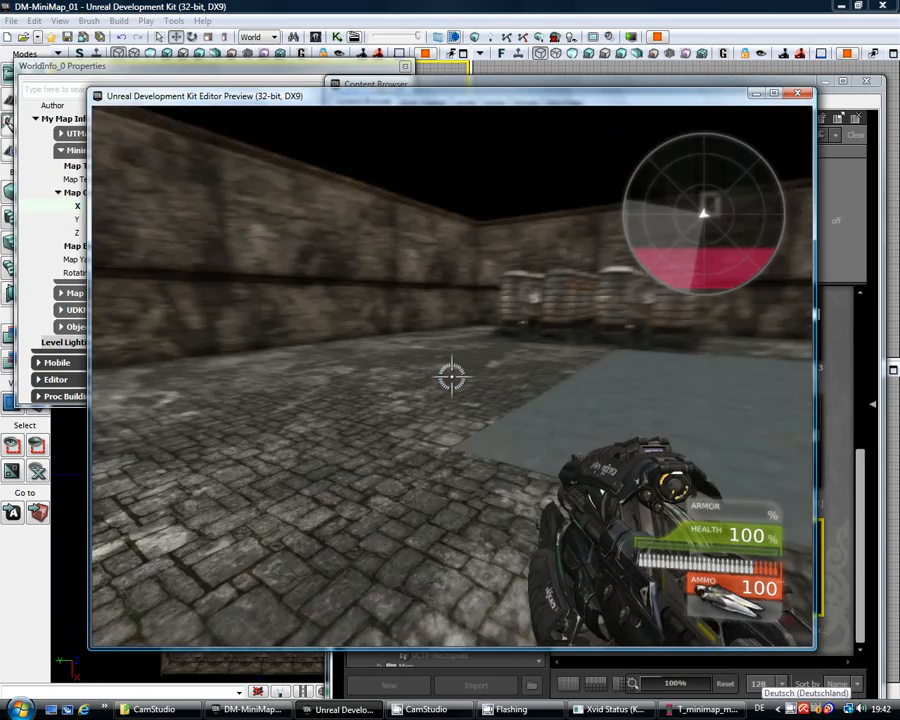
key("w")
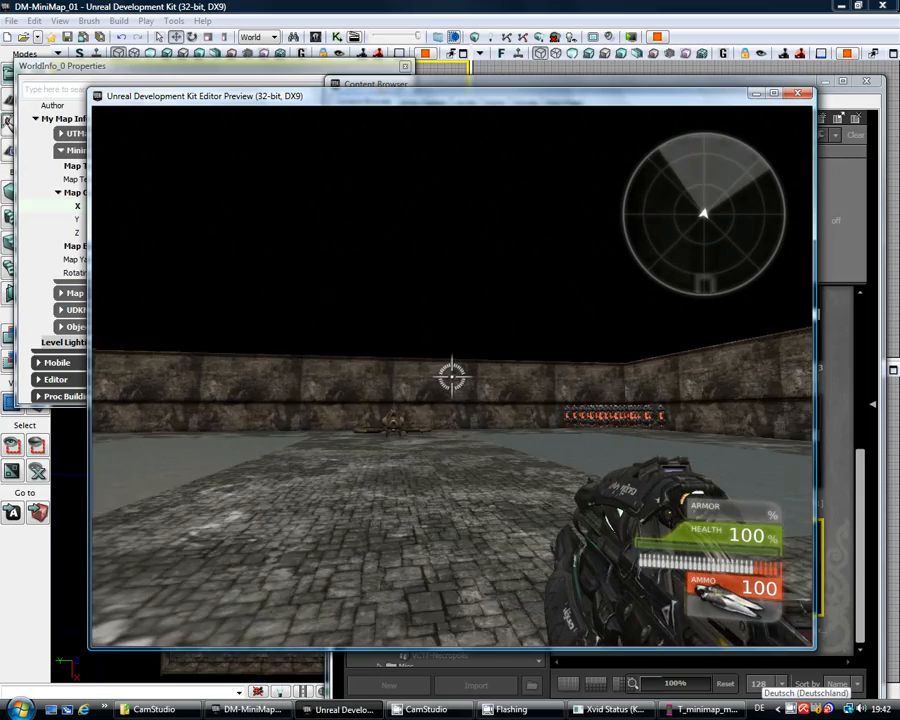
key("w")
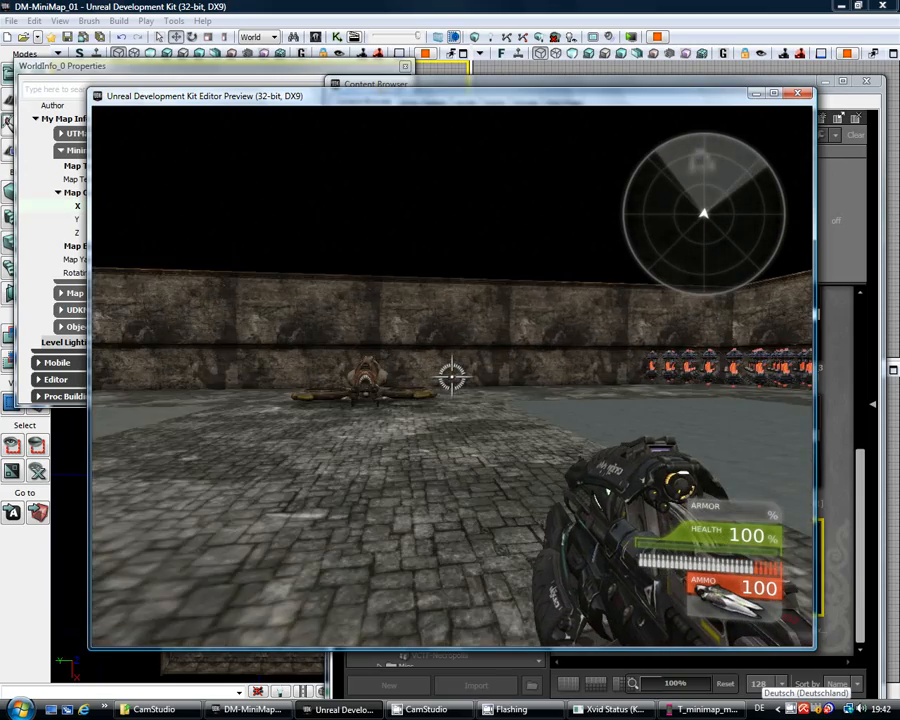
key("w")
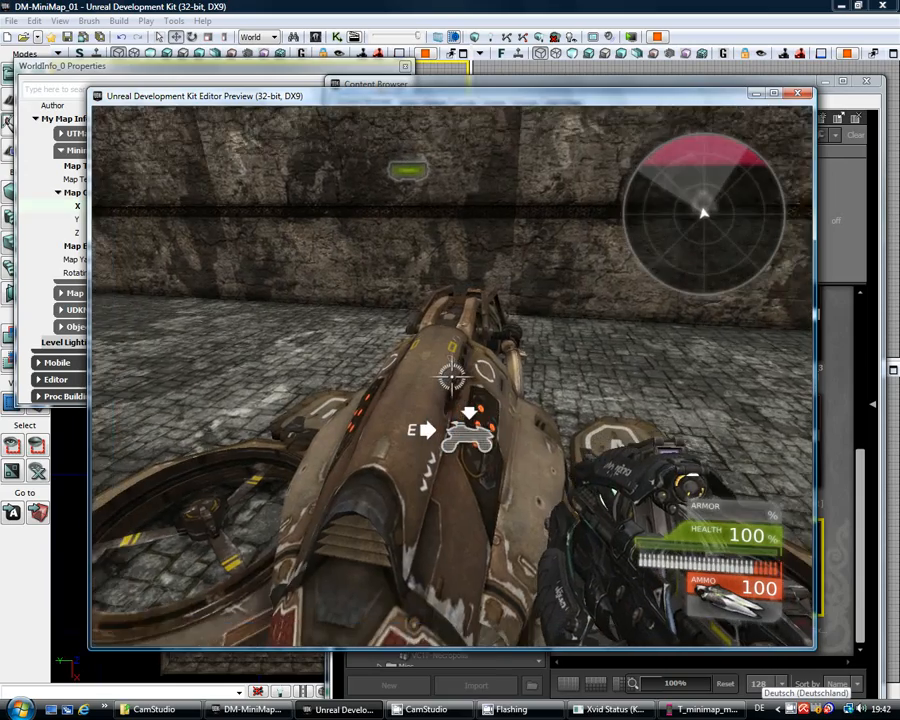
key("d")
key("w")
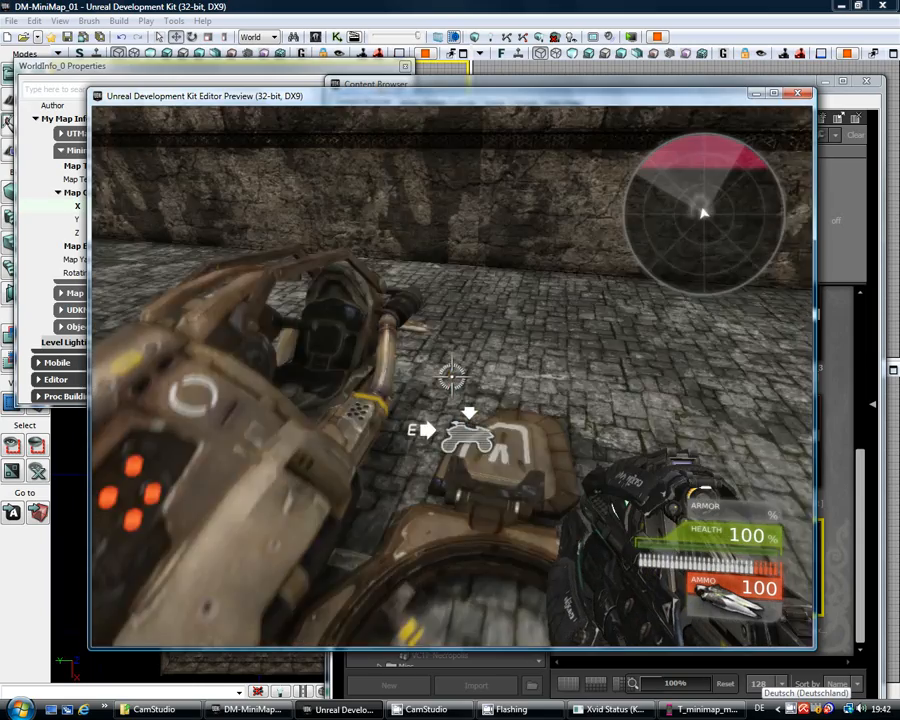
key("w")
Step: Cross the arena and water to the far-wall vehicle, then close the preview game and stop the recording
key("w")
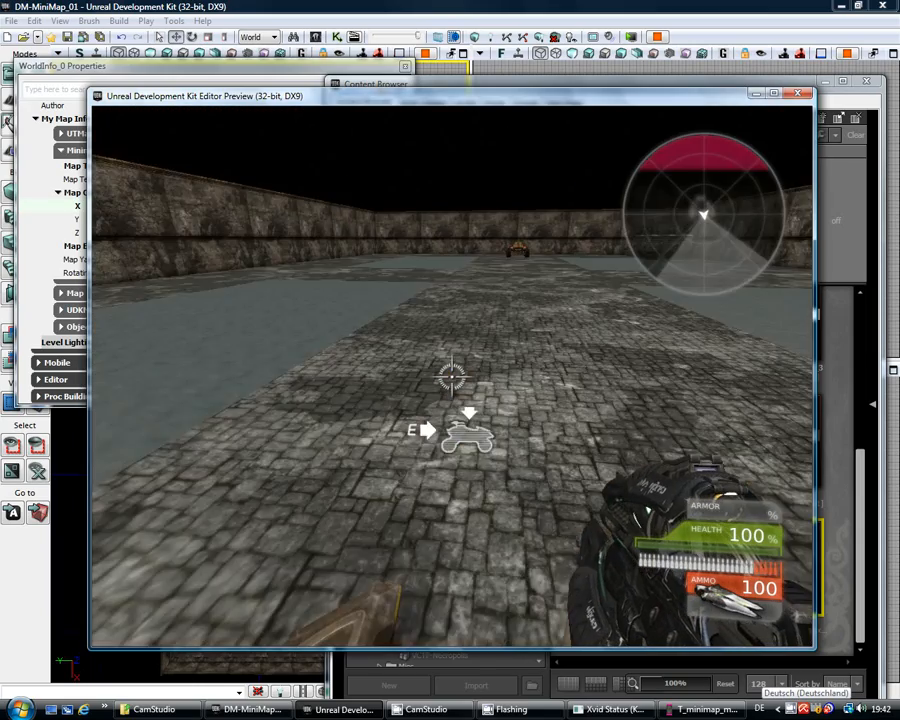
key("w")
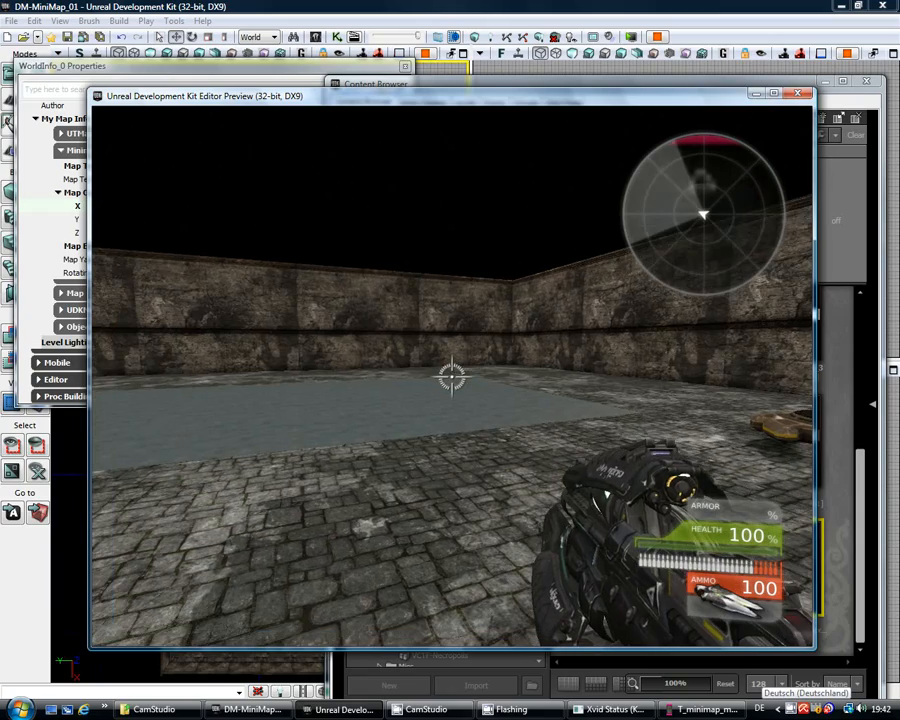
key("w")
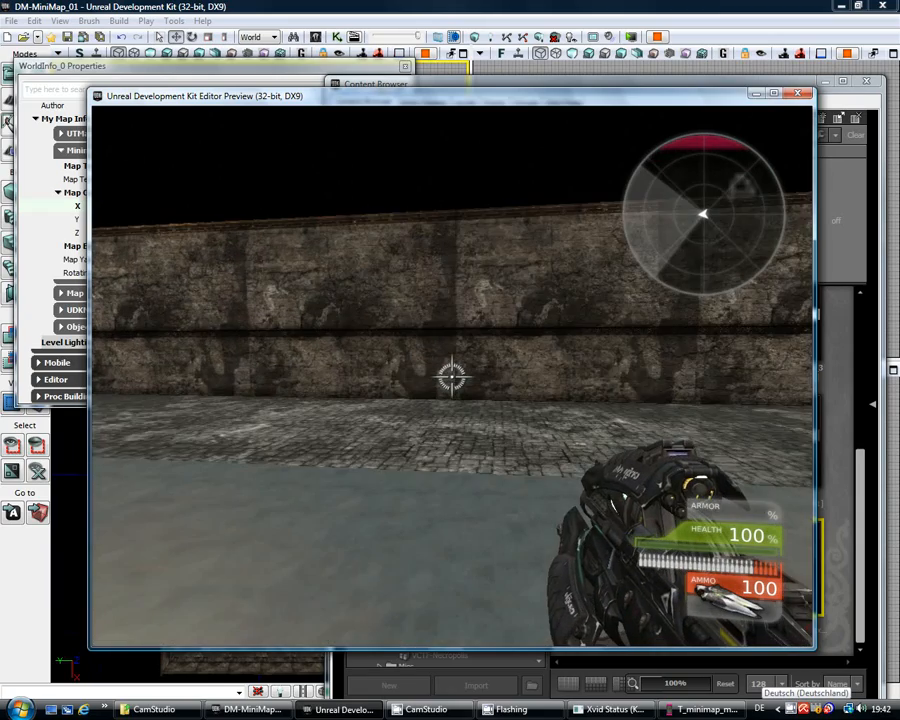
key("w")
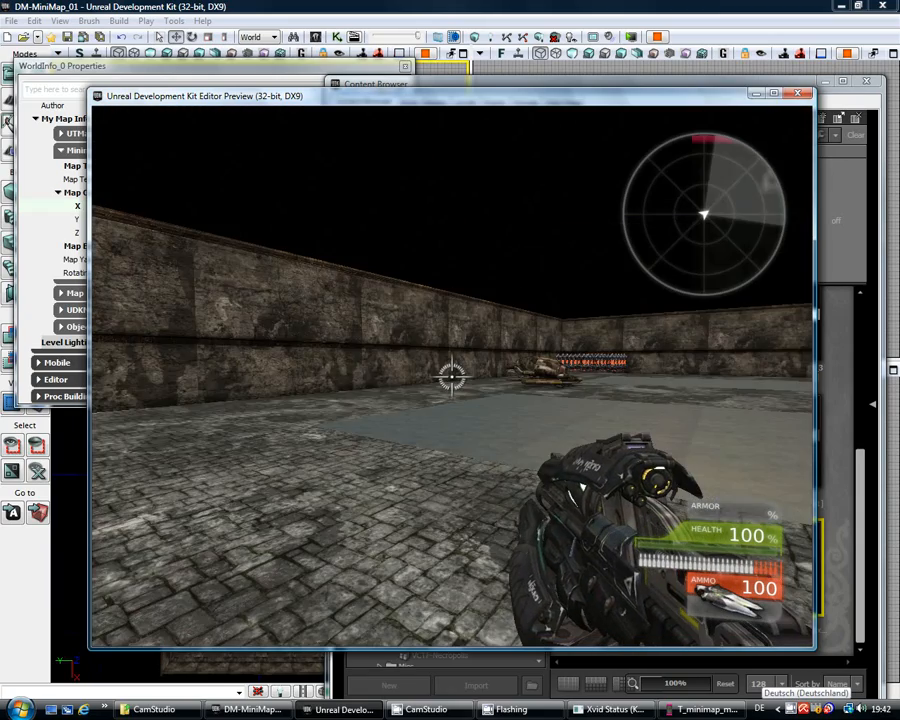
key("w")
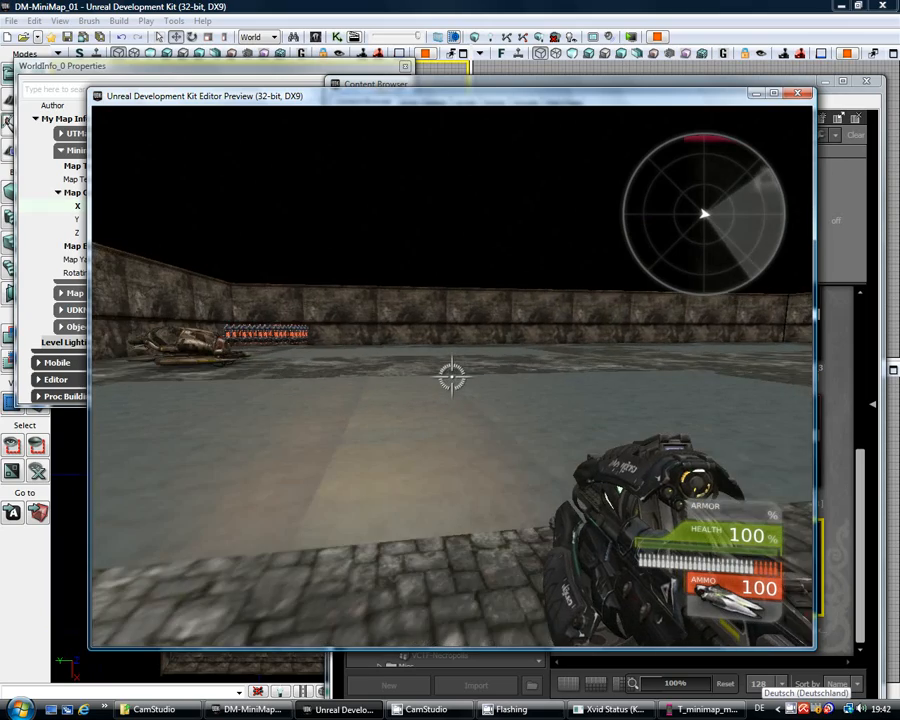
key("w")
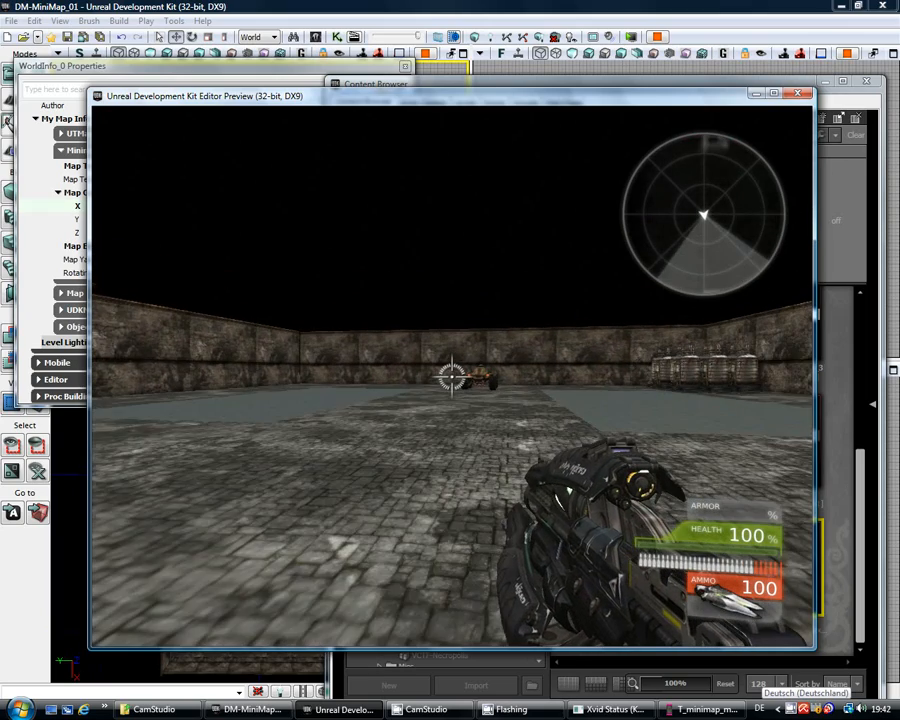
key("w")
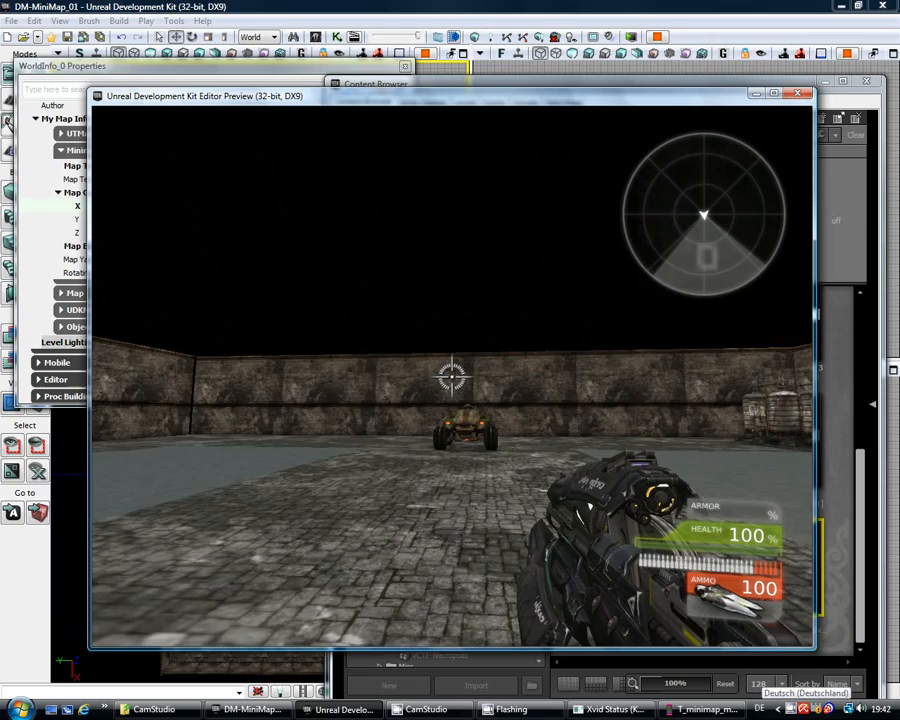
key("w")
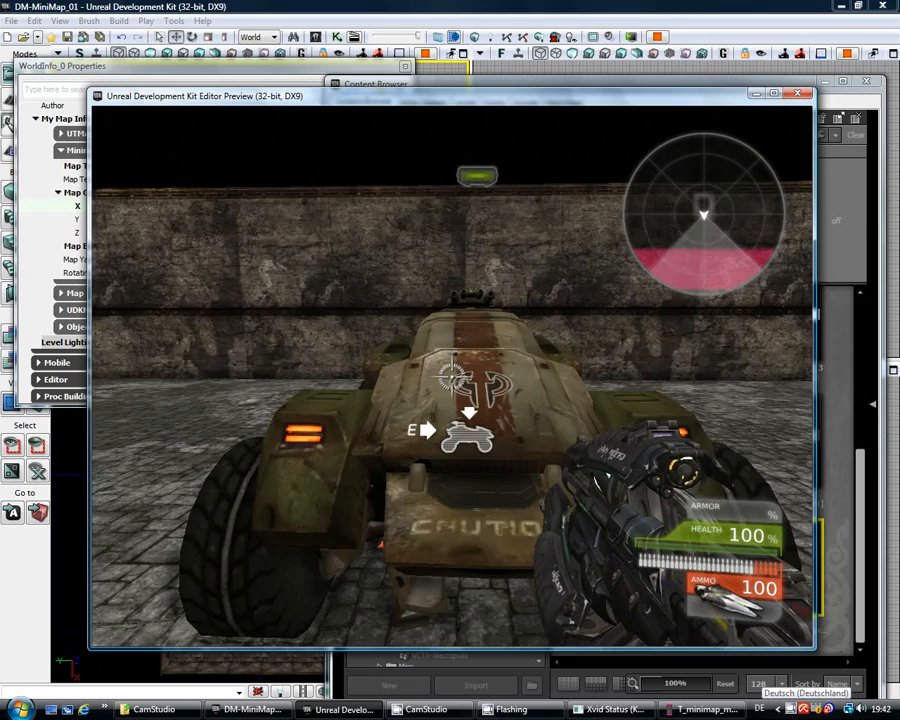
key("Escape")
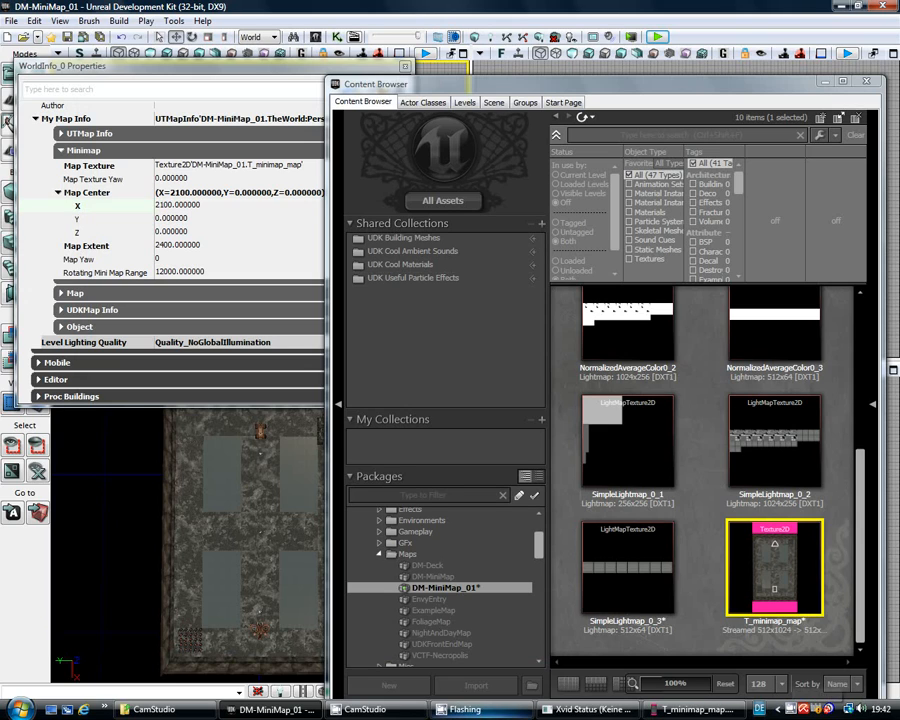
left_click(376, 709)
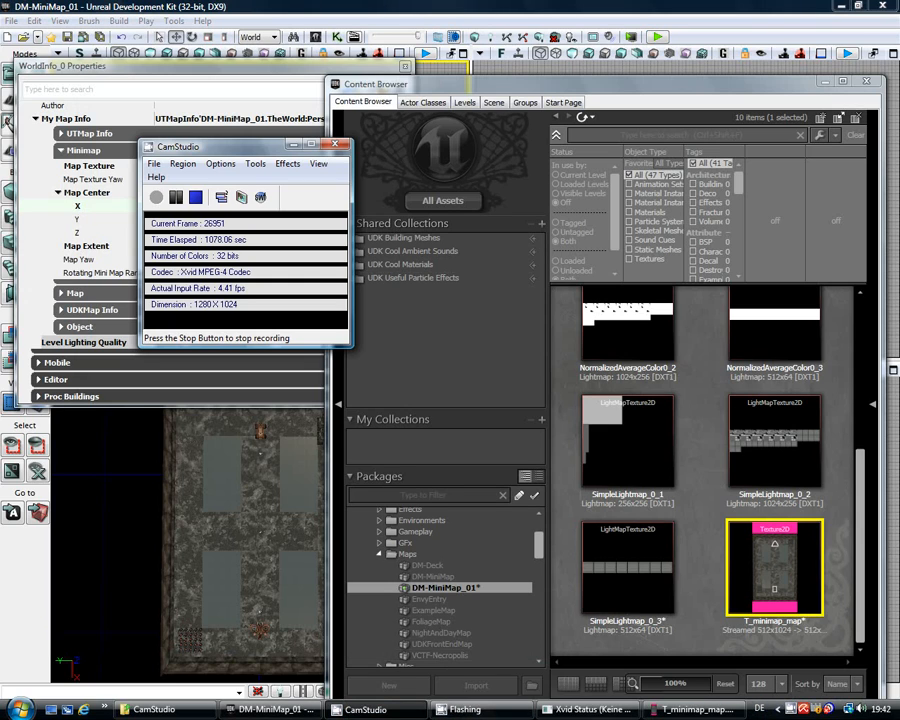